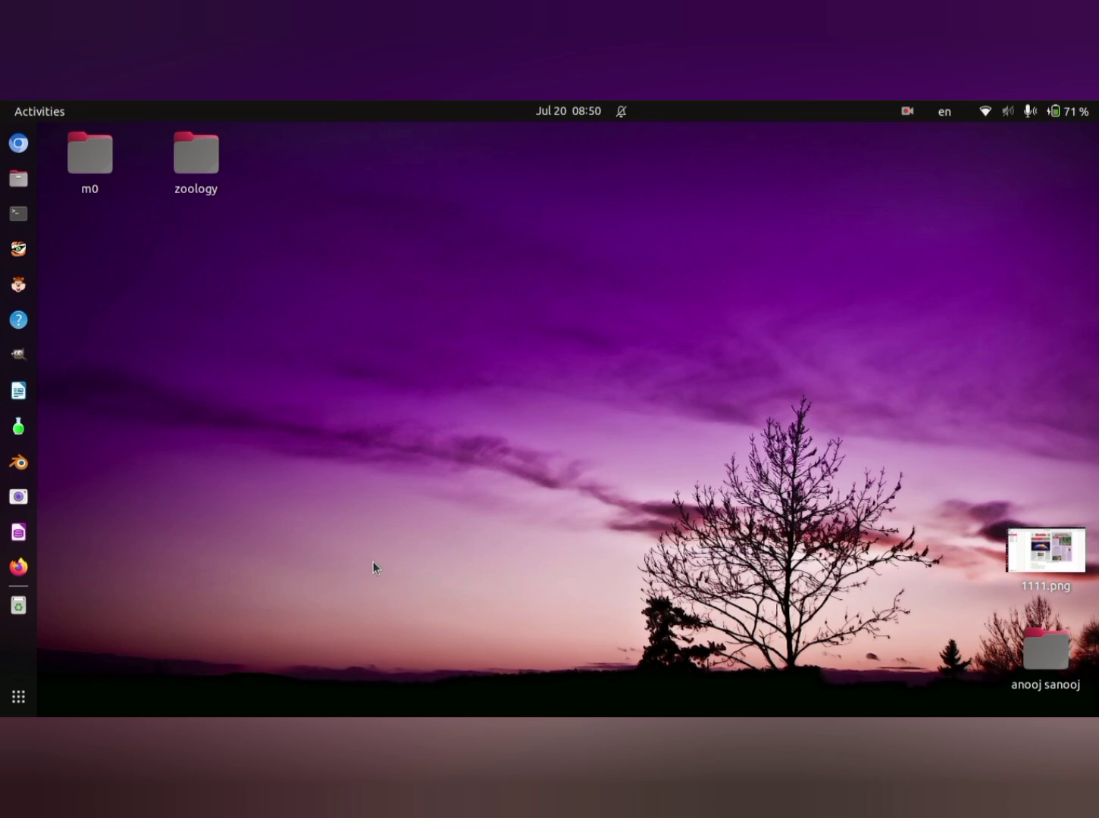
# - Open NEWS.sla in Scribus from the XB folder inside Students_Works_10 in the home directory
pyautogui.click(19, 184)
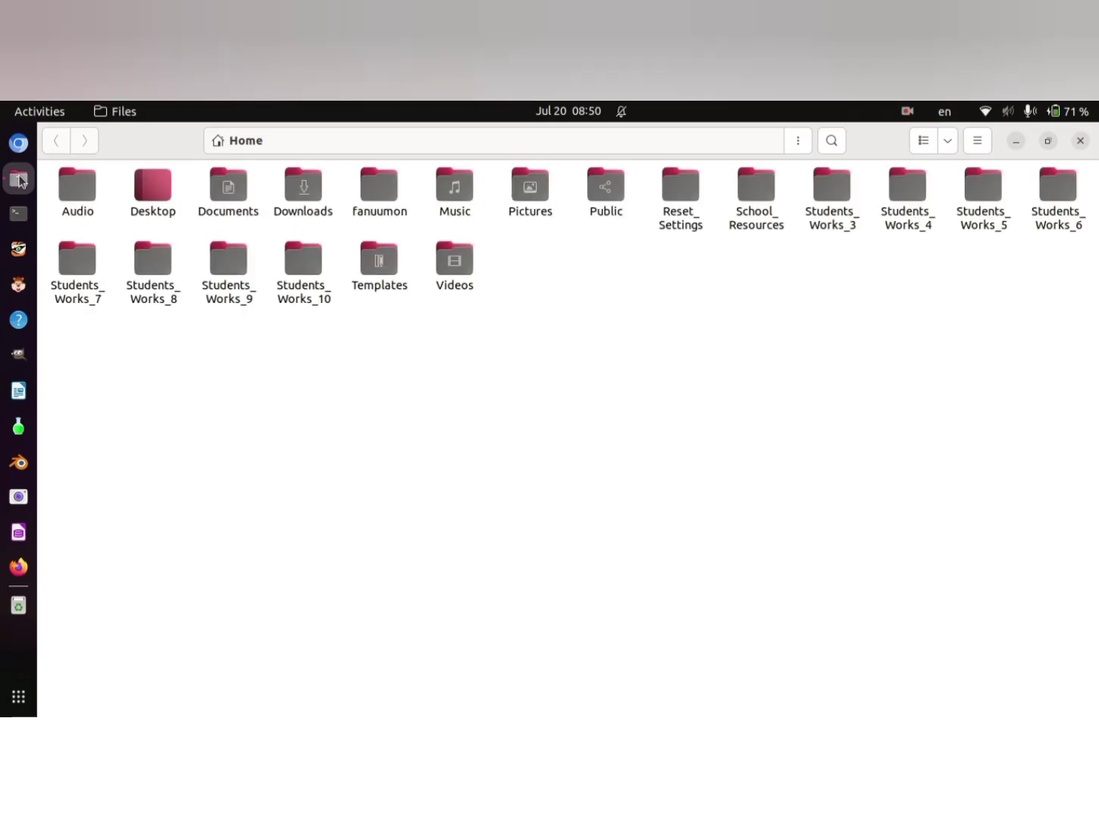
pyautogui.doubleClick(311, 275)
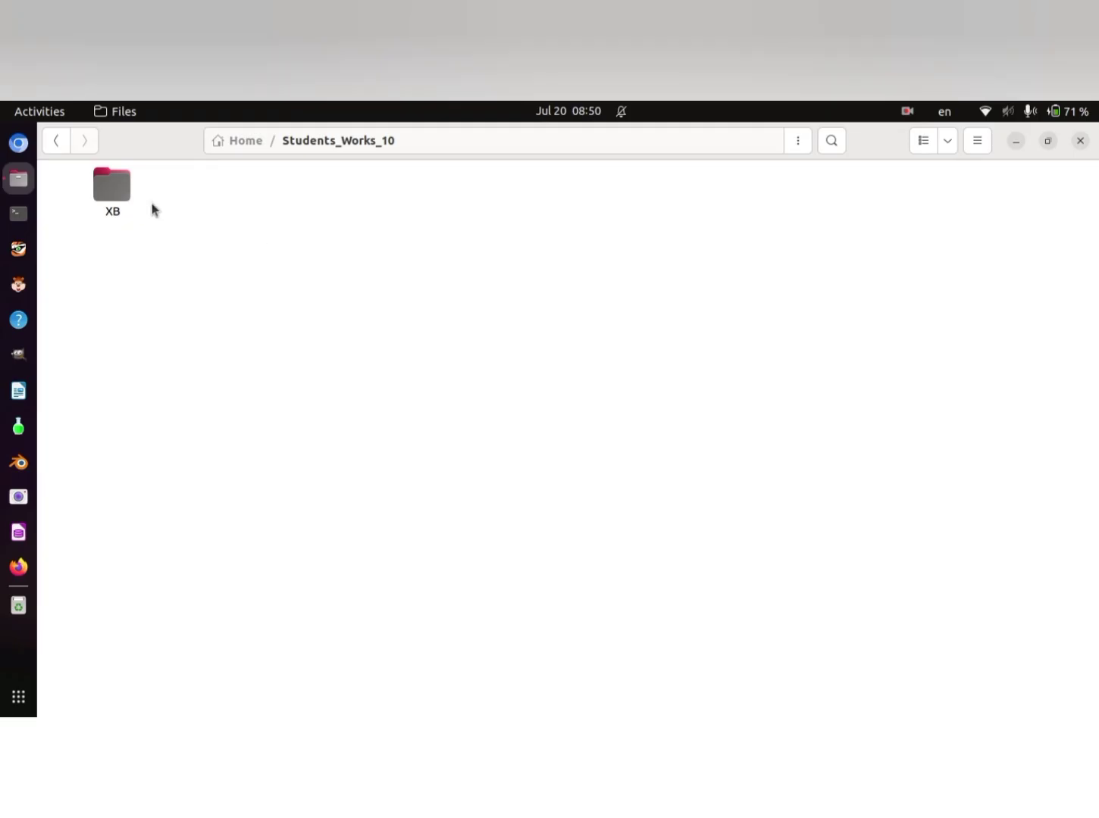
pyautogui.doubleClick(117, 204)
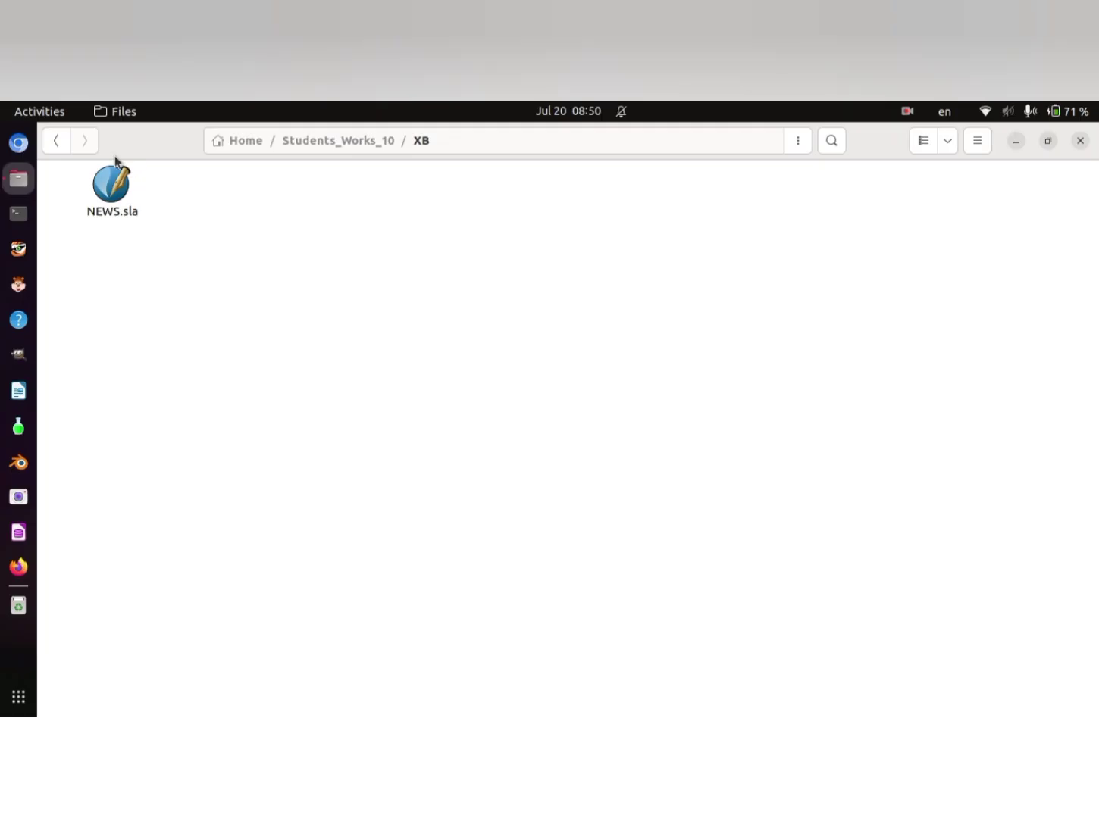
pyautogui.doubleClick(113, 188)
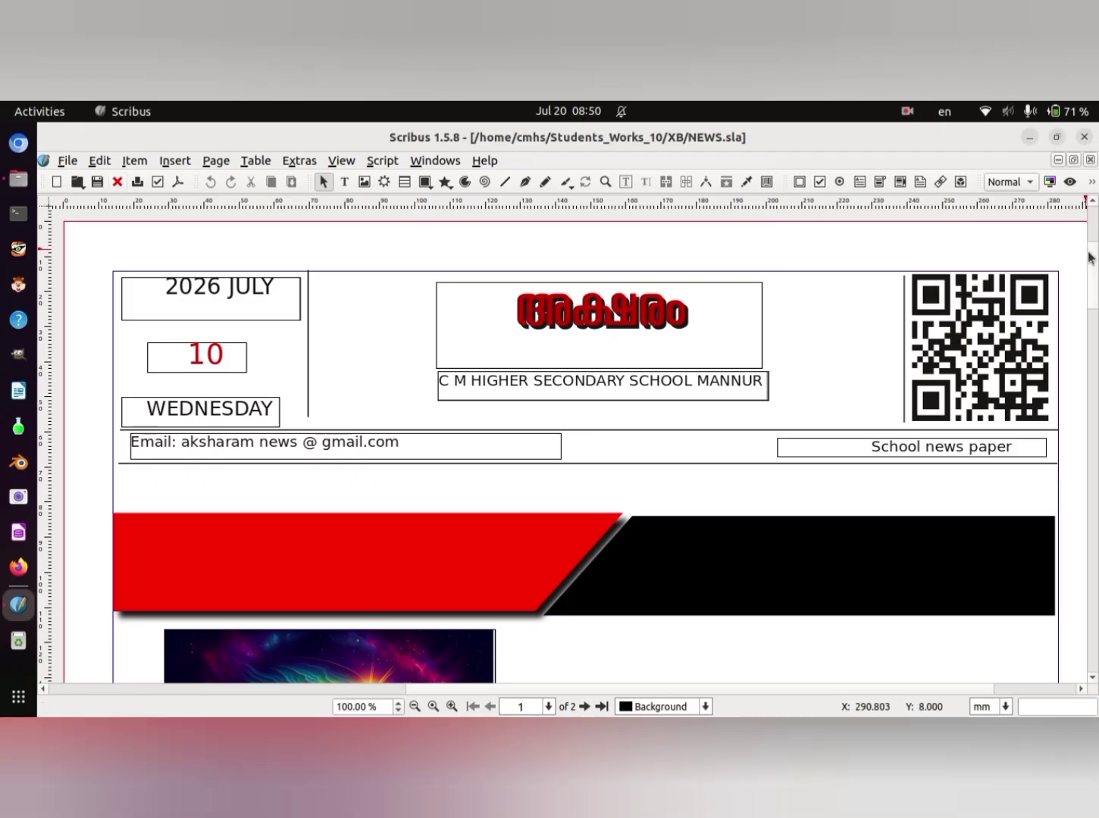
pyautogui.moveTo(1095, 271)
pyautogui.mouseDown()
pyautogui.moveTo(1096, 332)
pyautogui.moveTo(1096, 267)
pyautogui.mouseUp()
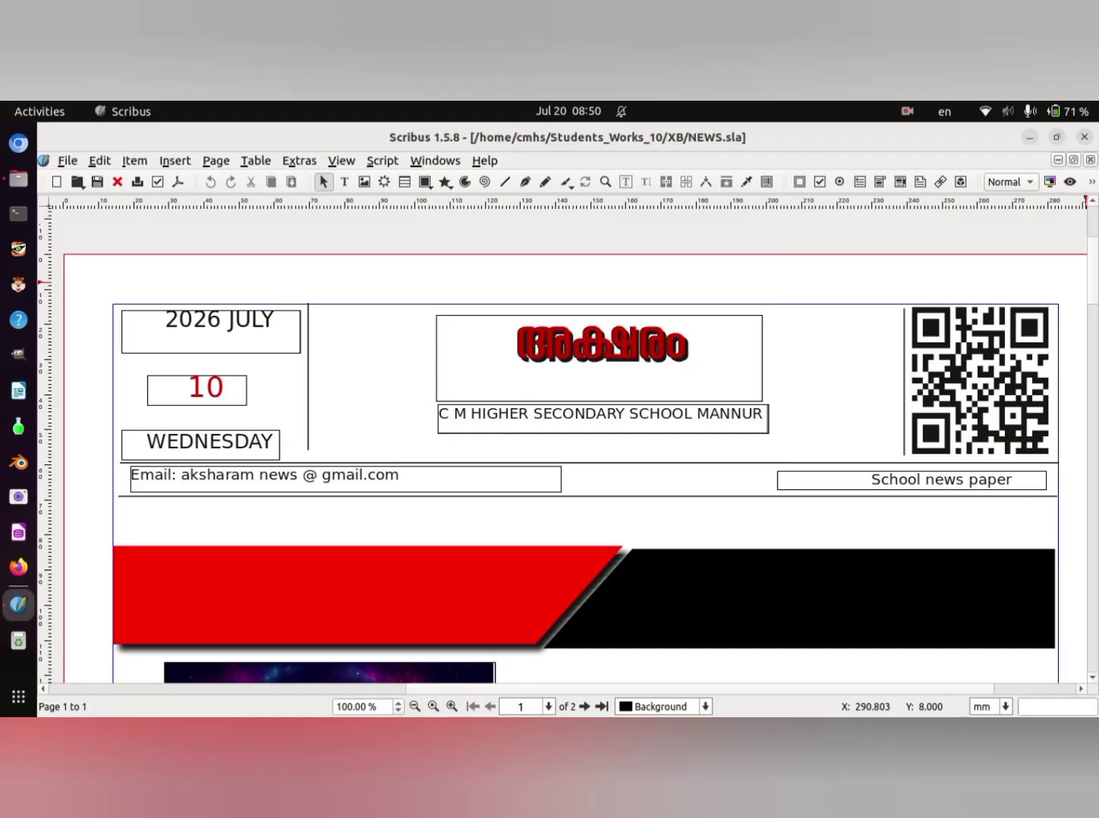
# - Examine the model school newspaper layout in 1111.png on the desktop, and return to the maximized NEWS.sla document
pyautogui.click(1058, 138)
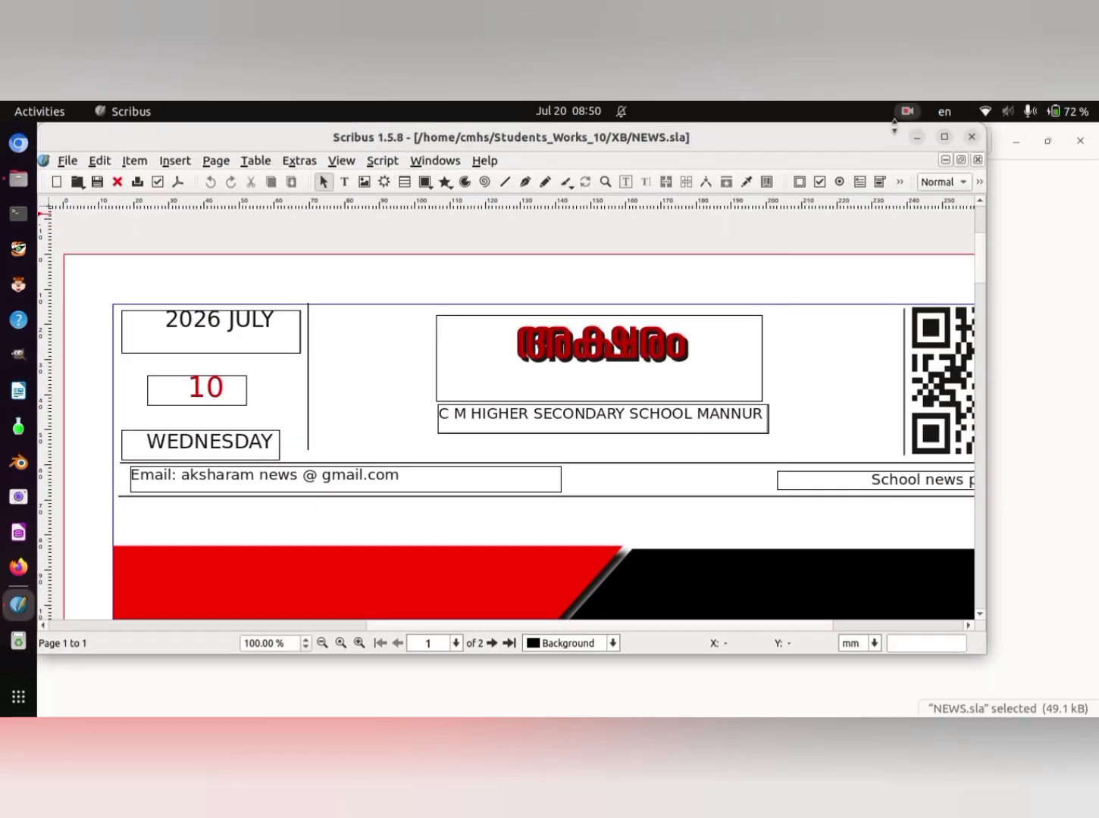
pyautogui.moveTo(882, 145); pyautogui.dragTo(735, 245)
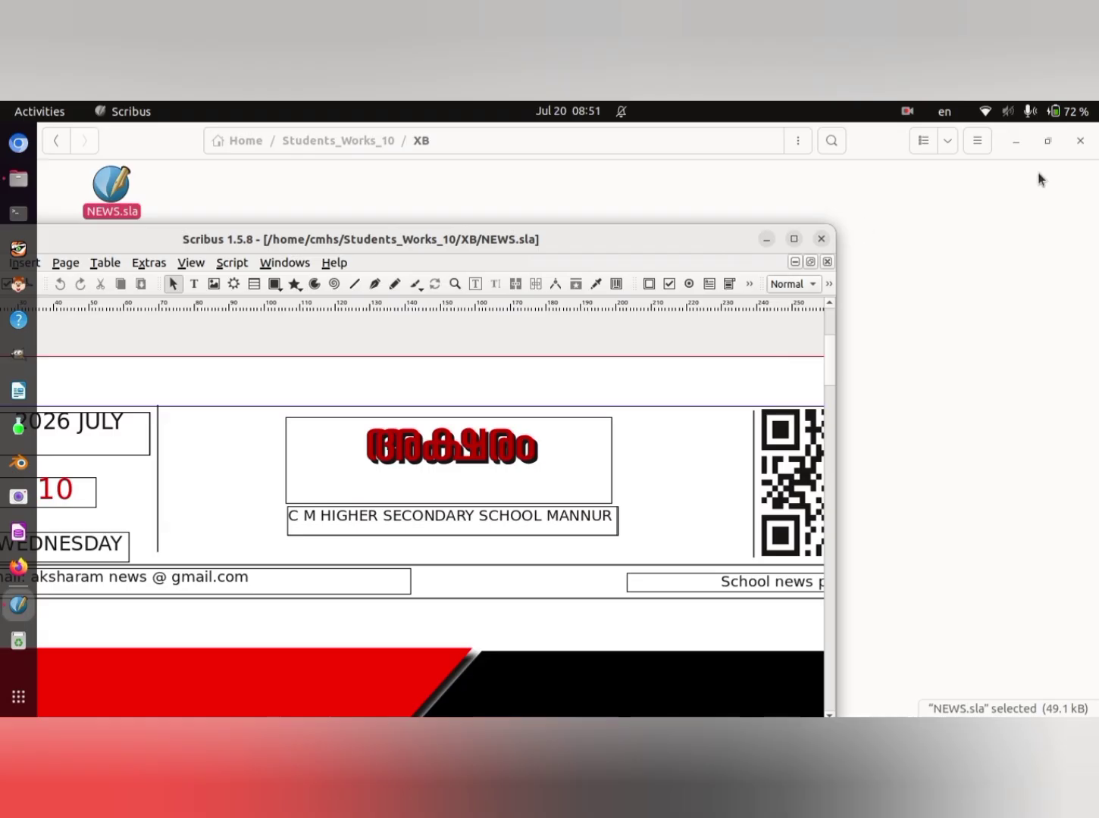
pyautogui.click(1080, 140)
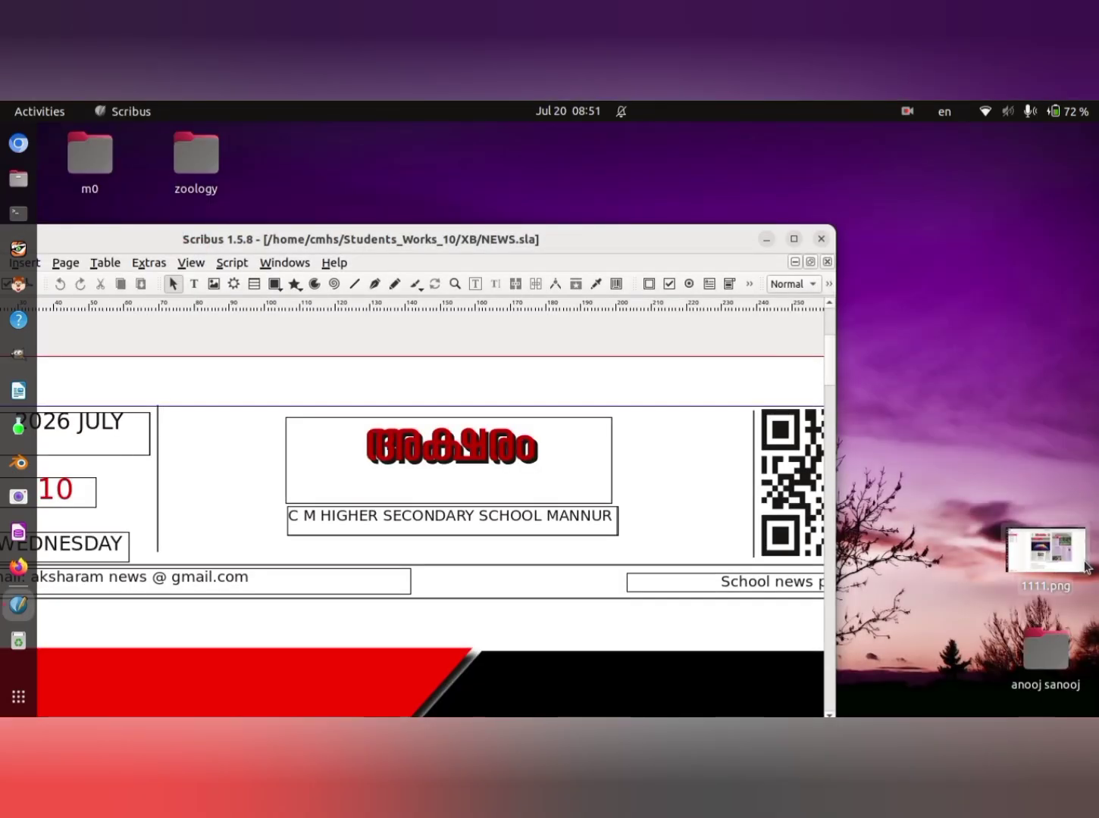
pyautogui.doubleClick(1061, 546)
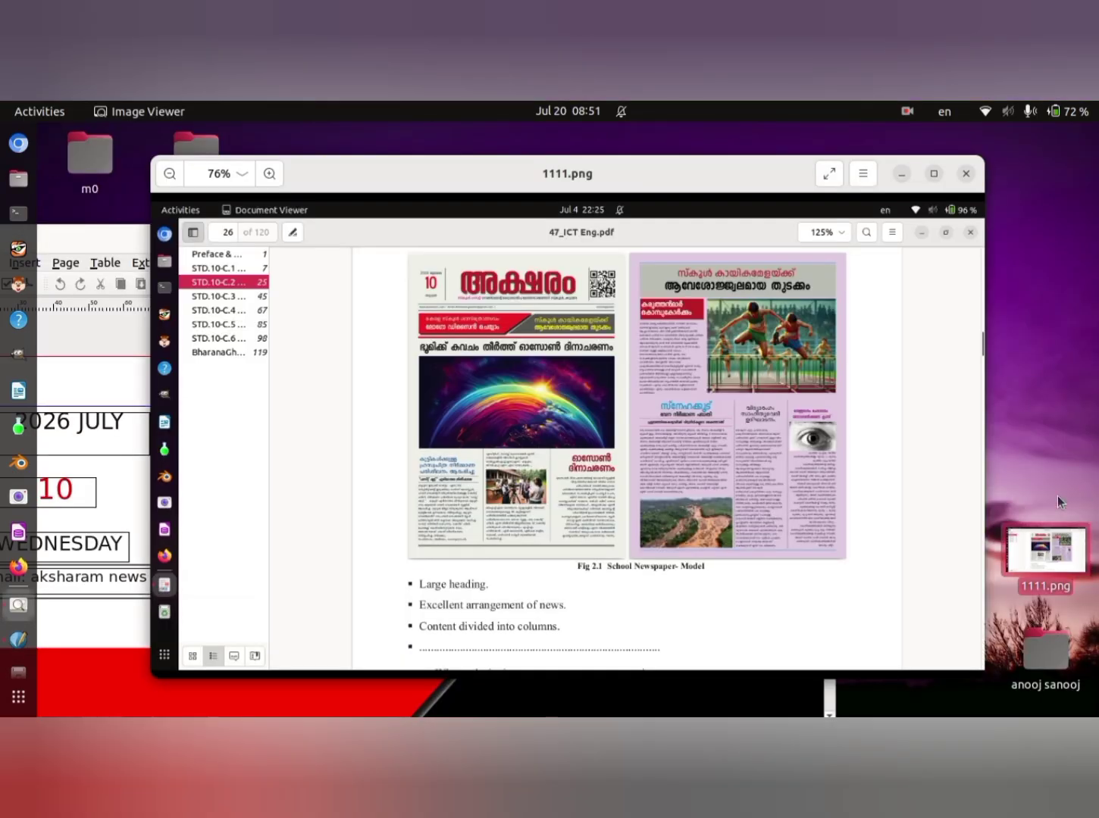
pyautogui.click(934, 174)
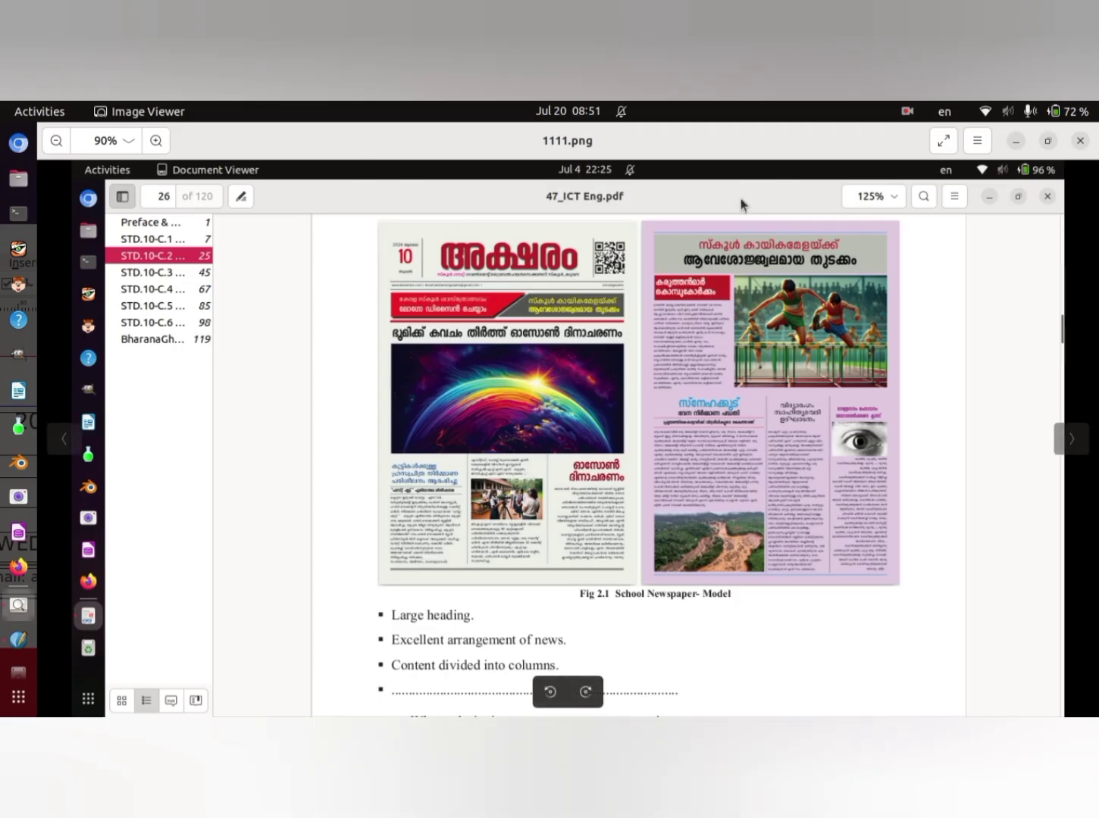
pyautogui.click(1081, 140)
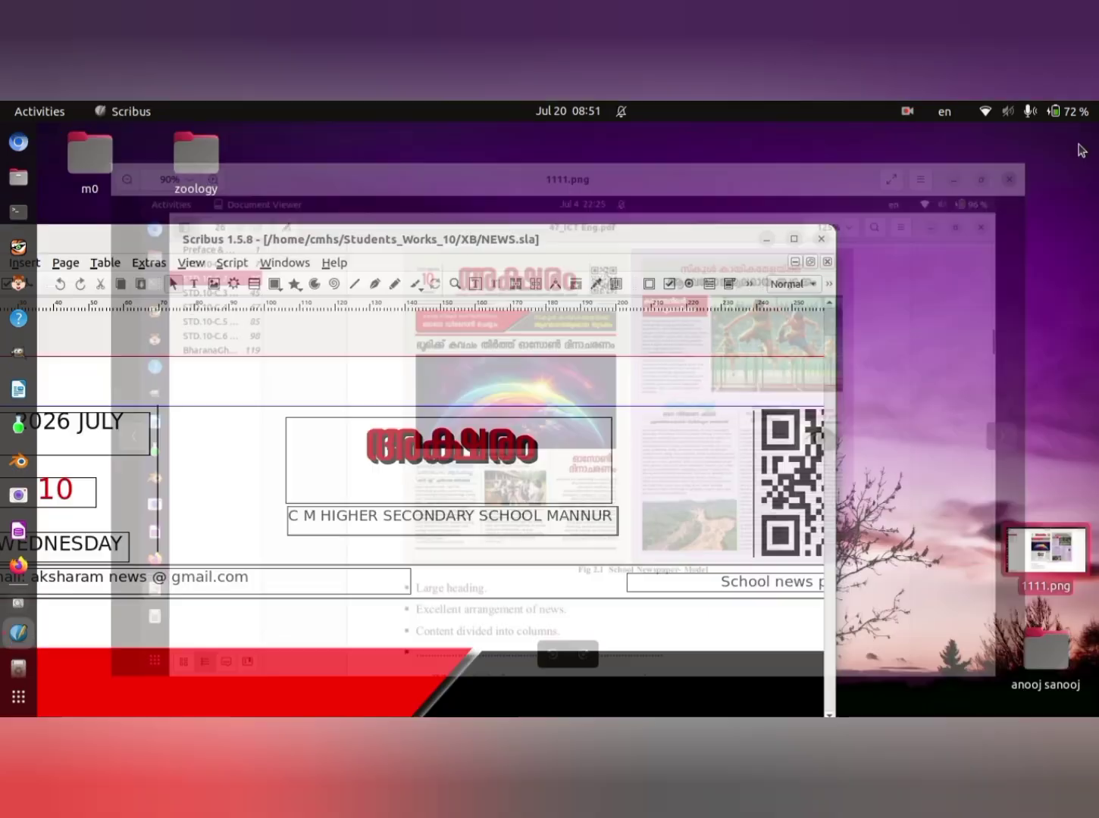
pyautogui.click(794, 240)
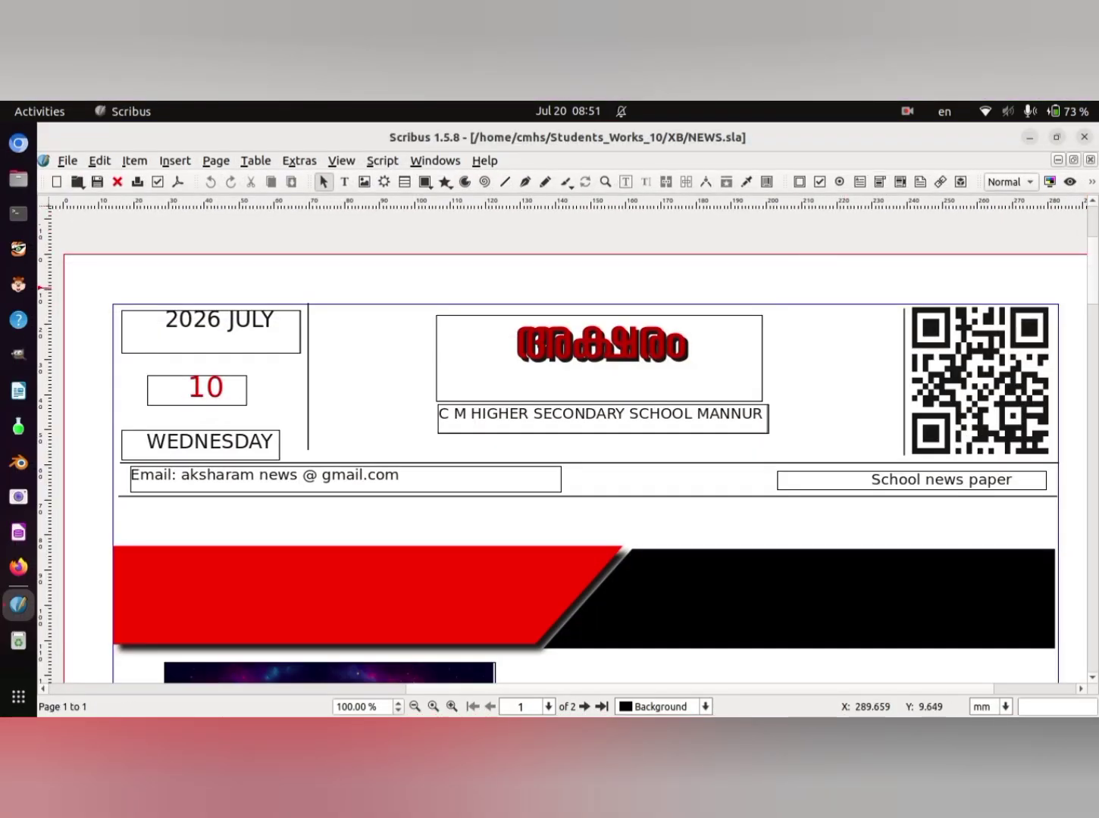
# - Draw an image frame about 68 × 42 mm across the middle column of the three-column article on page 1
pyautogui.scroll(-10, 1095, 270)
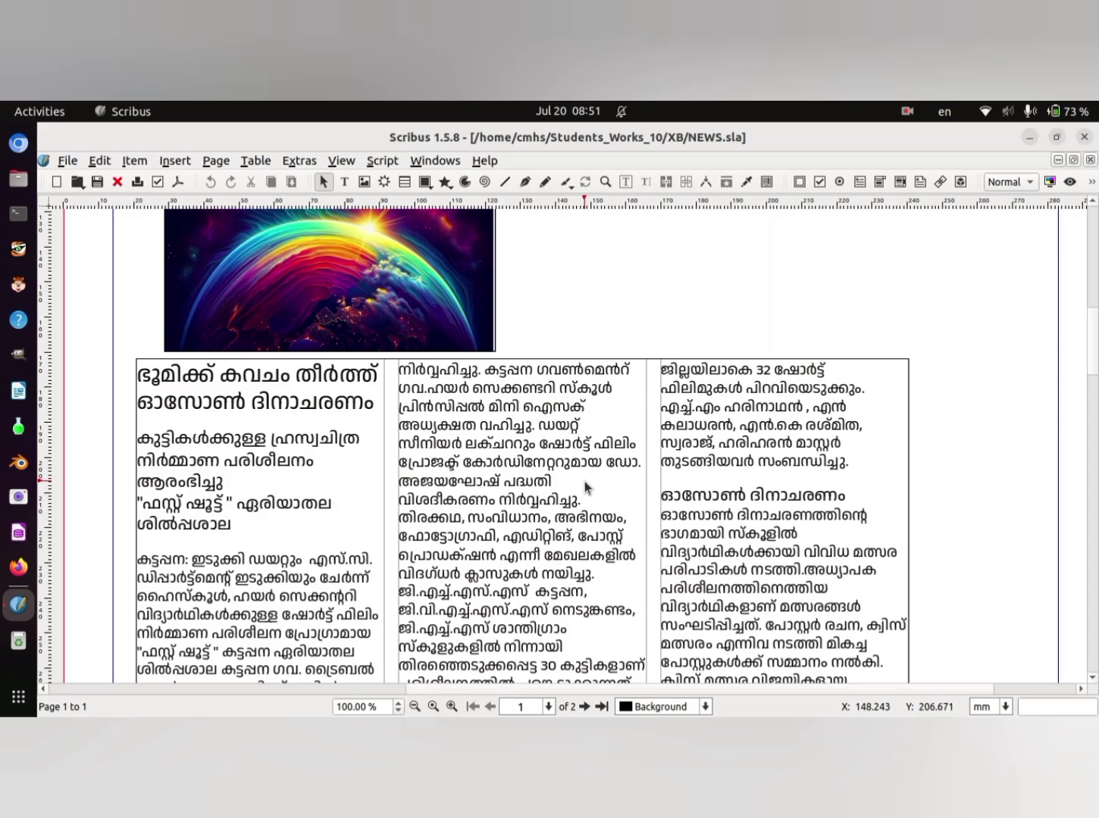
pyautogui.click(176, 161)
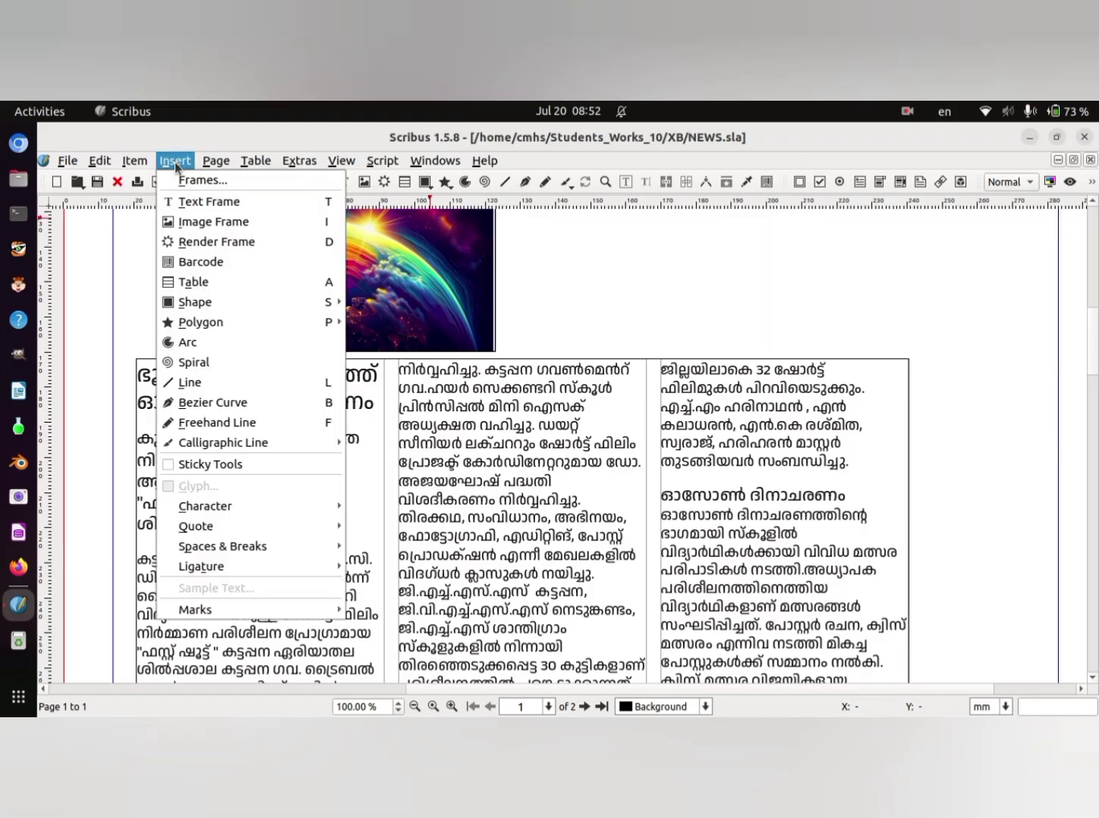
pyautogui.click(229, 222)
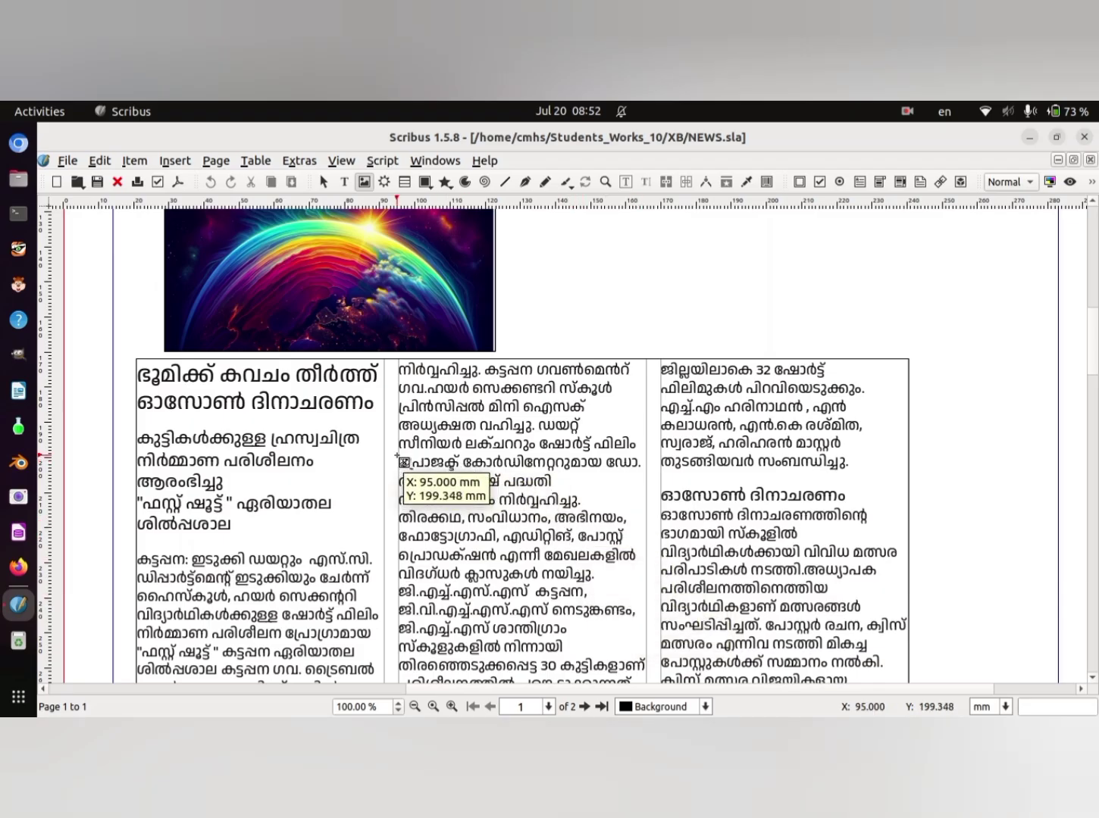
pyautogui.moveTo(398, 457); pyautogui.dragTo(639, 604)
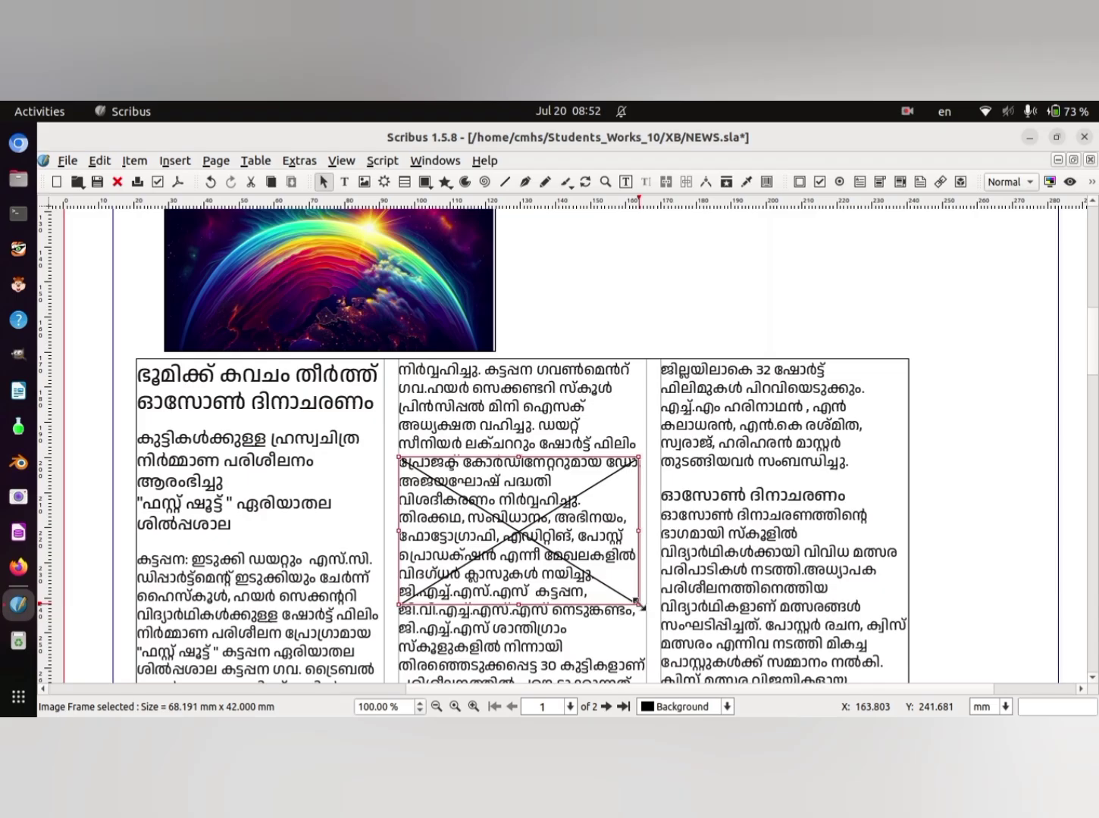
# - Load shooting.jpeg from School_Resources/Class_10/Scribus in the home directory into the new image frame
pyautogui.rightClick(544, 523)
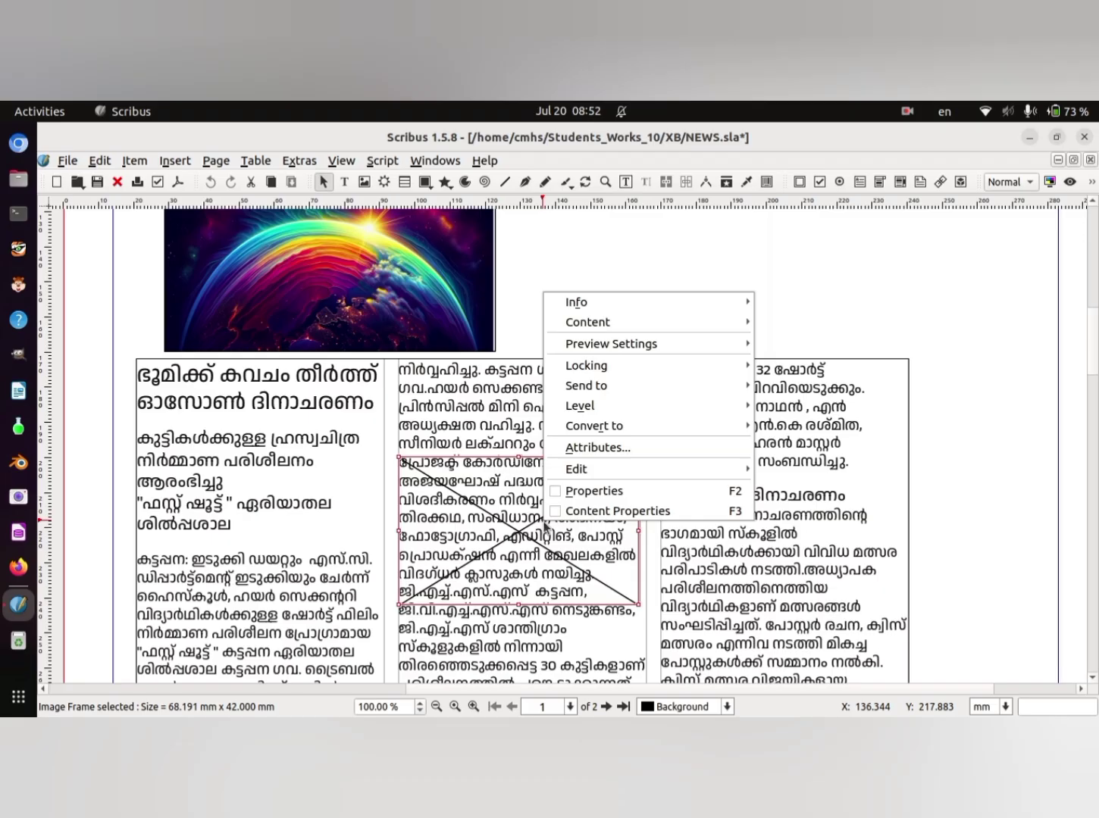
pyautogui.moveTo(623, 322)
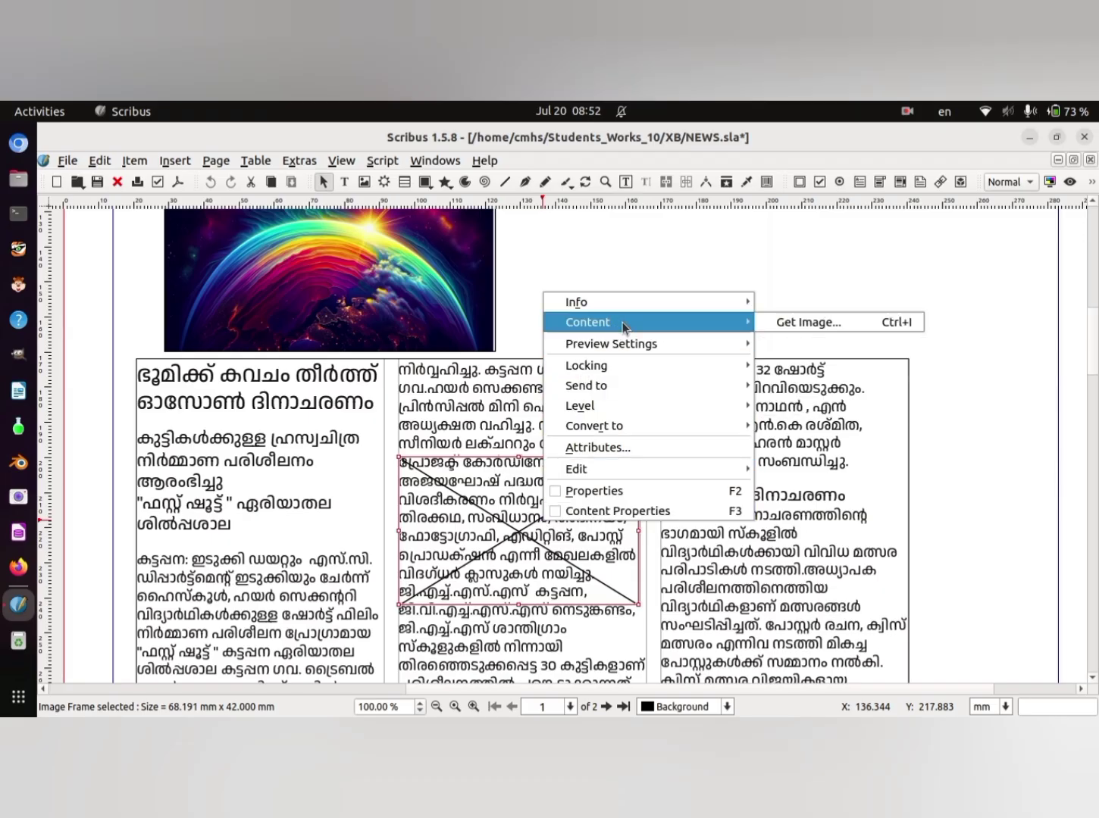
pyautogui.click(775, 322)
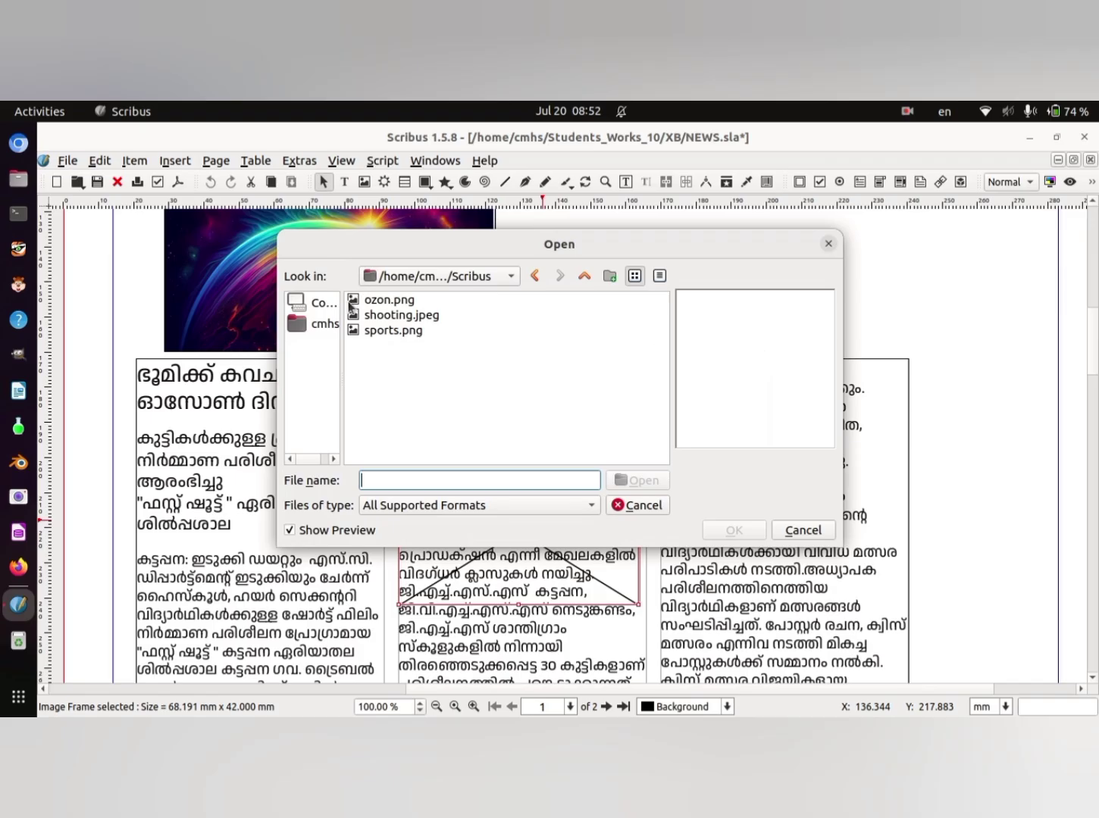
pyautogui.click(328, 325)
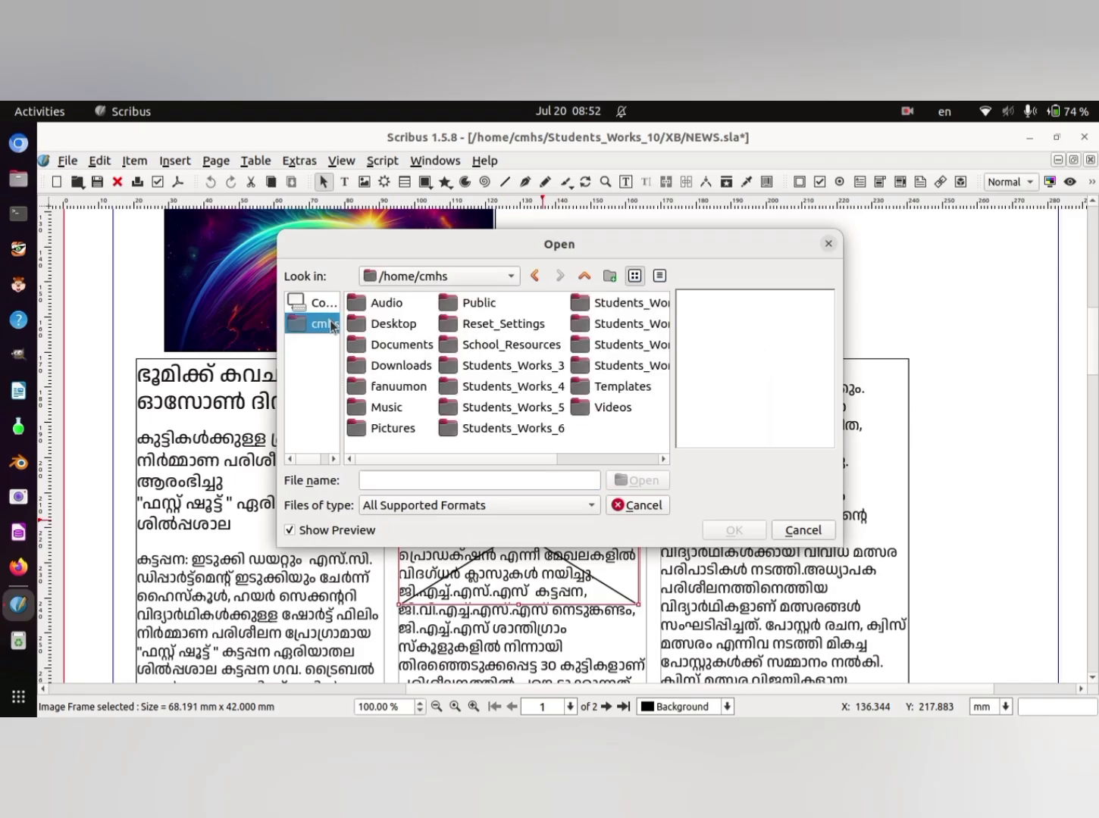
pyautogui.click(515, 326)
pyautogui.click(530, 347)
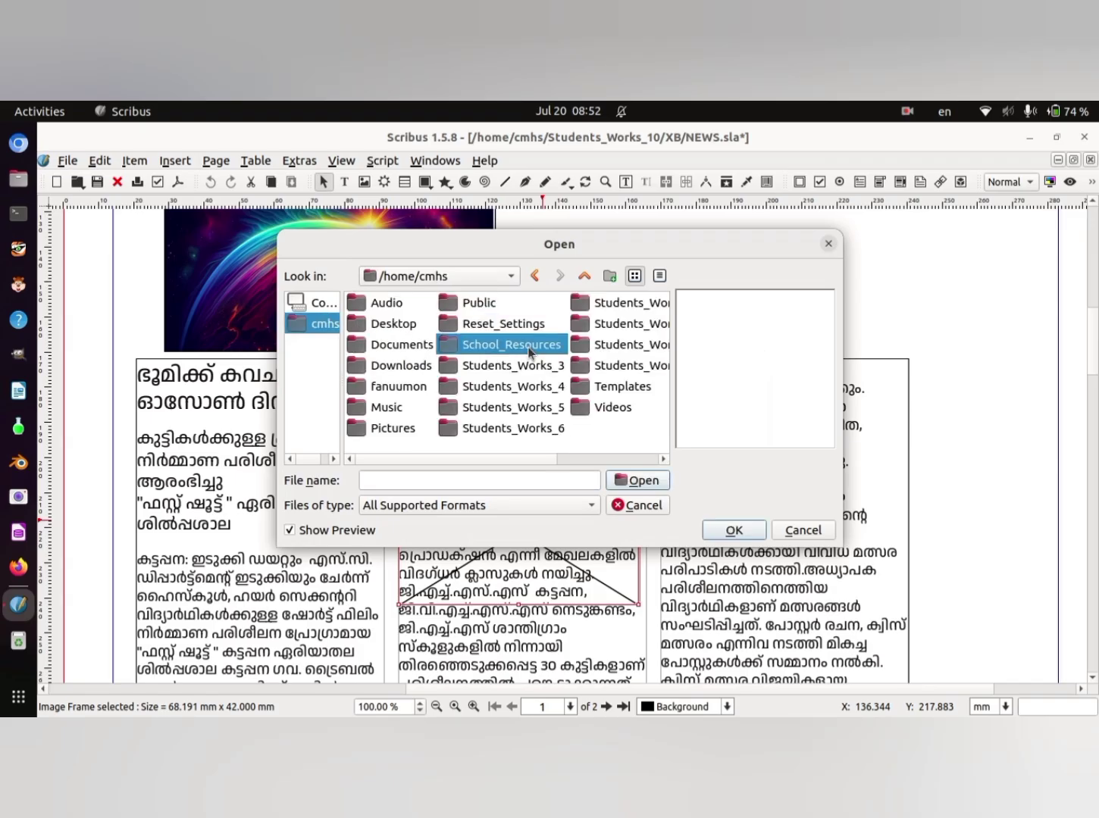
pyautogui.doubleClick(529, 350)
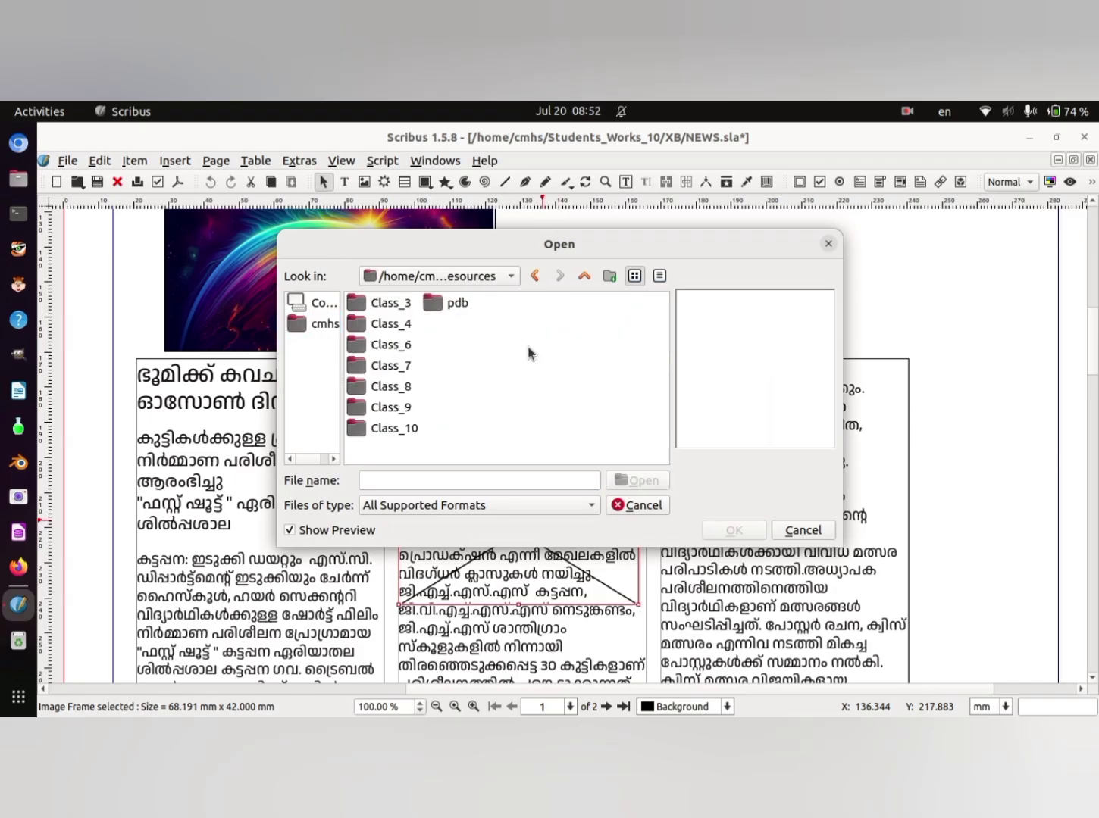
pyautogui.doubleClick(409, 429)
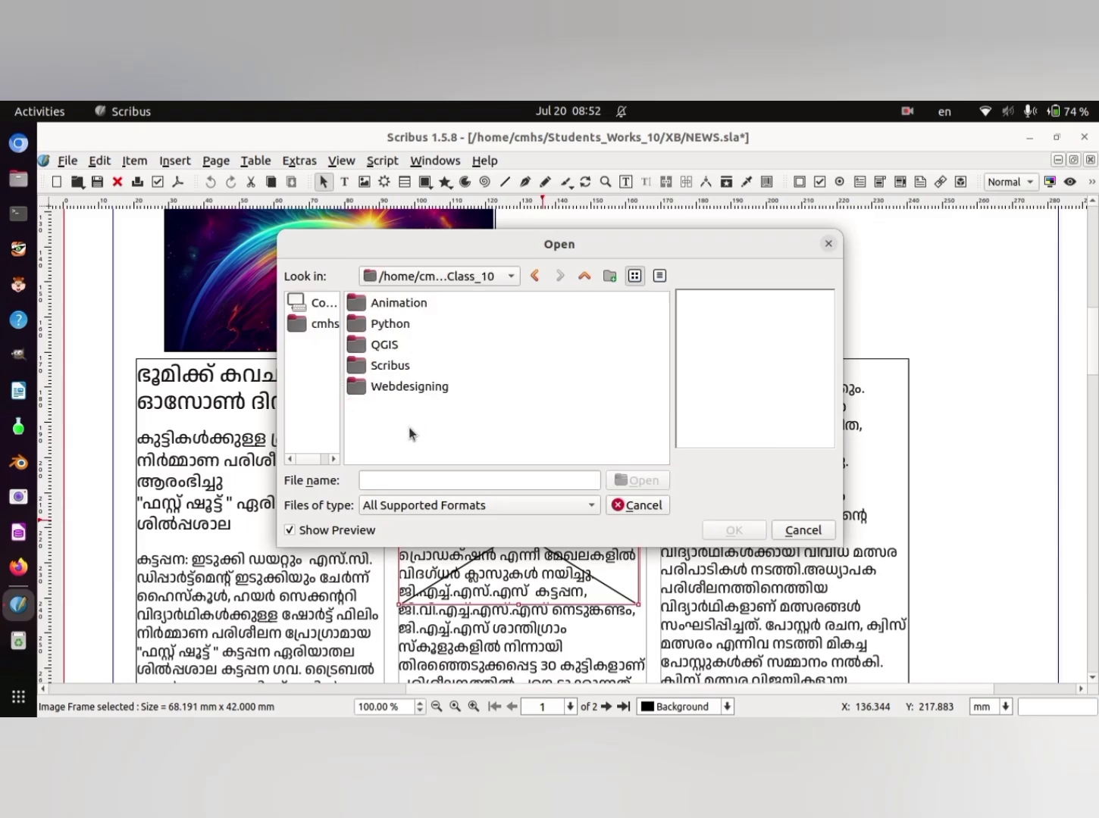
pyautogui.click(407, 366)
pyautogui.doubleClick(407, 365)
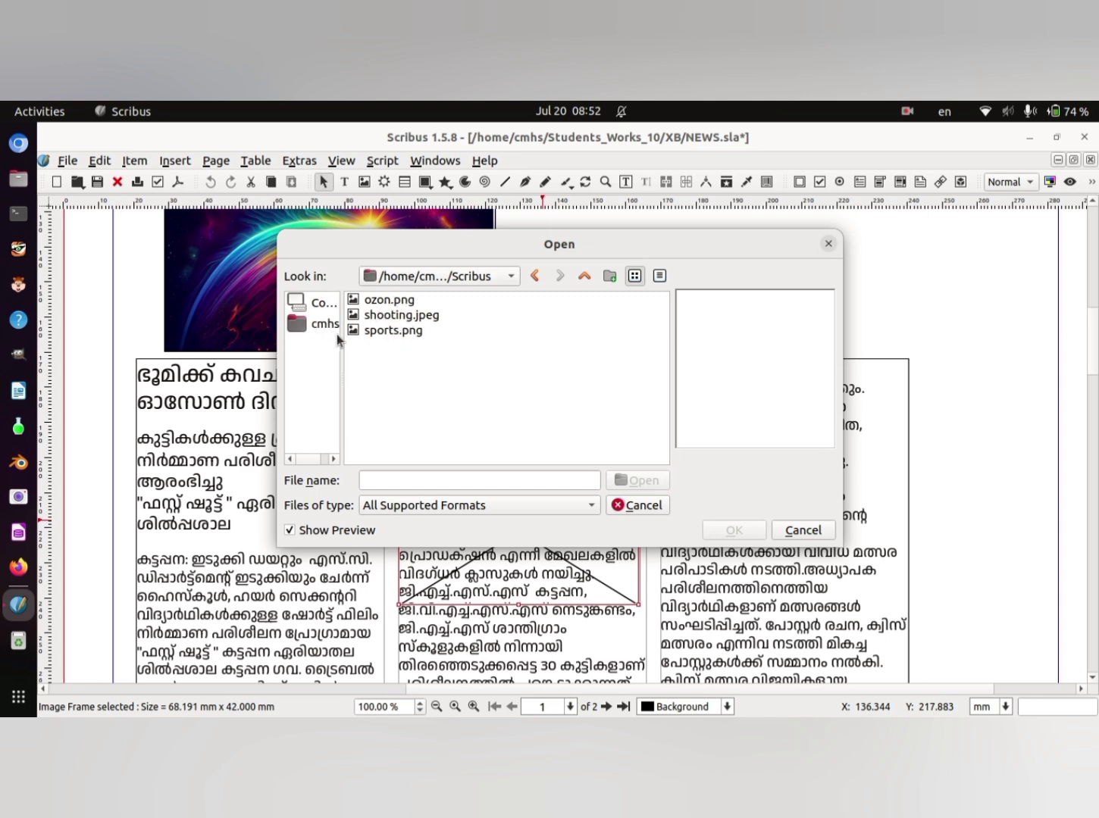
pyautogui.click(387, 315)
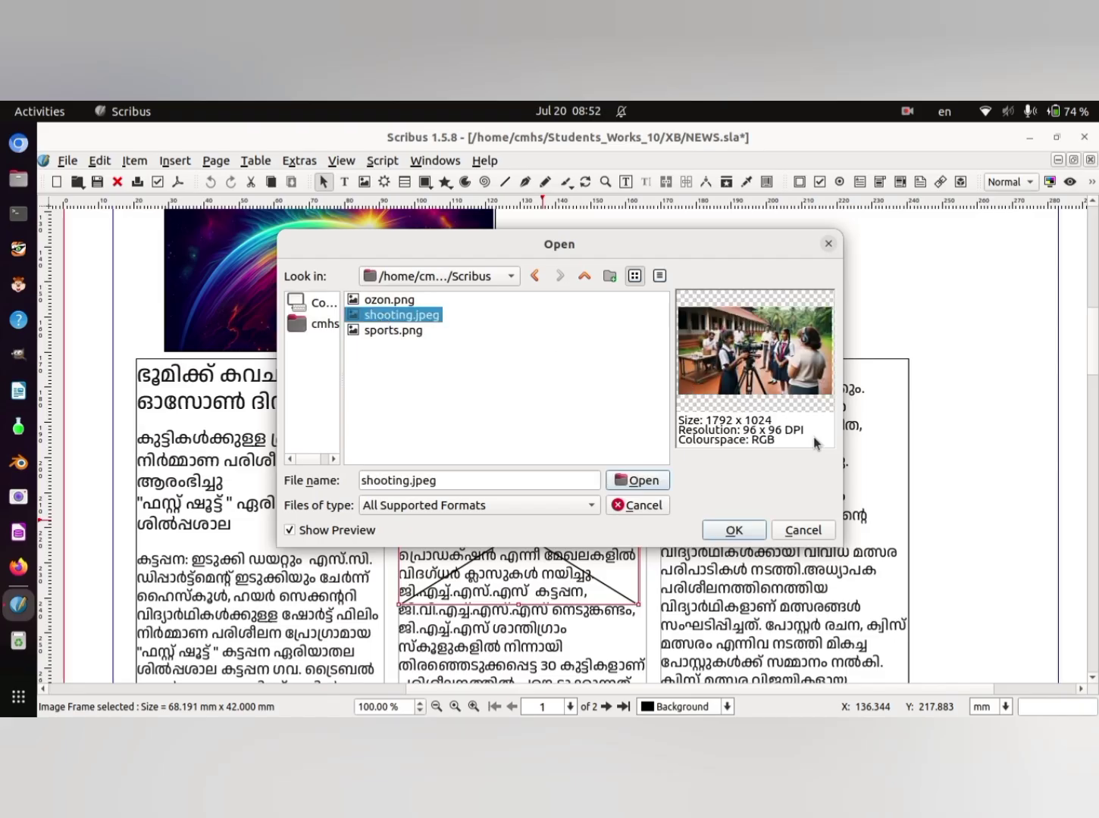
pyautogui.click(734, 531)
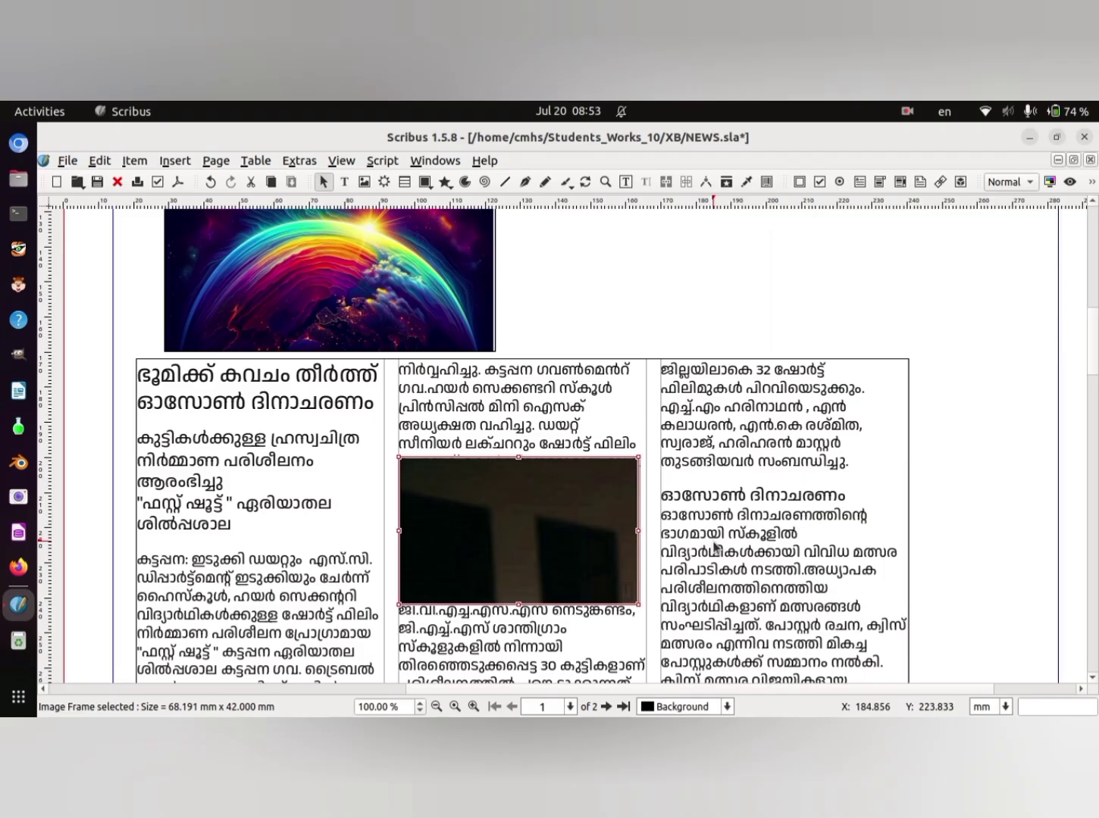
# - Scale the loaded photo to its frame with Adjust Image to Frame
pyautogui.rightClick(540, 529)
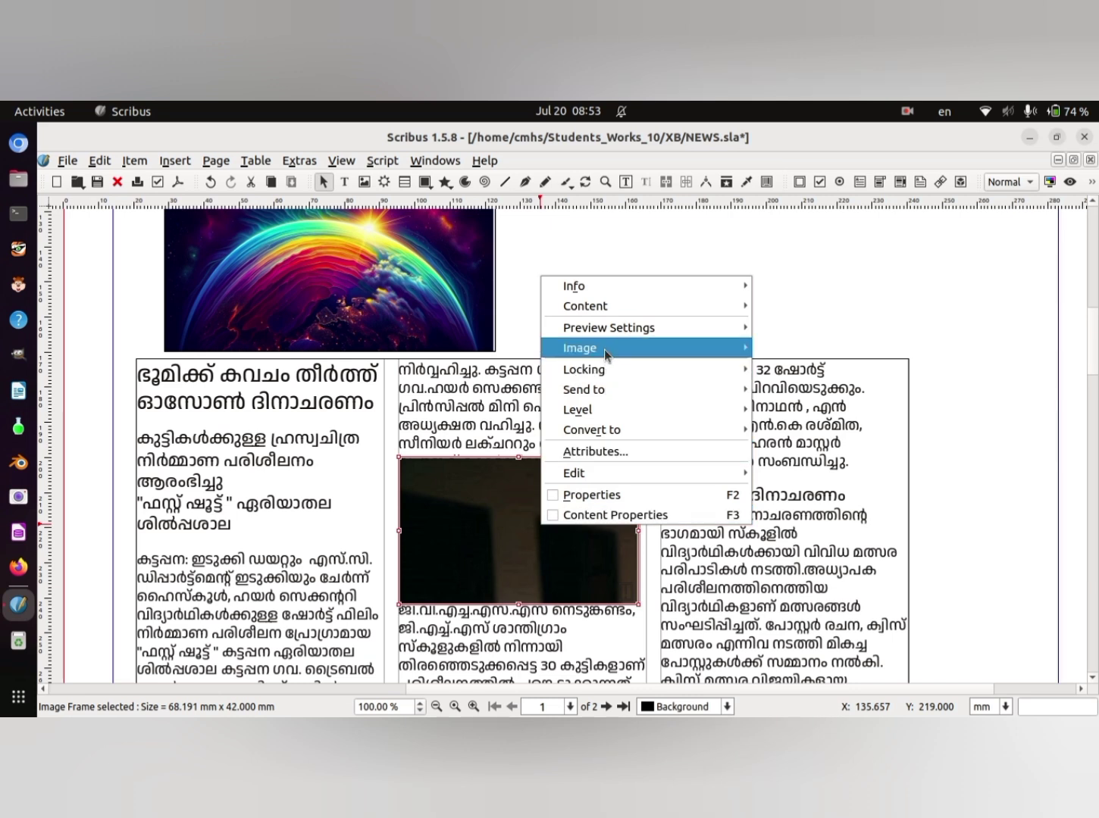
pyautogui.moveTo(609, 351)
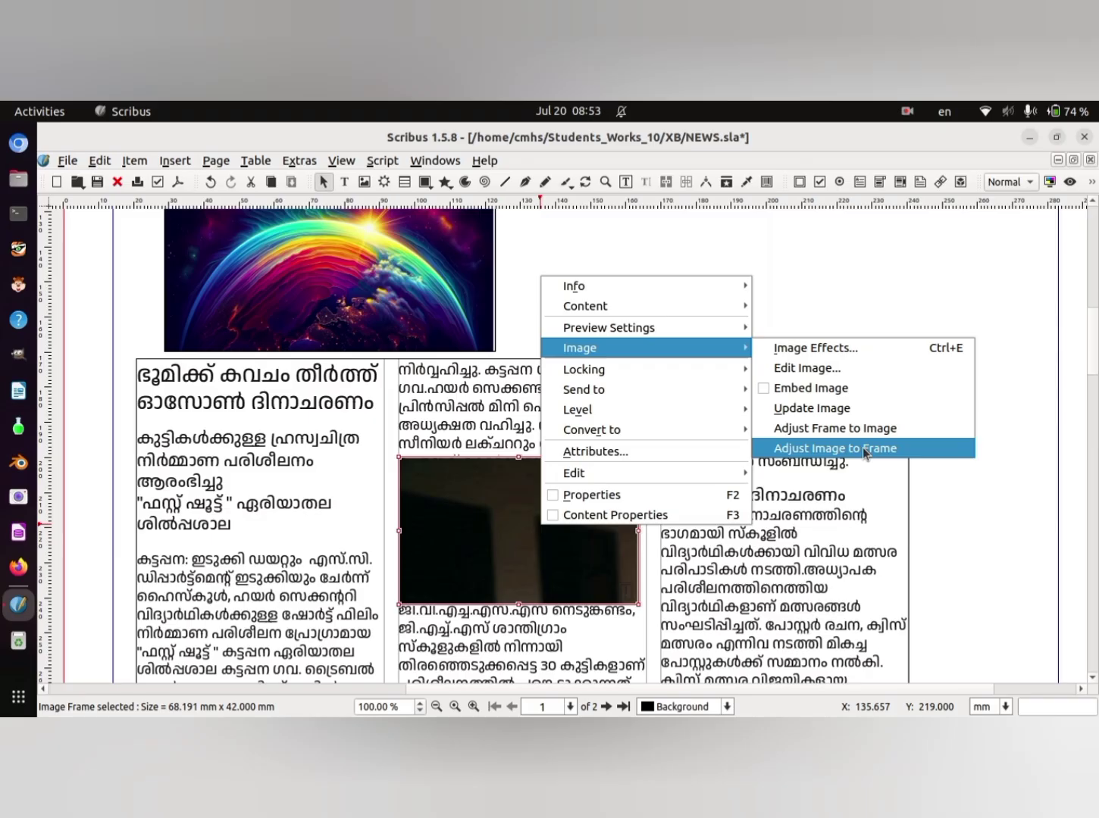
pyautogui.click(864, 456)
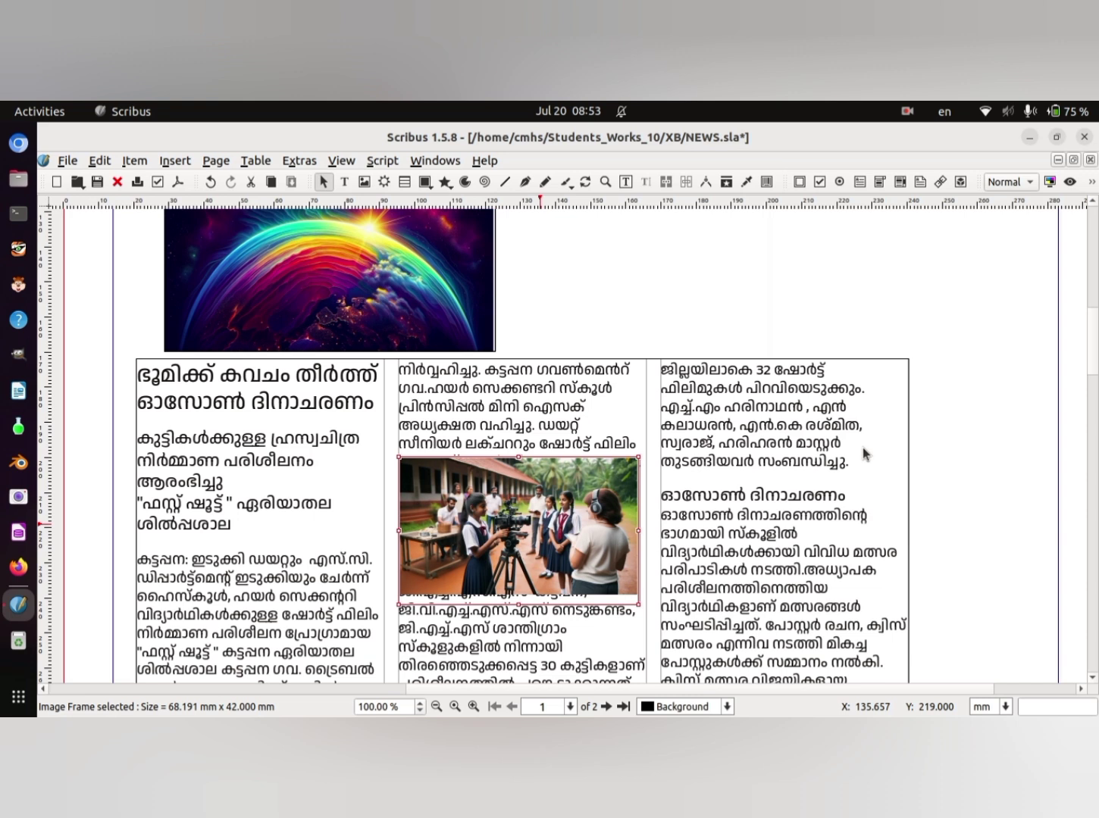
# - Make the article text flow around the frame shape of the middle-column photo
pyautogui.rightClick(528, 515)
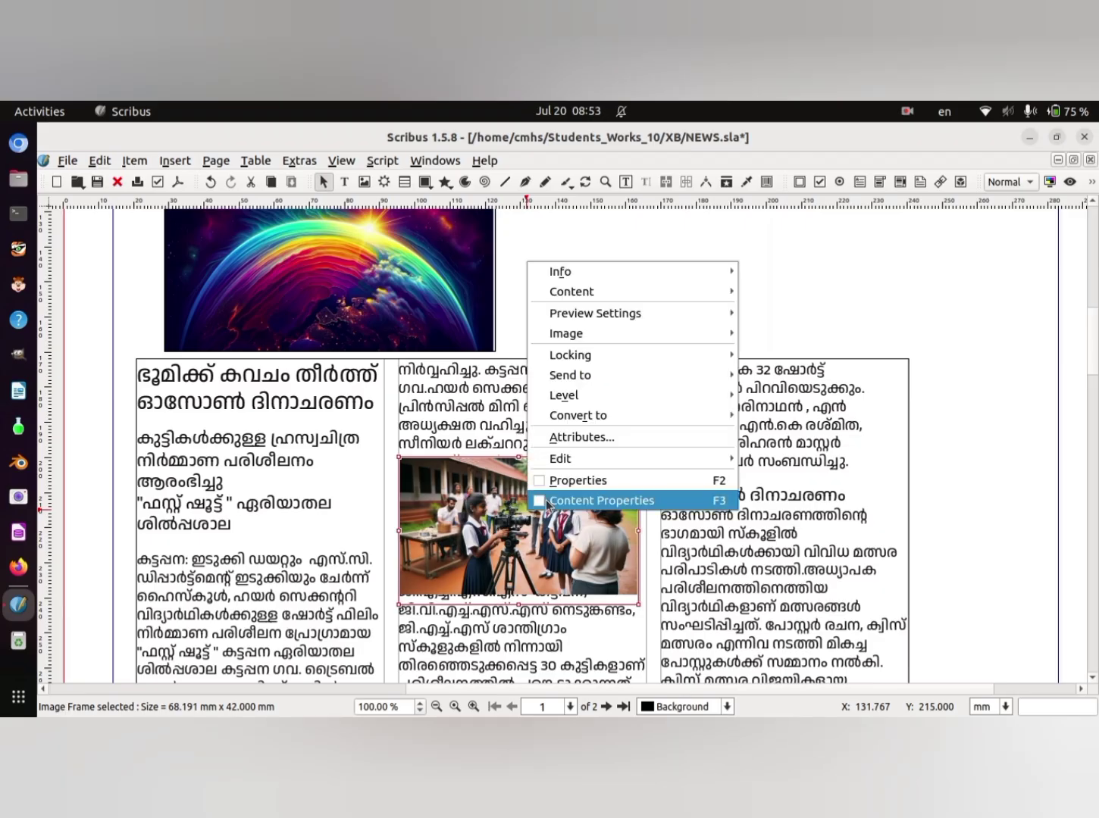
pyautogui.click(592, 482)
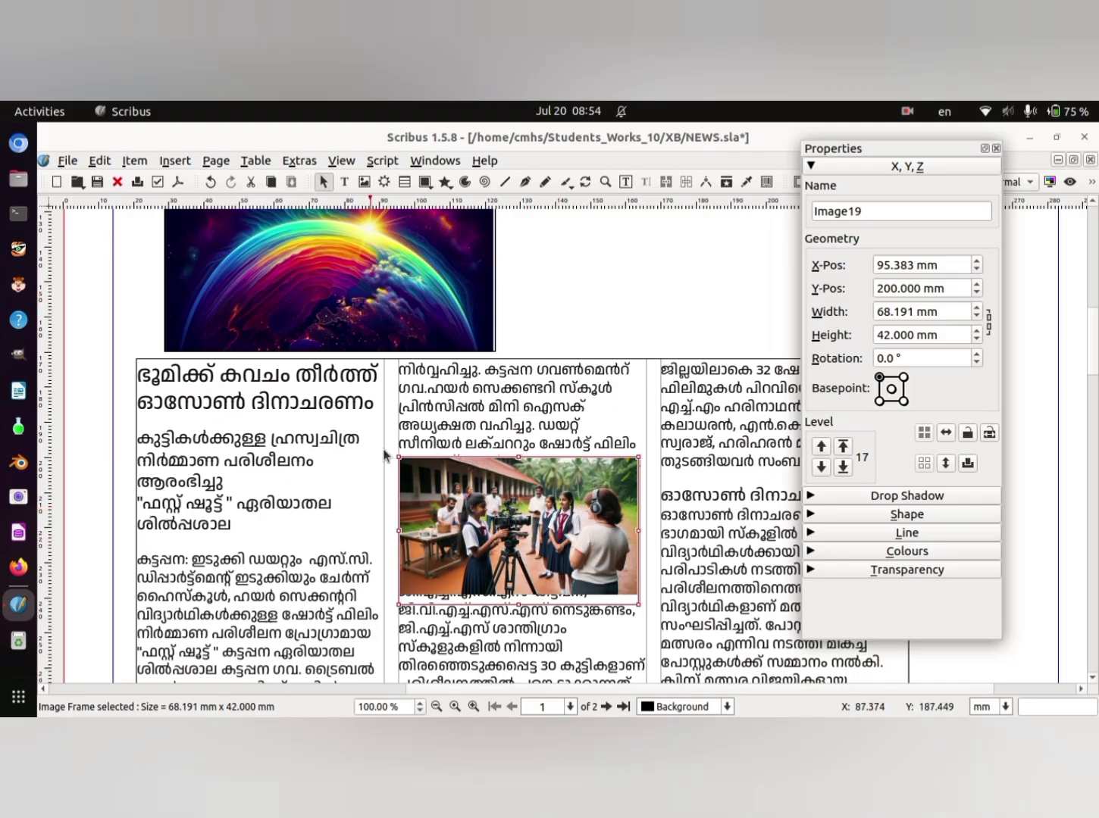
pyautogui.click(898, 516)
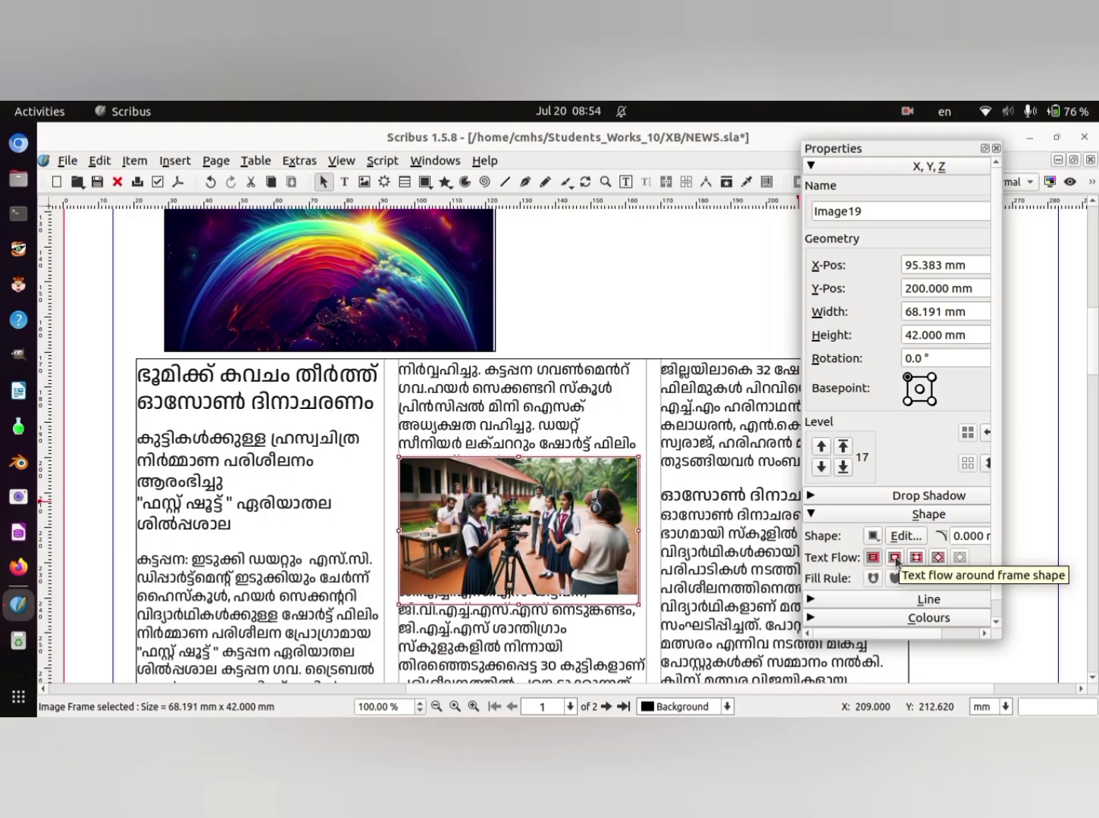
pyautogui.click(896, 561)
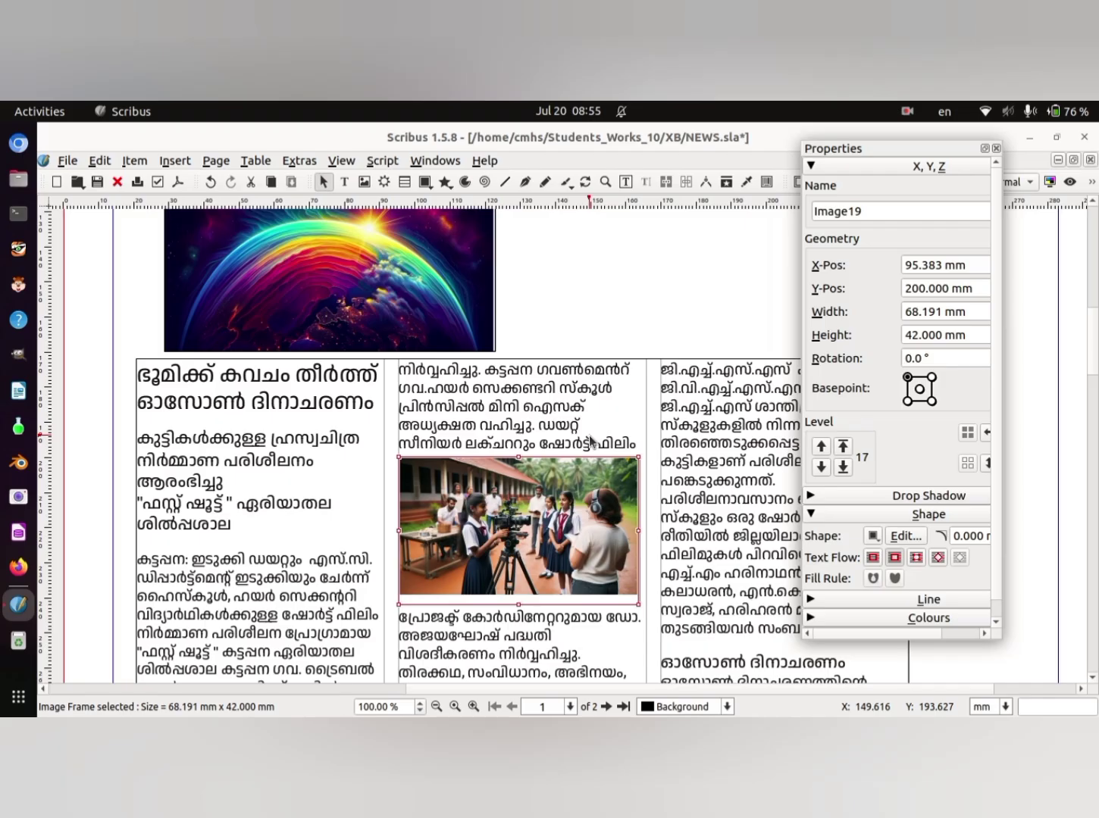
# - Activate Edit Contour Line for the middle-column photo's frame and make the article text flow around its contour line
pyautogui.click(906, 536)
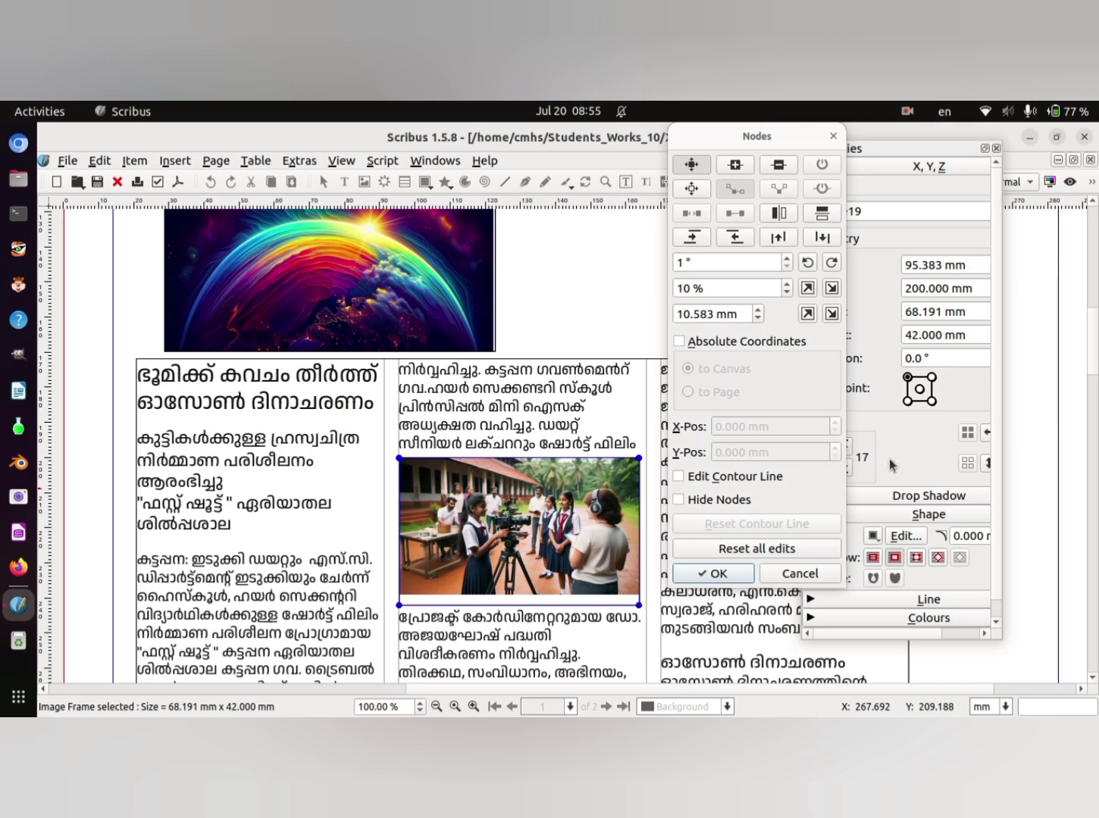
pyautogui.click(923, 558)
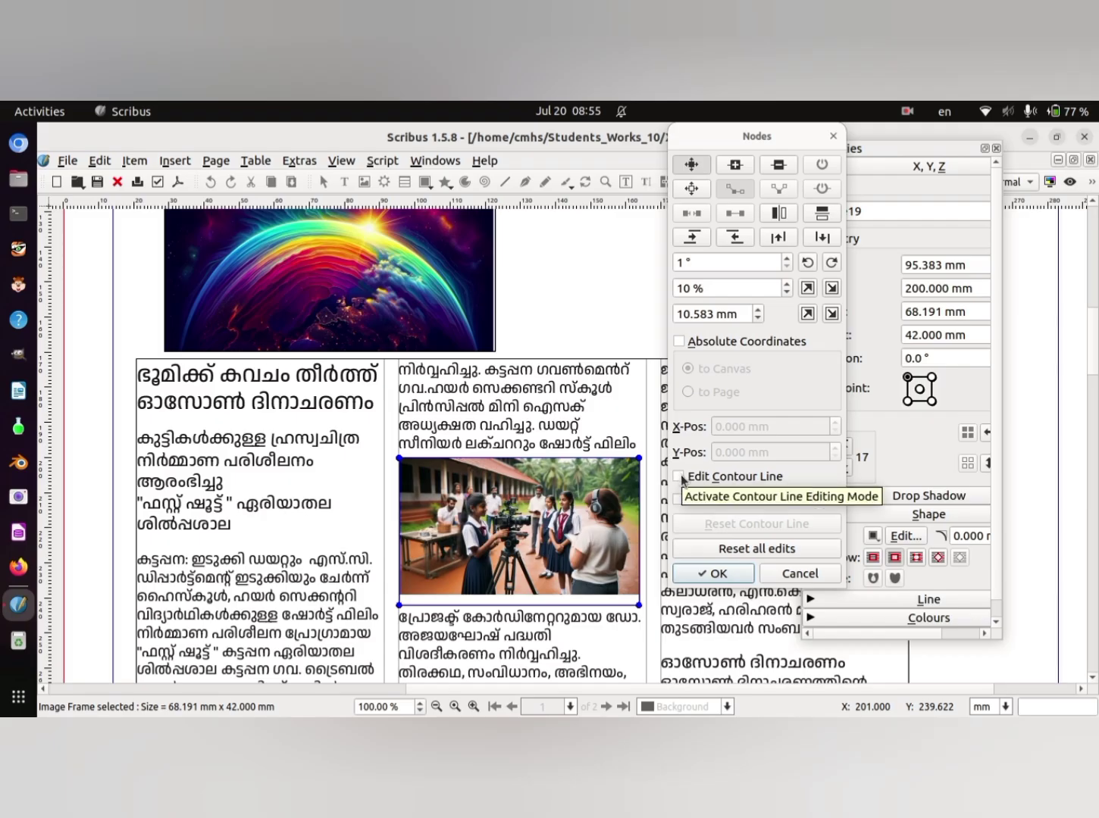
pyautogui.click(679, 476)
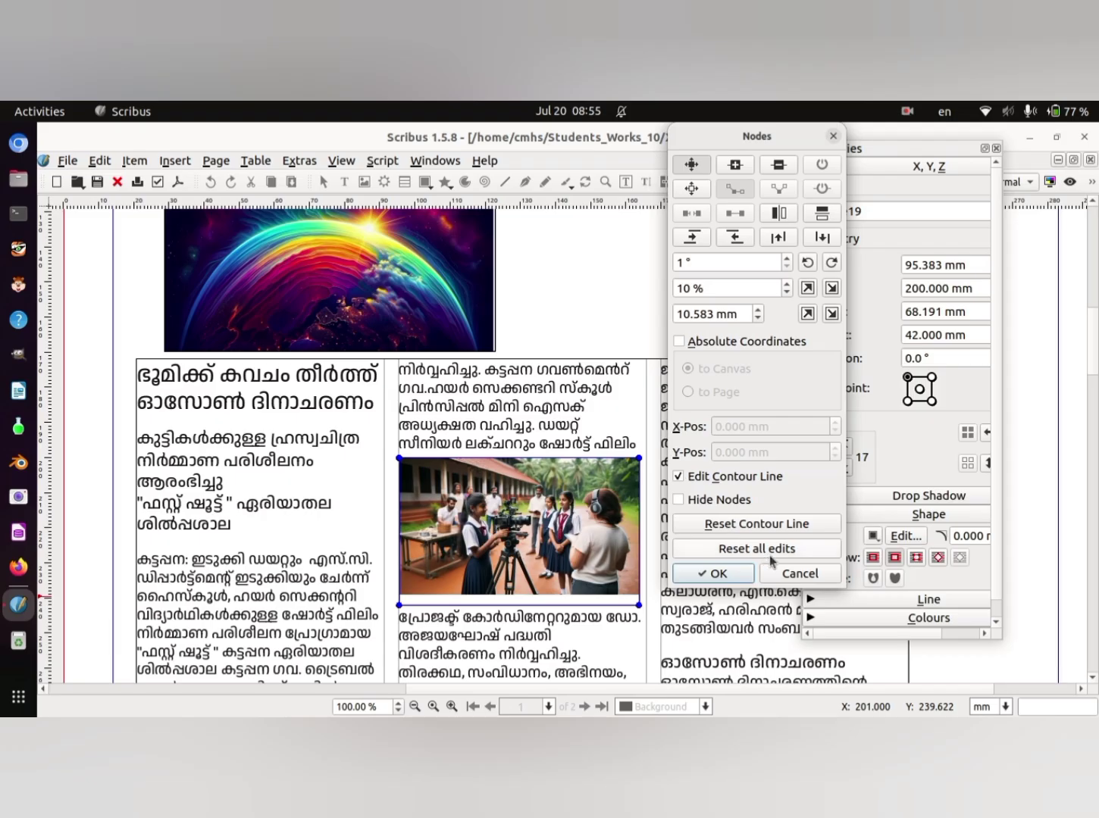
pyautogui.click(732, 574)
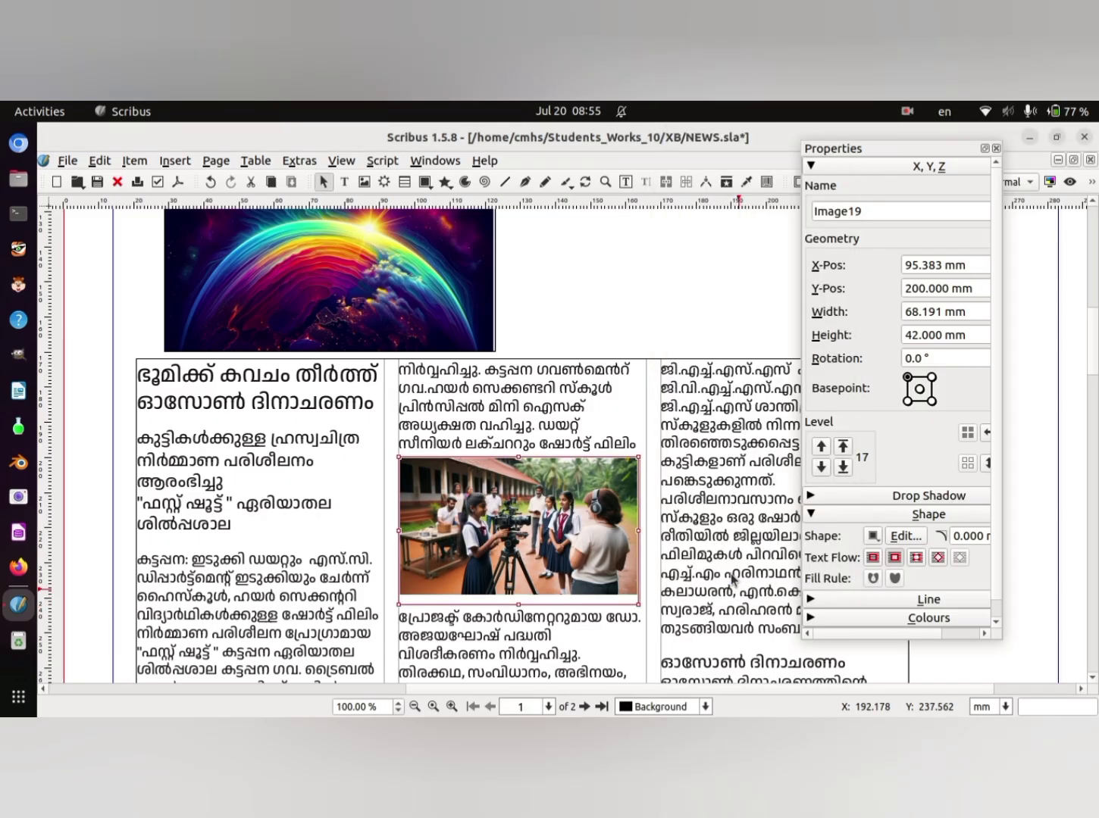
pyautogui.click(938, 560)
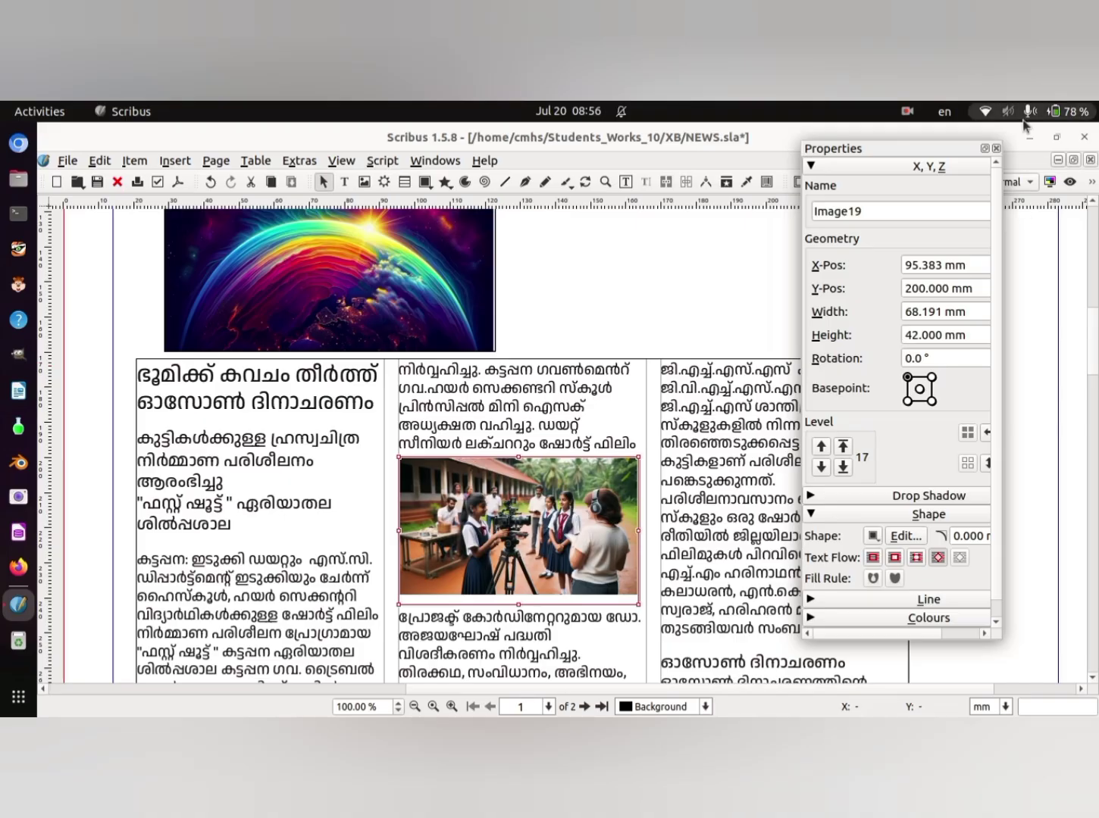
pyautogui.click(996, 148)
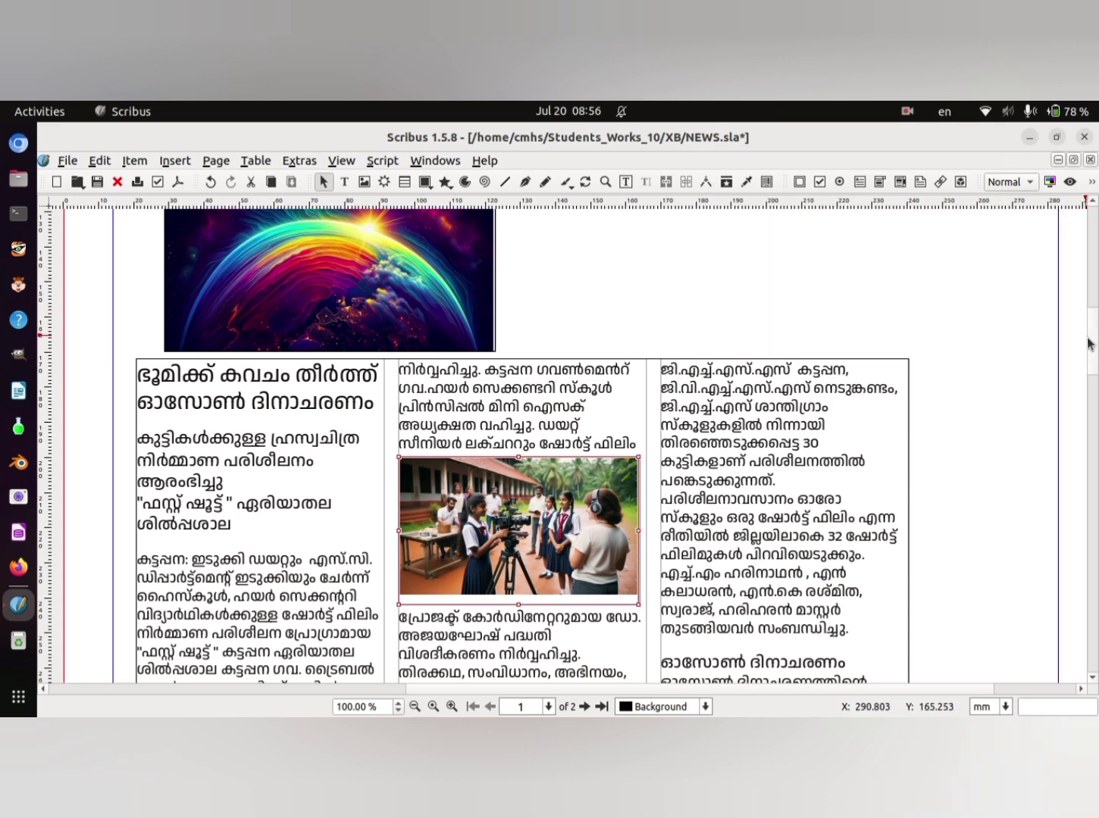
# - Draw a text frame about 255 × 9 mm between the masthead's e-mail line and the red and black banner on page 1
pyautogui.moveTo(1089, 339); pyautogui.dragTo(1094, 284)
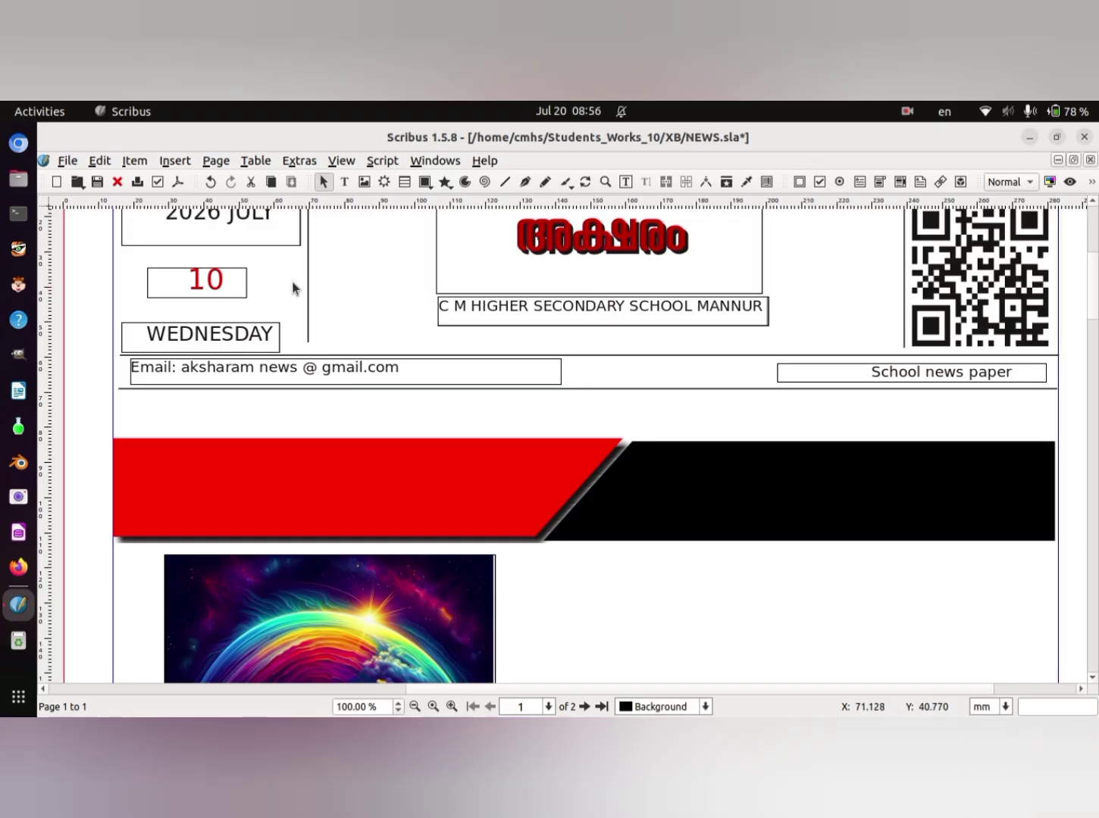
pyautogui.click(184, 163)
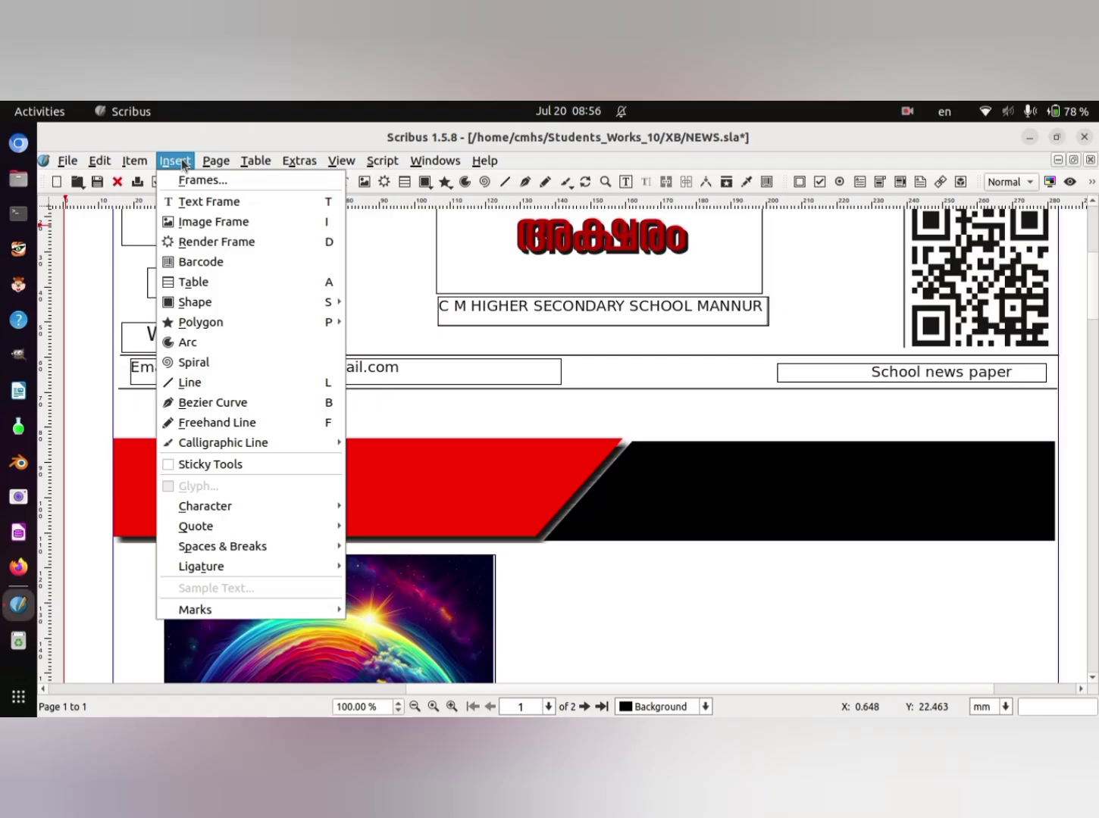
pyautogui.click(201, 203)
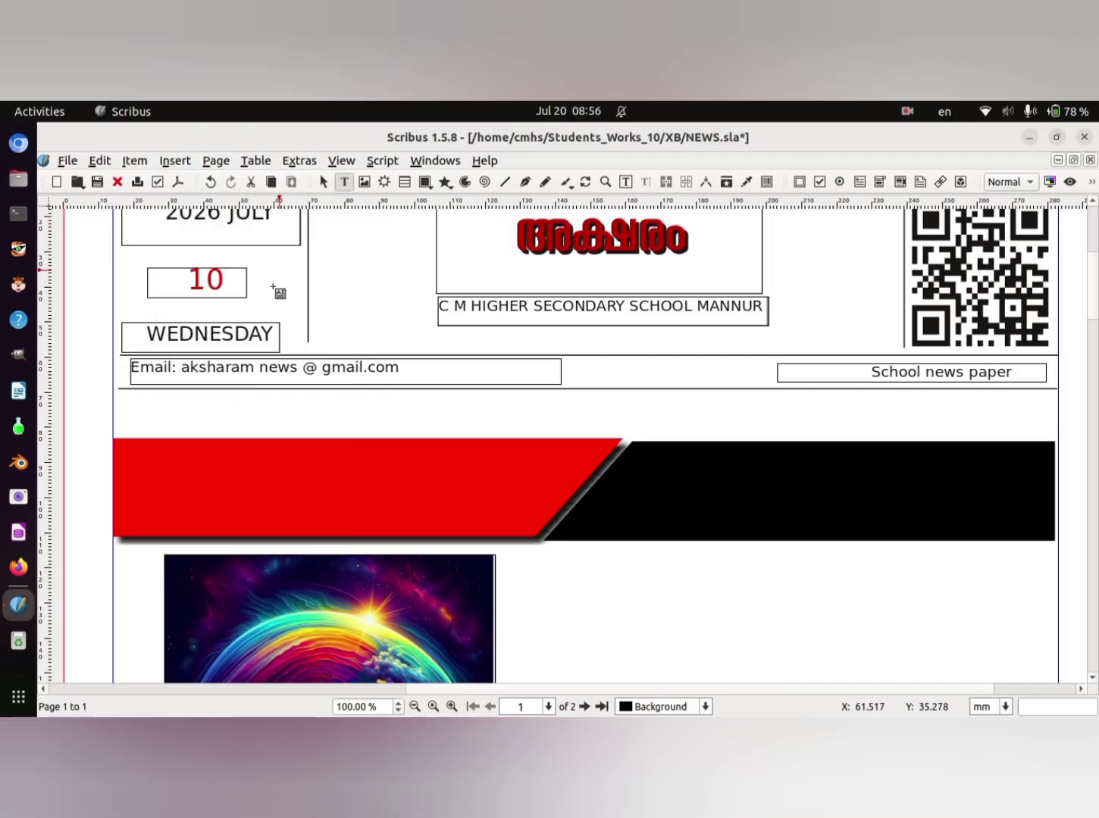
pyautogui.moveTo(135, 396); pyautogui.dragTo(1029, 431)
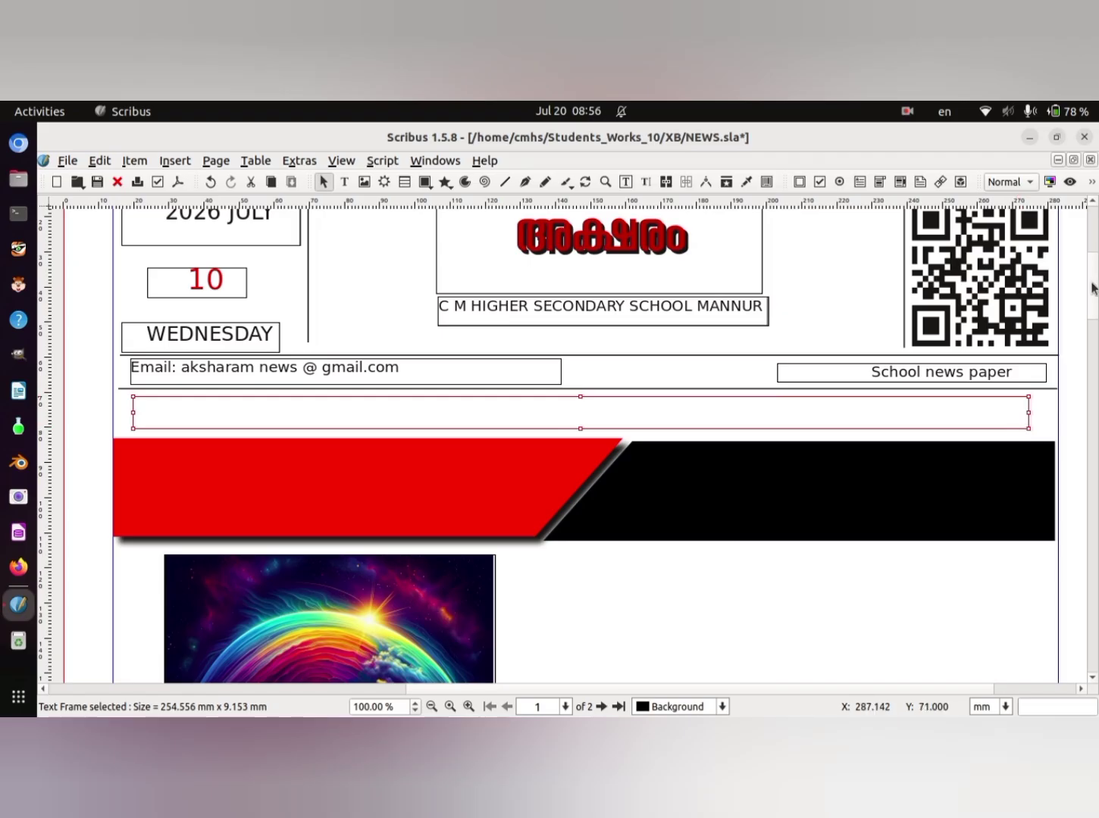
# - Cut the two-line headline "ഭൂമിക്ക് കവചം തീർത്ത് ഓസോൺ ദിനാചരണം" from the start of the article's first column
pyautogui.moveTo(1092, 282); pyautogui.dragTo(1095, 338)
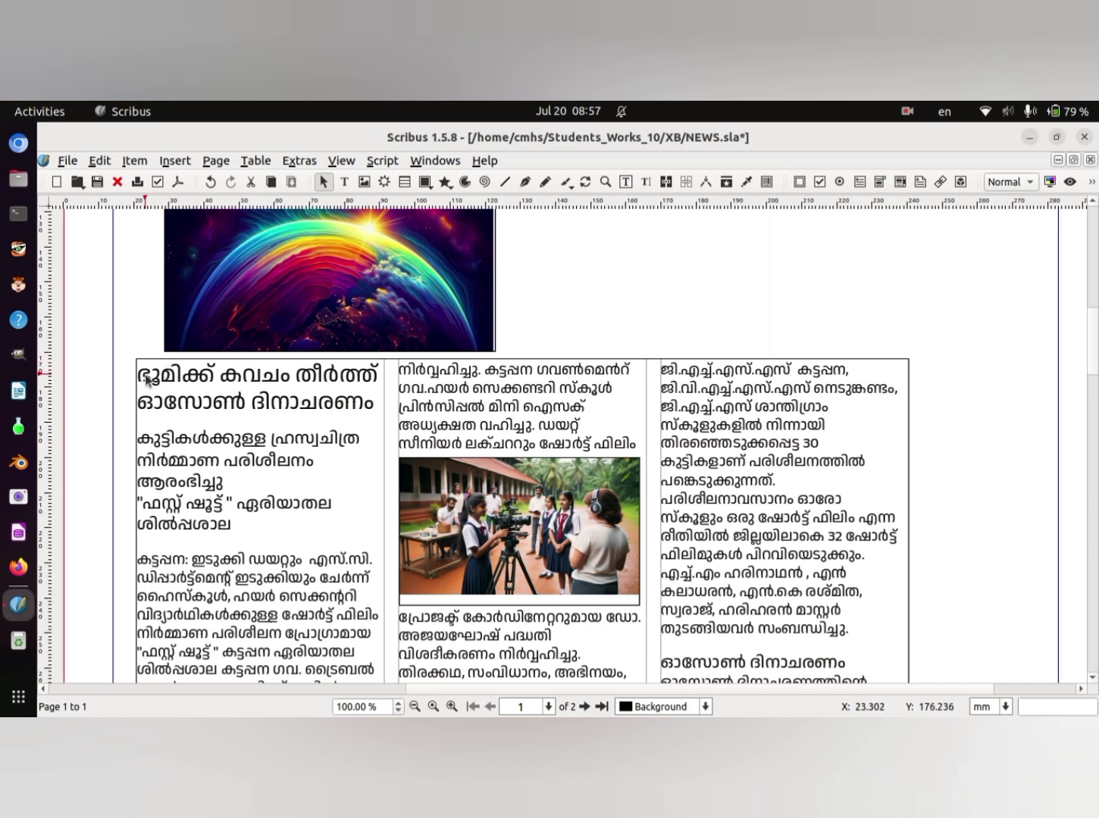
pyautogui.doubleClick(148, 378)
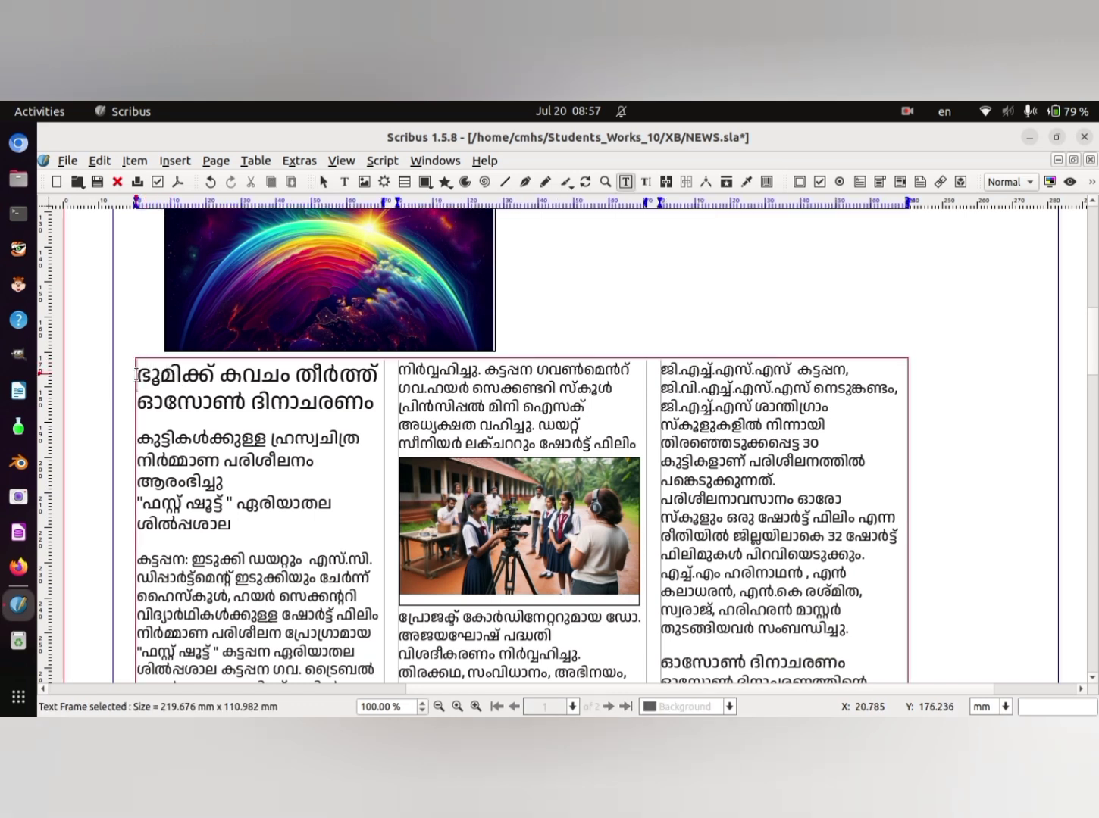
pyautogui.moveTo(137, 374); pyautogui.dragTo(378, 411)
pyautogui.press('cmd+c')
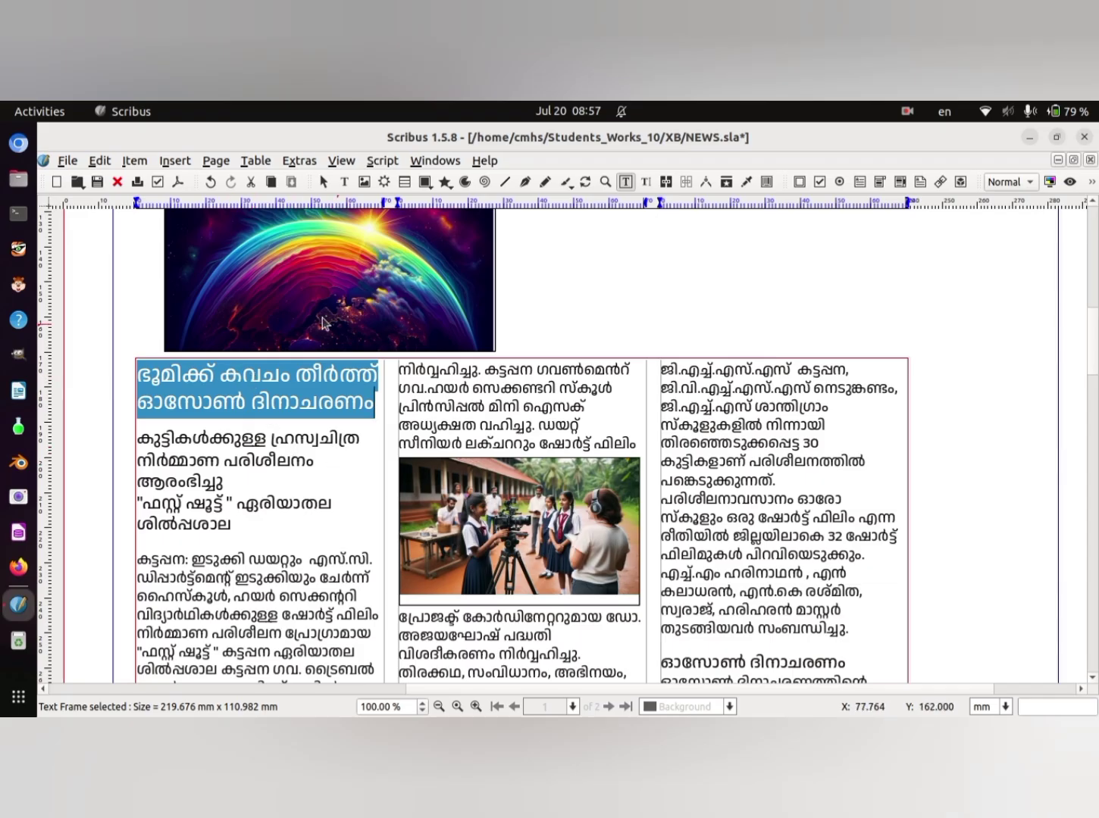
pyautogui.rightClick(299, 383)
pyautogui.moveTo(368, 584)
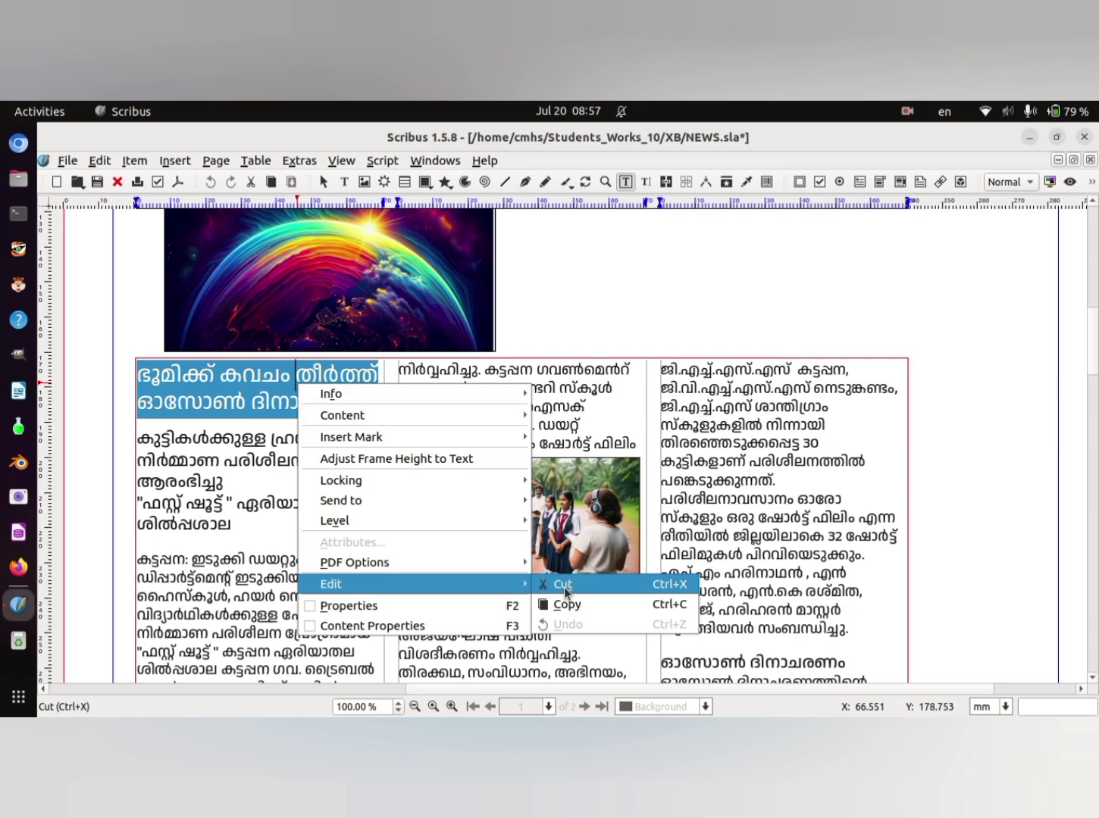
pyautogui.click(562, 585)
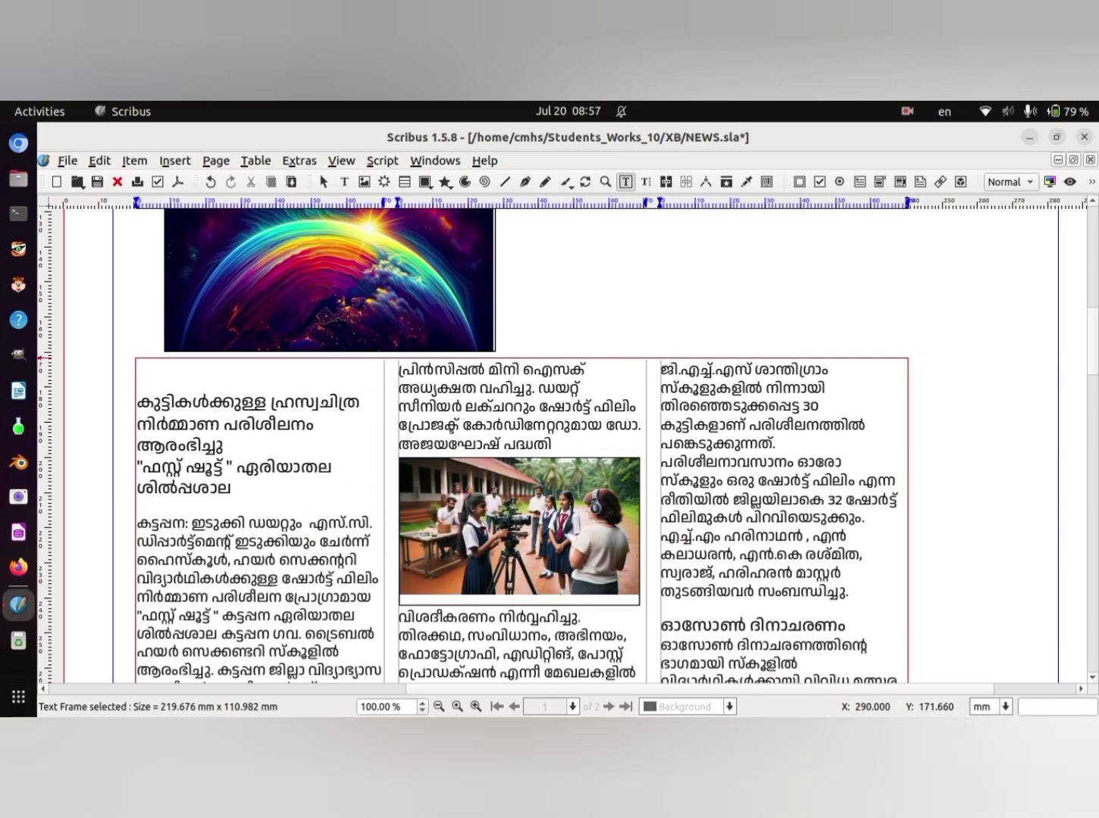
# - Paste the cut headline into the empty text frame above the red and black banner
pyautogui.scroll(6, 1091, 353)
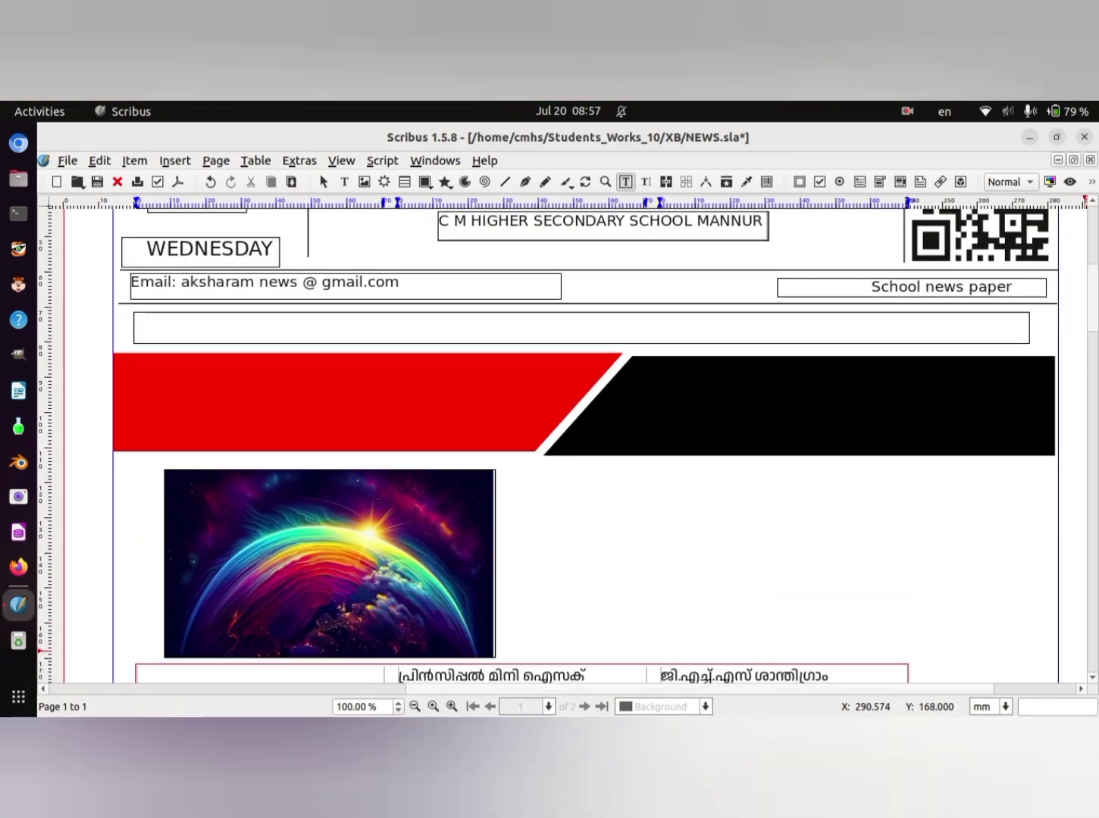
pyautogui.doubleClick(174, 377)
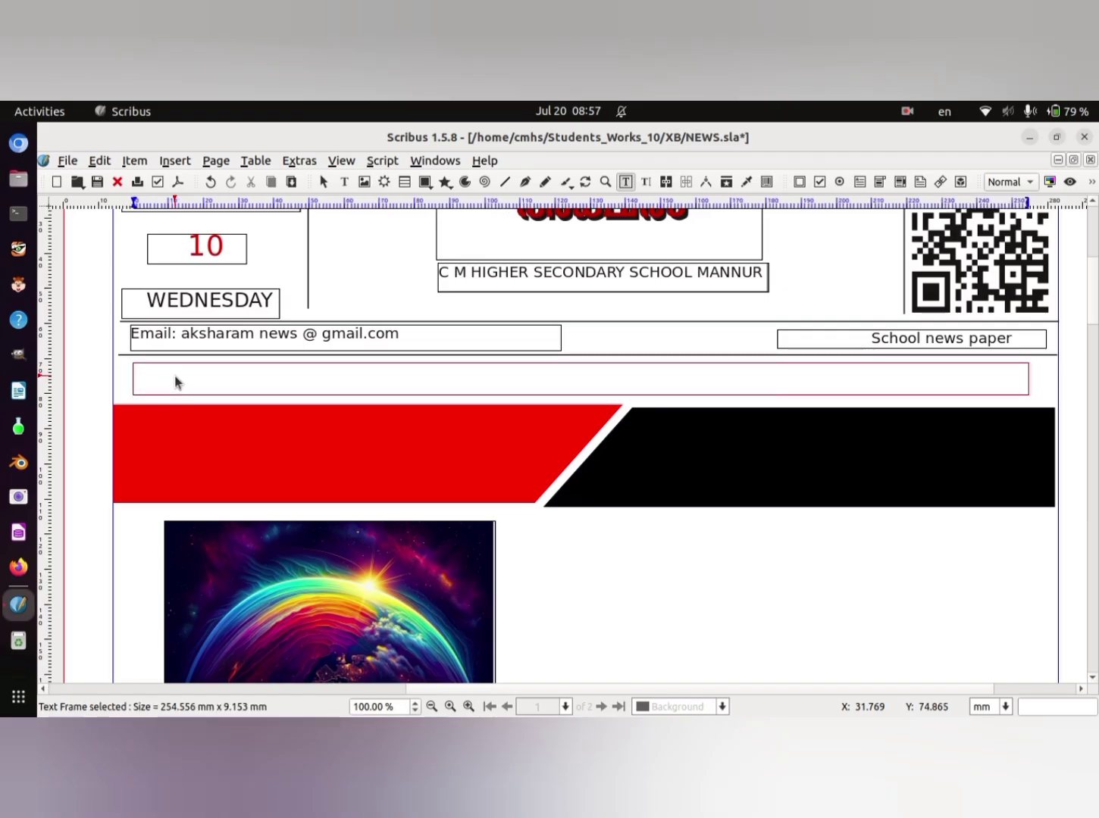
pyautogui.rightClick(175, 381)
pyautogui.moveTo(353, 558)
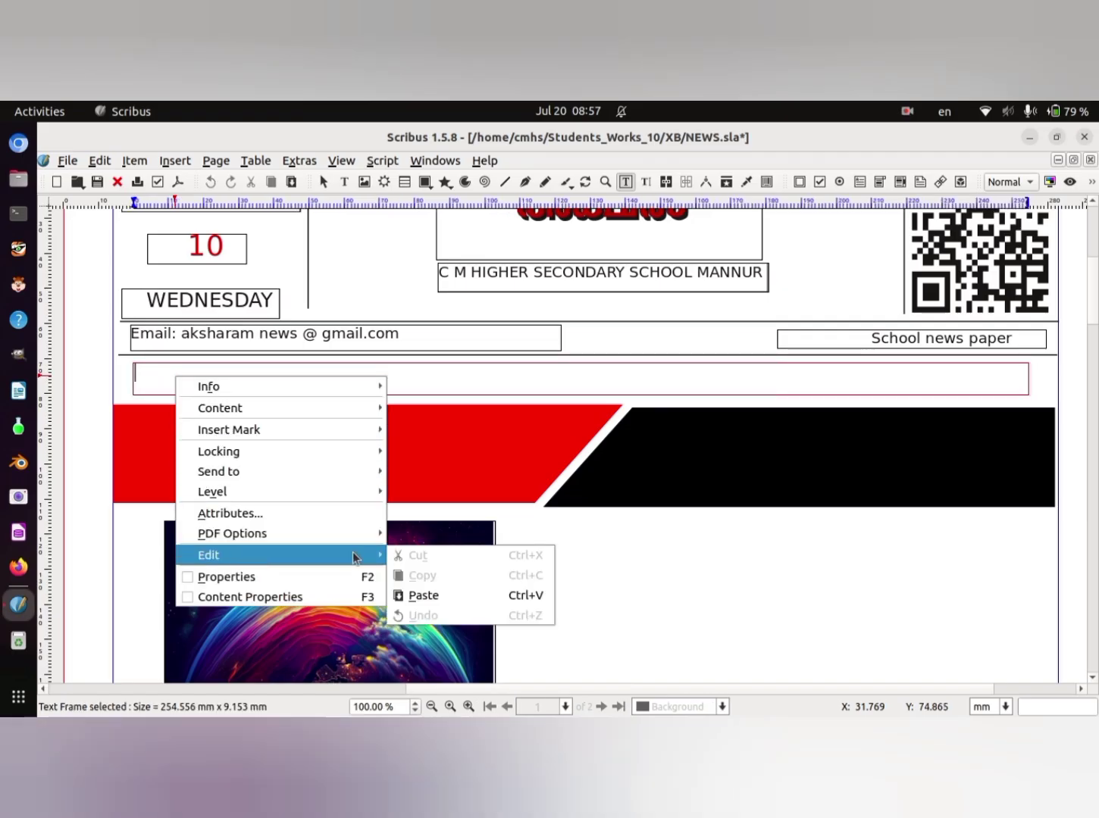
pyautogui.click(467, 595)
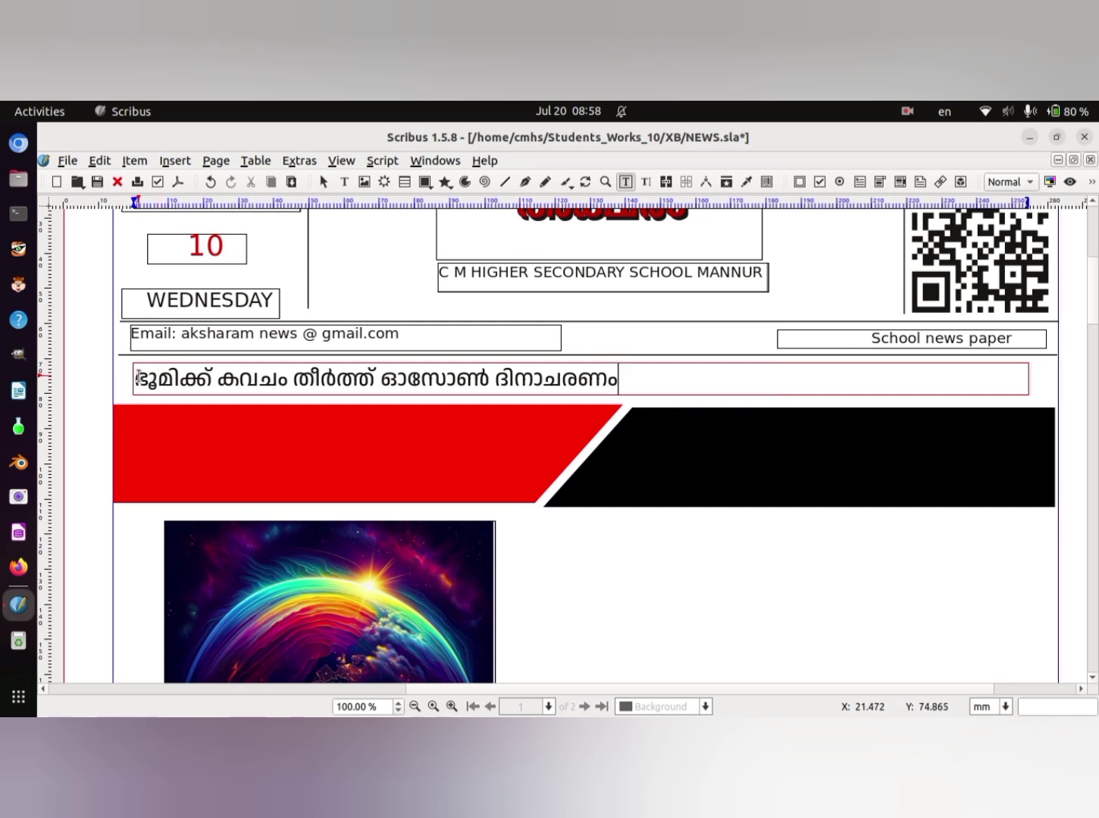
pyautogui.press('Escape')
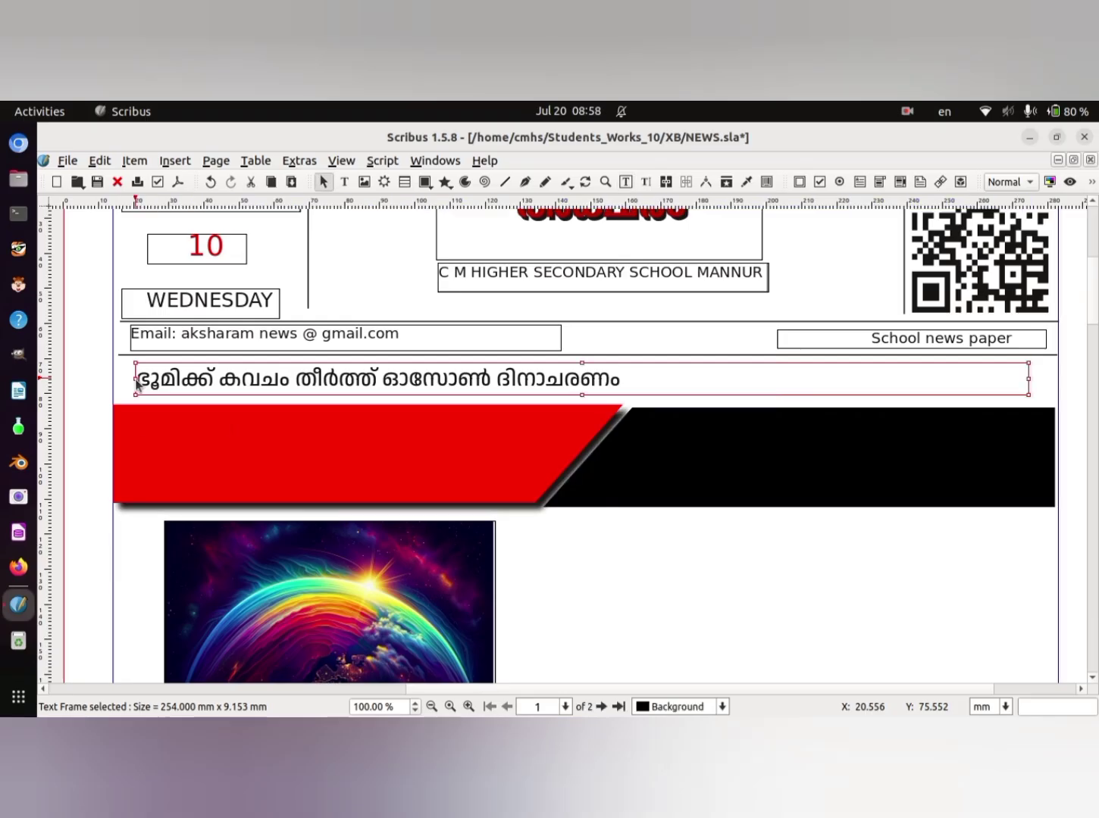
# - Centre the headline text above the red and black banner and set its font size to 20 pt
pyautogui.moveTo(137, 384); pyautogui.dragTo(633, 372)
pyautogui.doubleClick(141, 381)
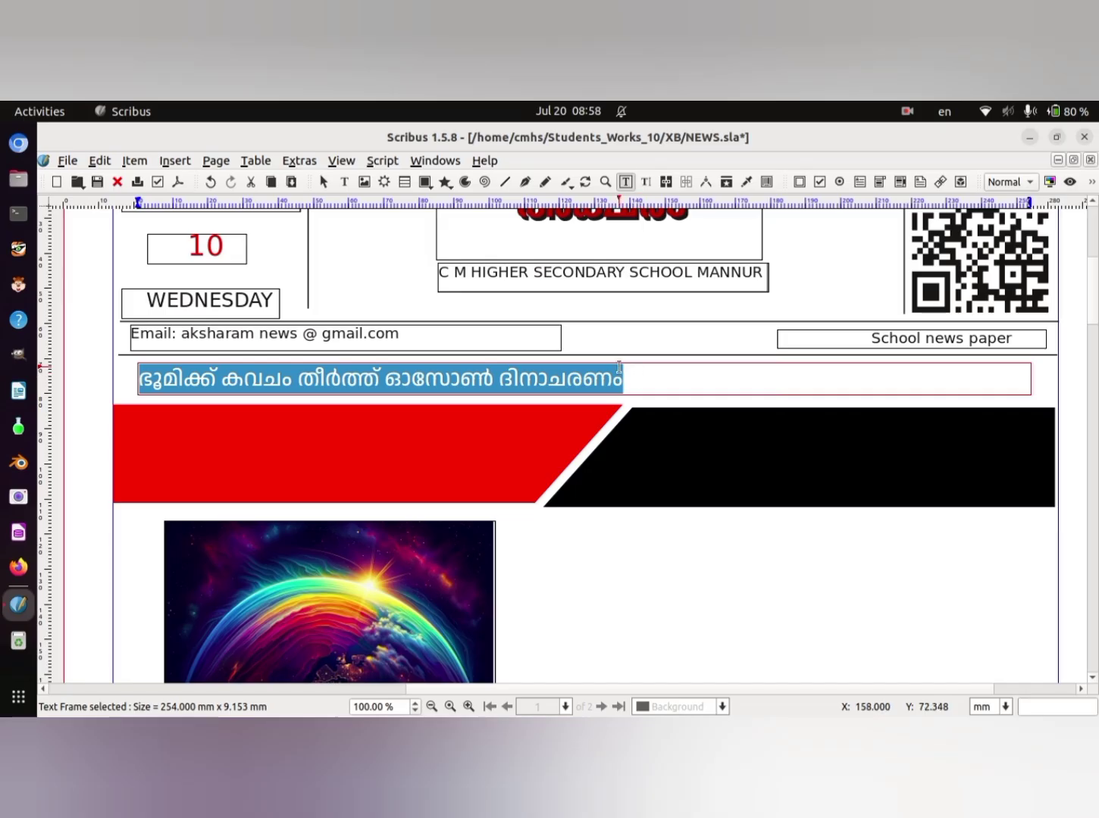
pyautogui.rightClick(660, 391)
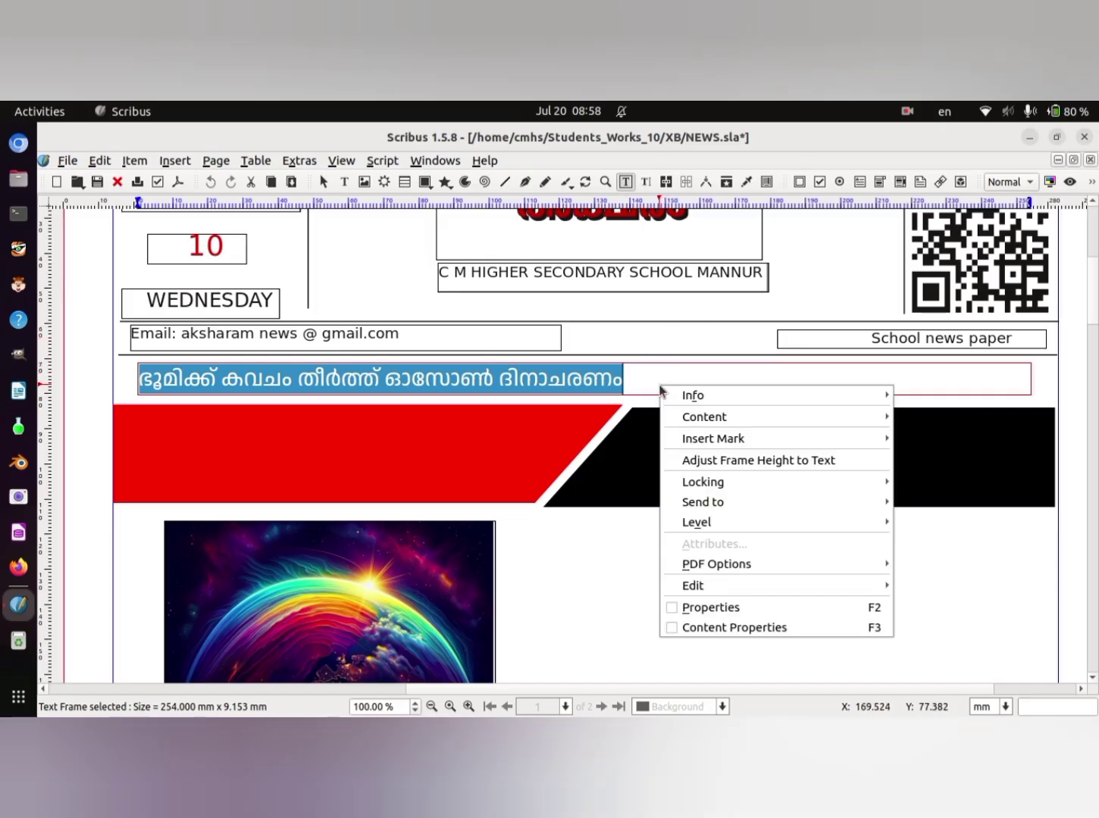
pyautogui.click(789, 628)
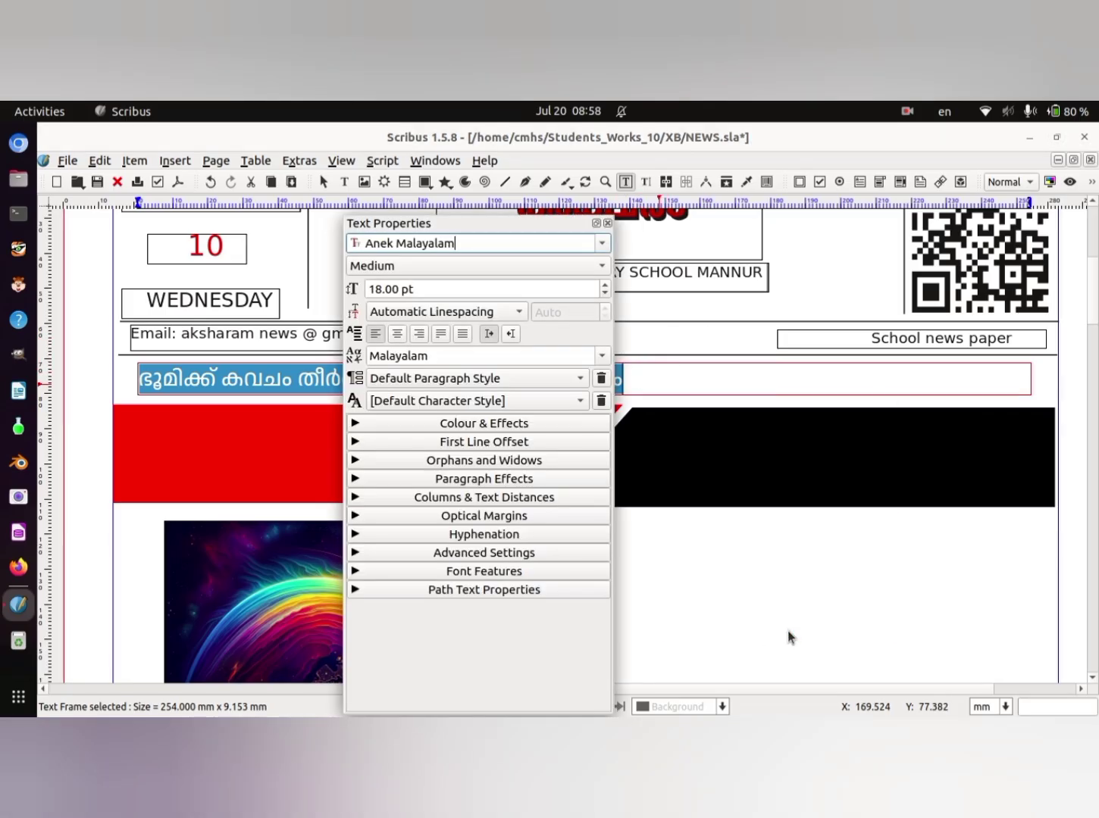
pyautogui.moveTo(525, 225); pyautogui.dragTo(804, 228)
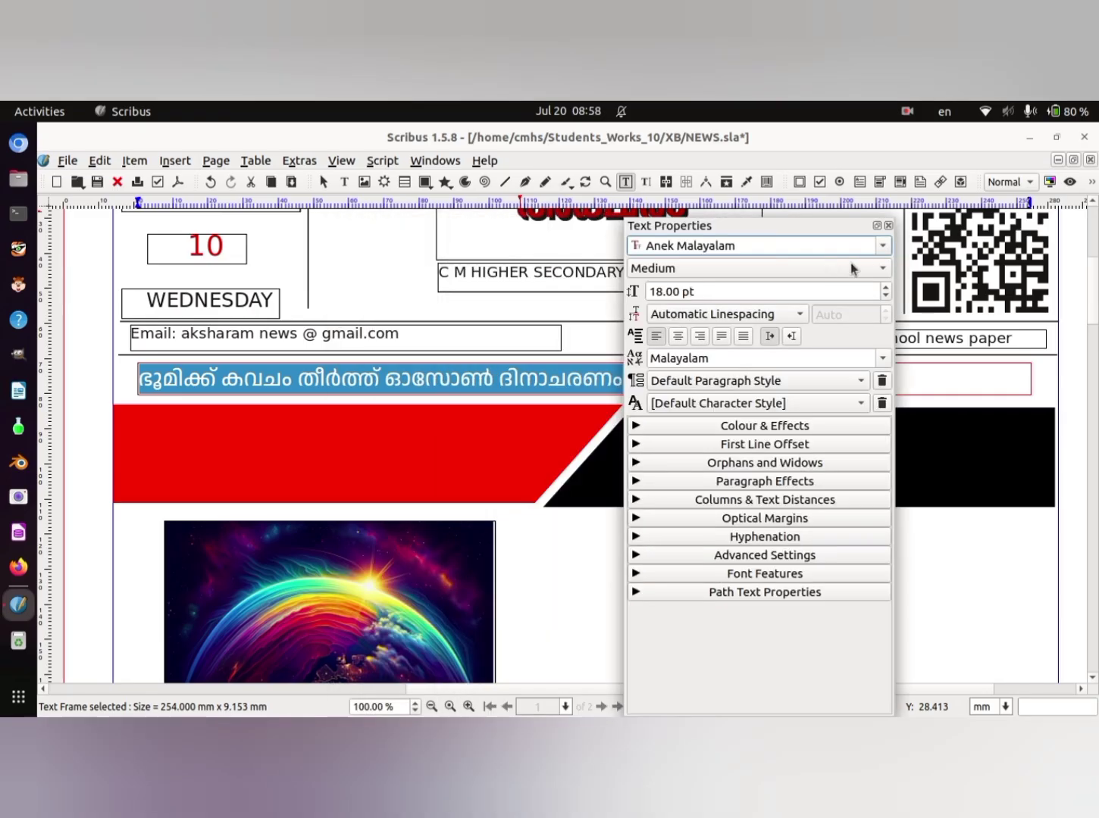
pyautogui.moveTo(851, 262); pyautogui.dragTo(899, 259)
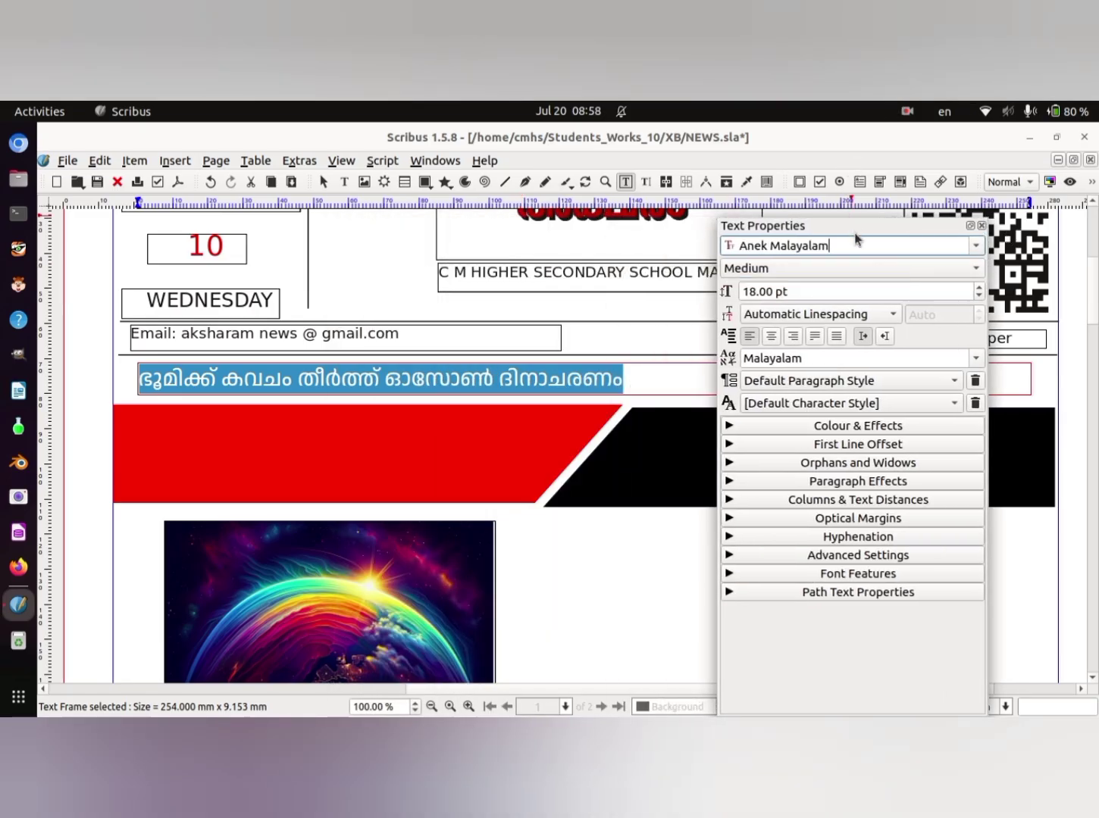
pyautogui.moveTo(858, 229); pyautogui.dragTo(972, 223)
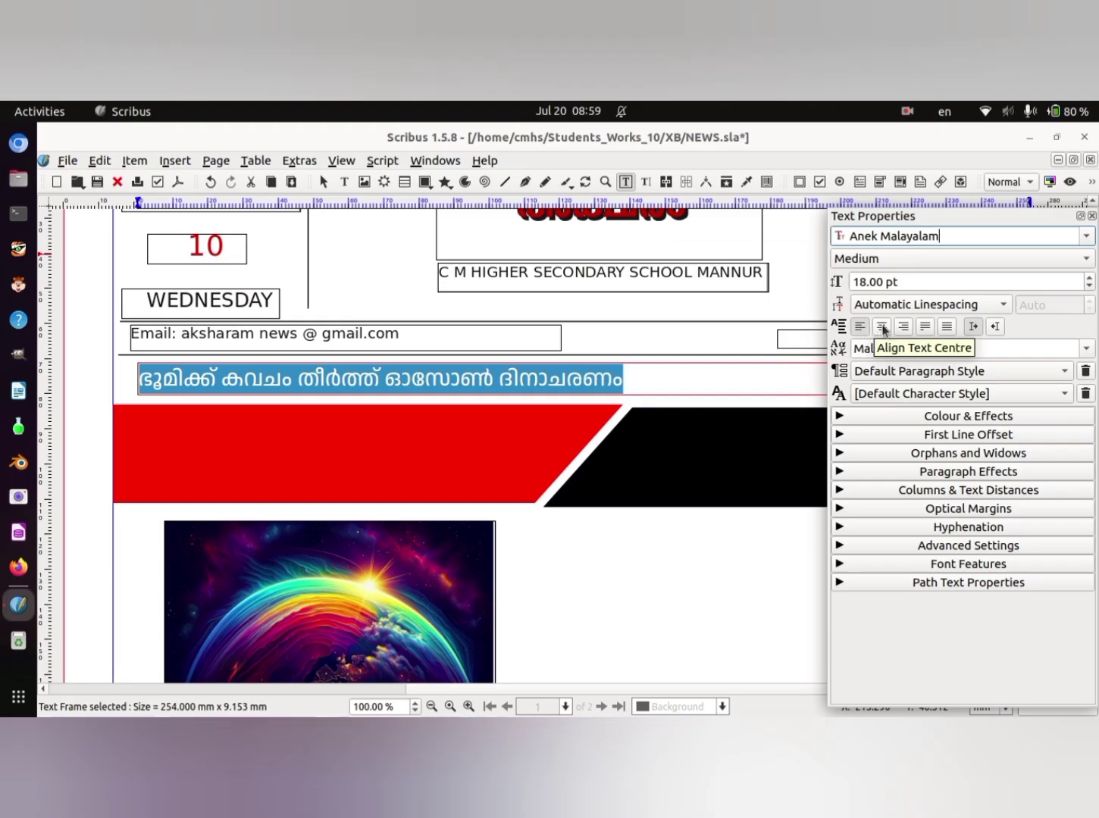
pyautogui.click(883, 327)
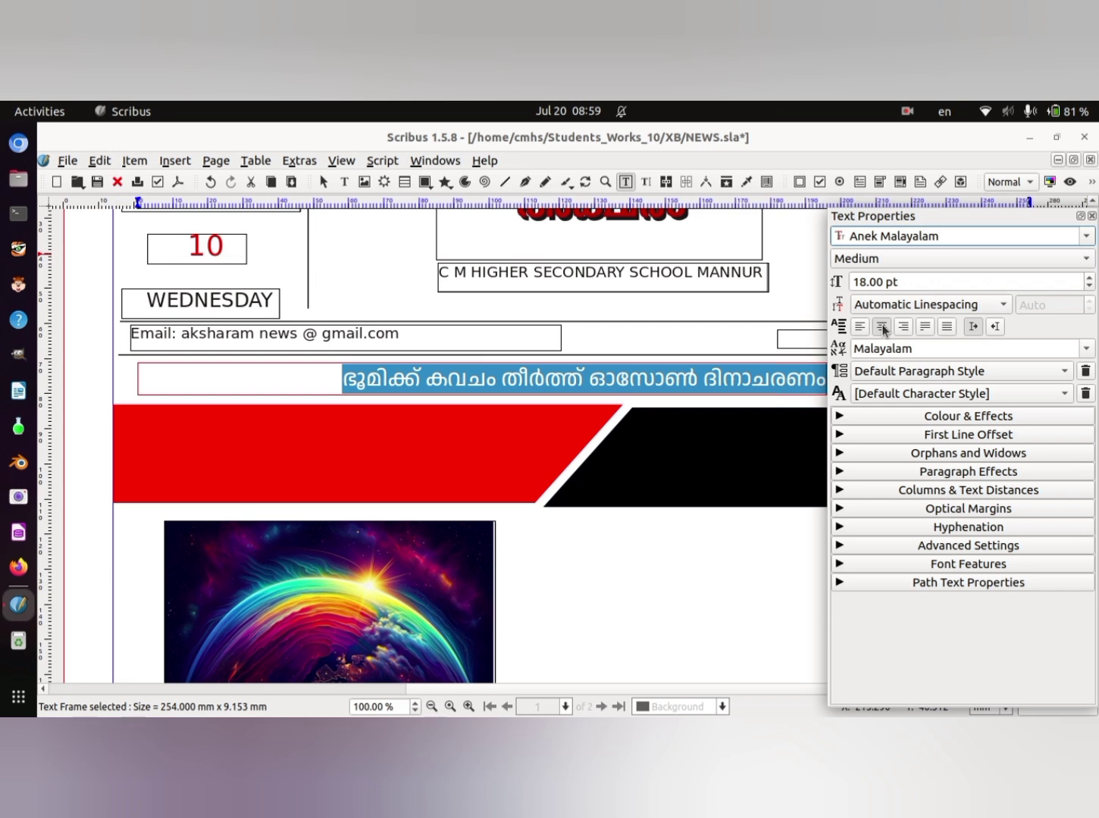
pyautogui.click(1091, 277)
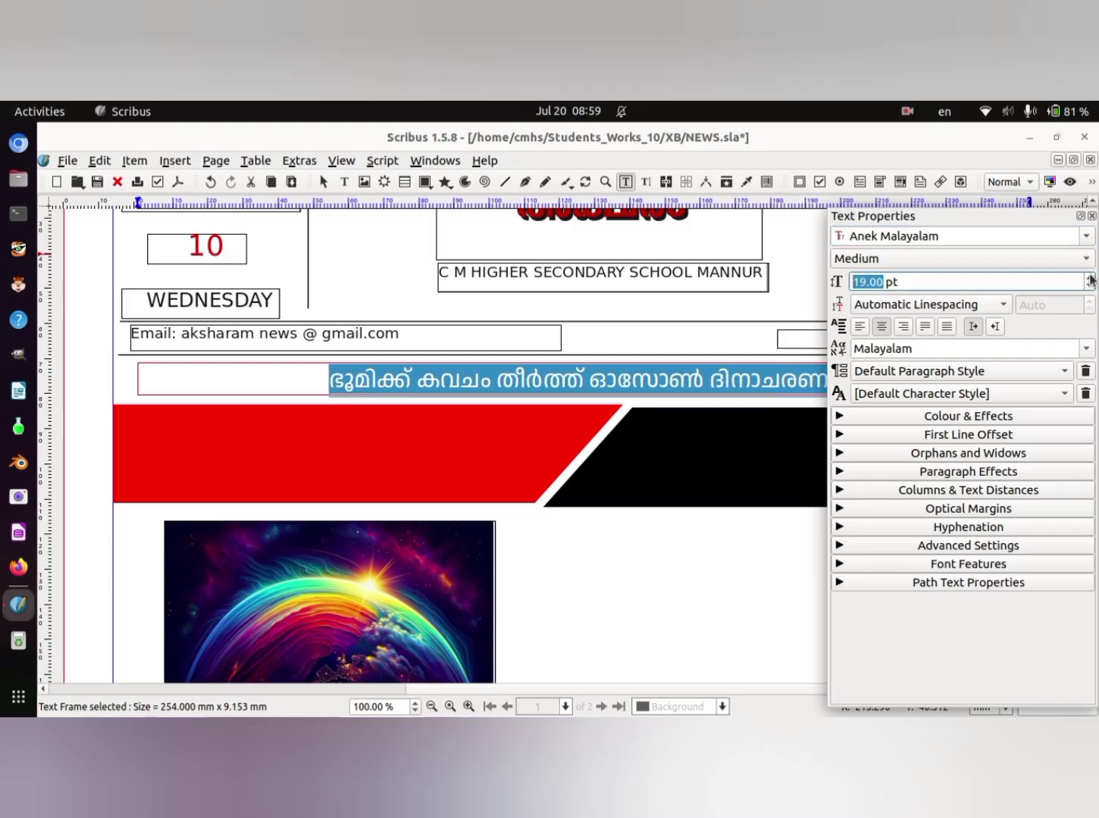
pyautogui.click(1091, 279)
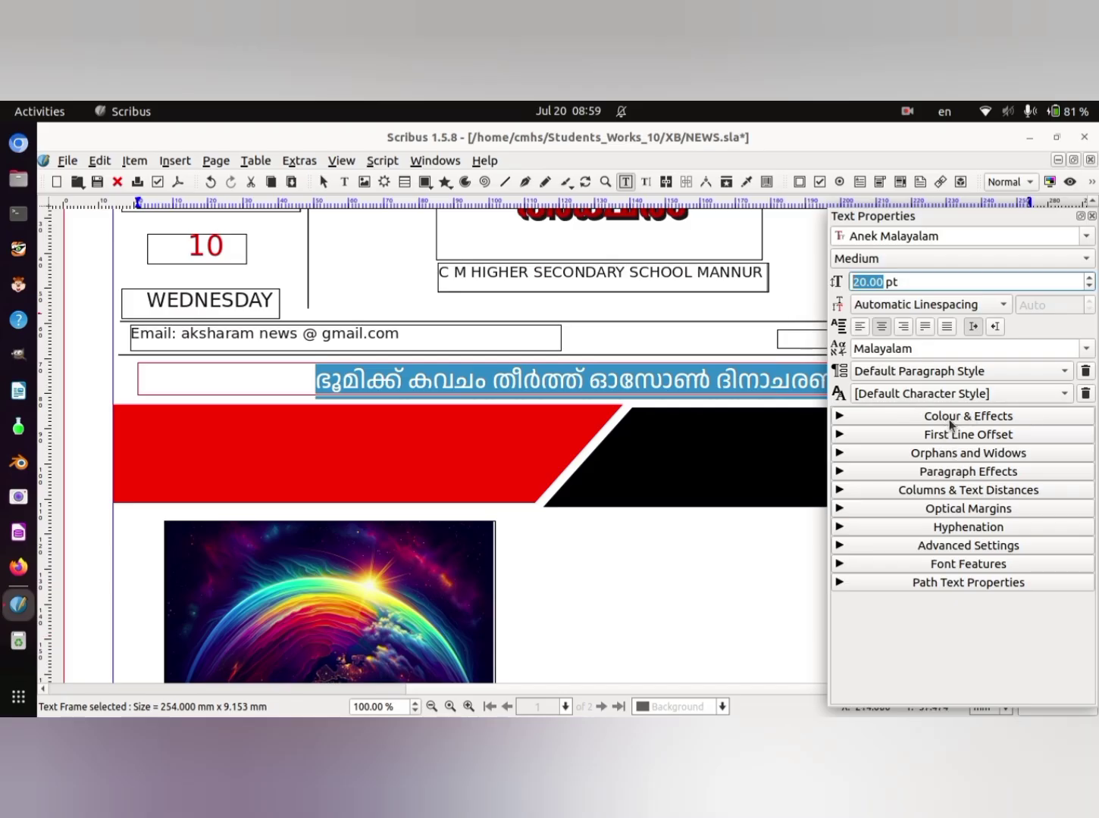
# - Set the text colour of the headline above the banner to blue5
pyautogui.click(839, 417)
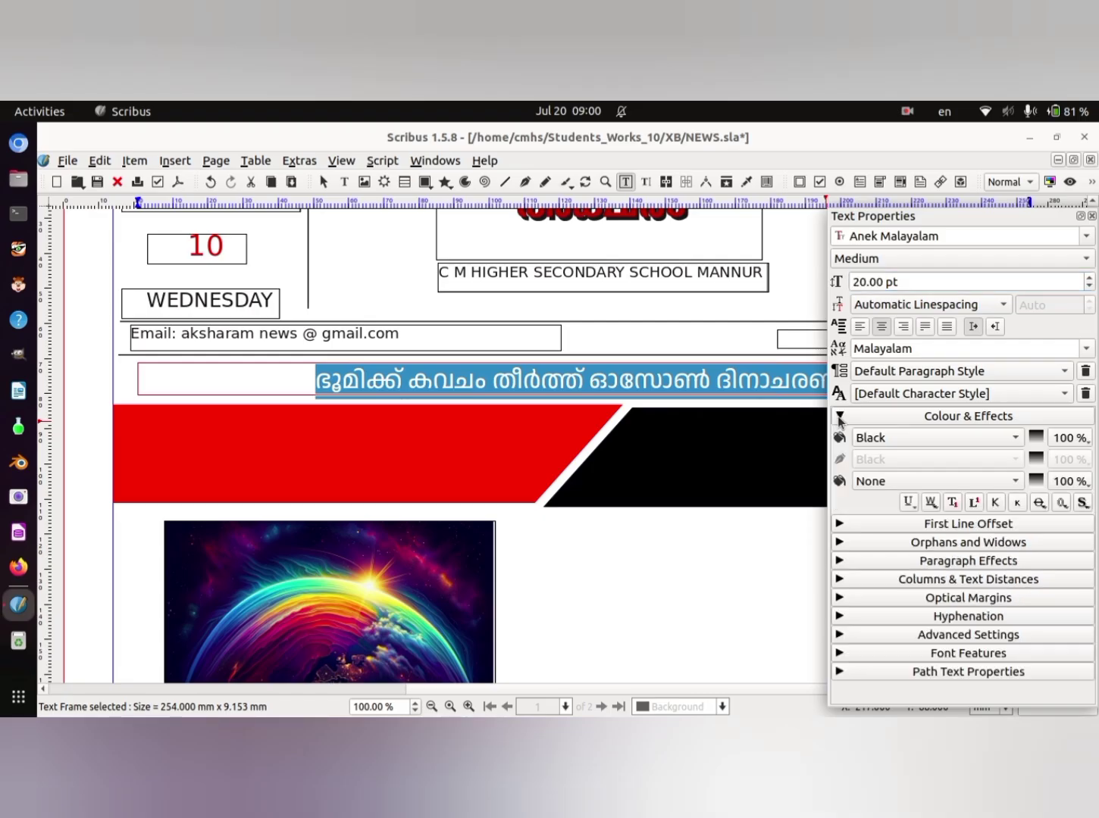
pyautogui.click(1015, 438)
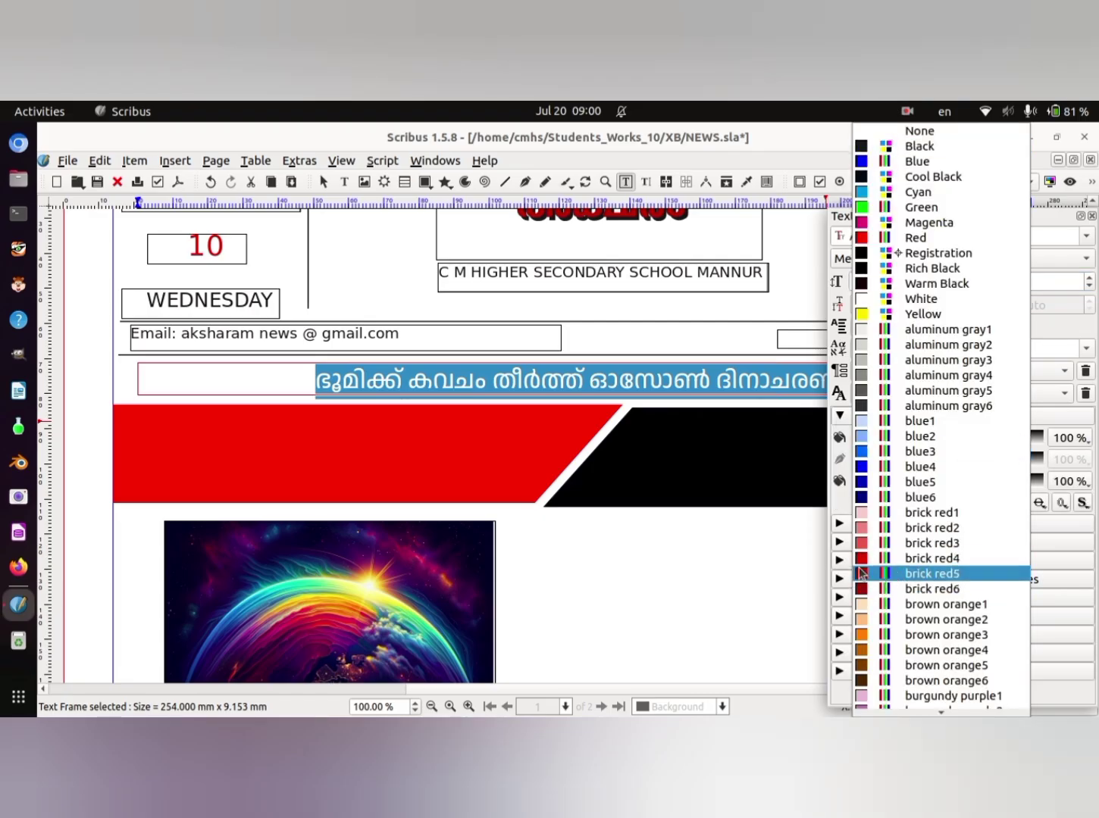
pyautogui.click(862, 483)
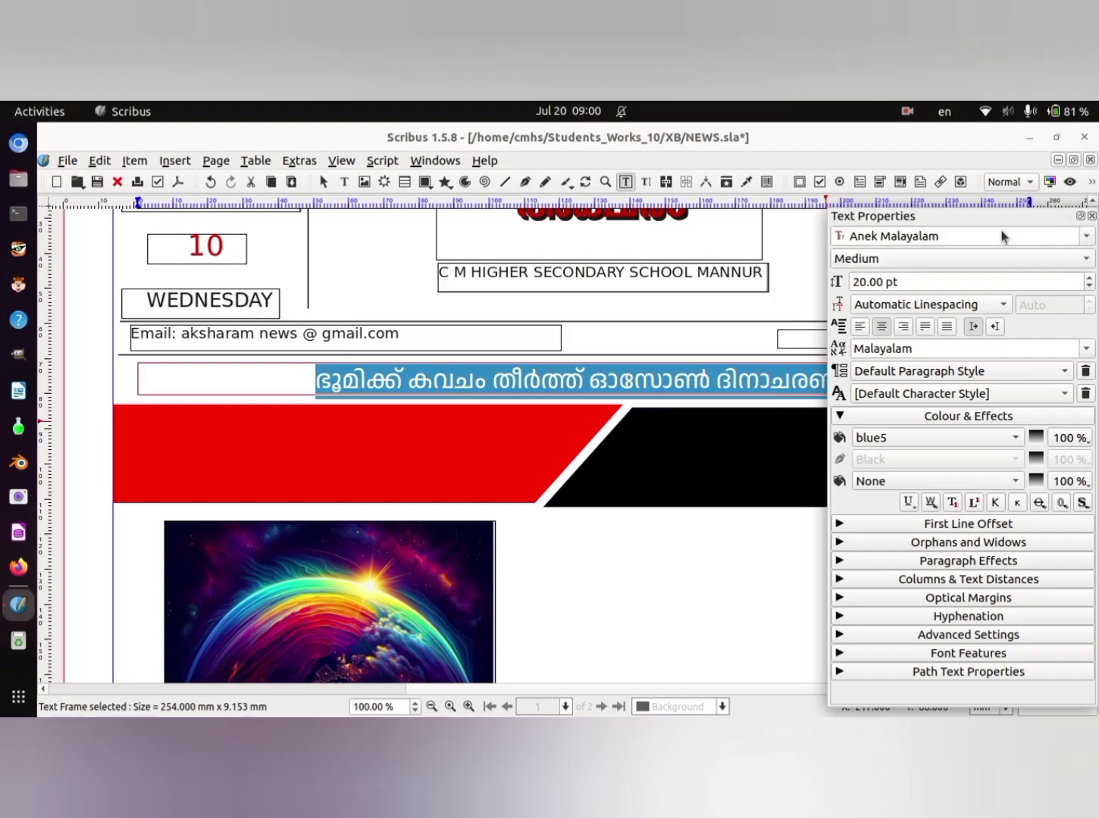
pyautogui.moveTo(1004, 219); pyautogui.dragTo(203, 402)
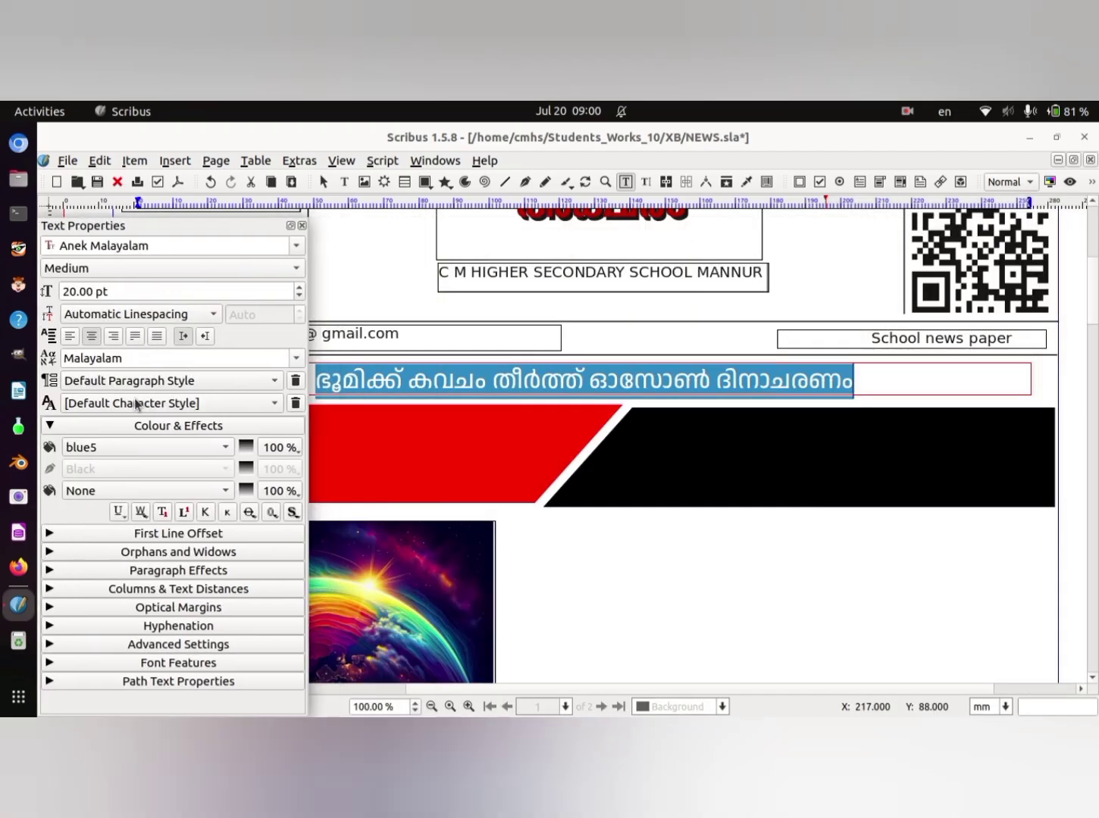
pyautogui.click(694, 606)
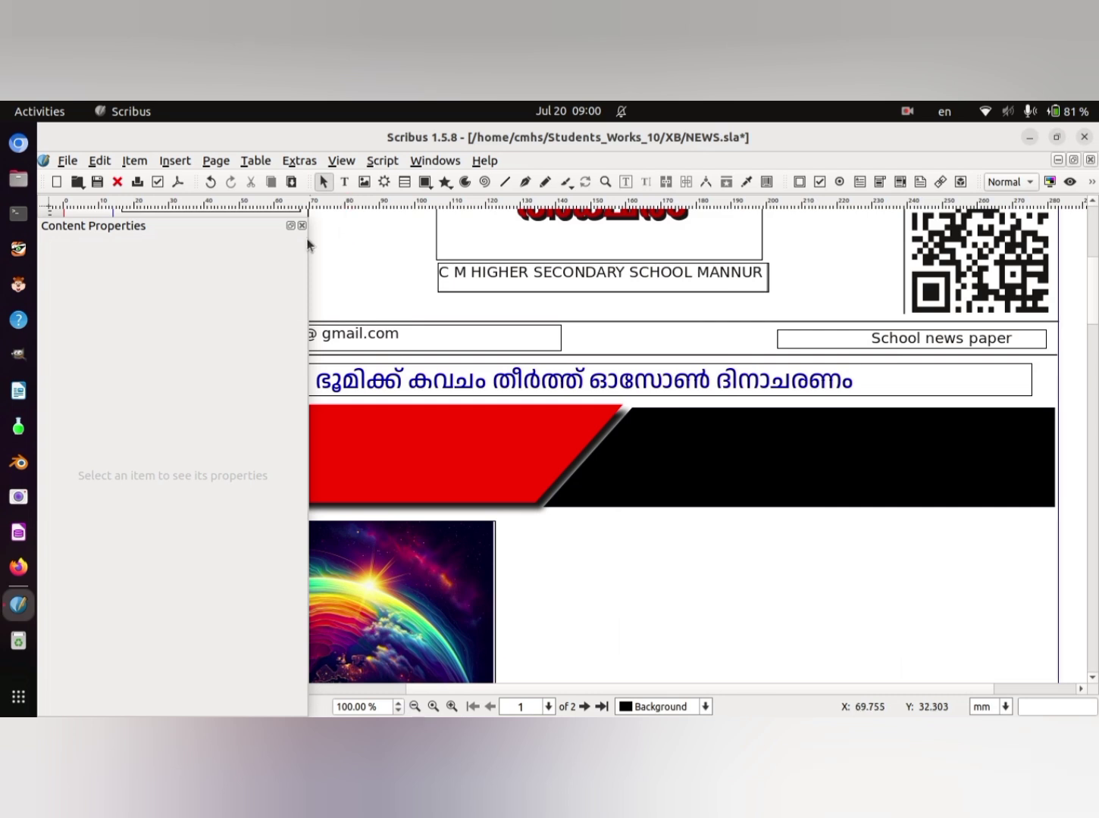
pyautogui.click(579, 387)
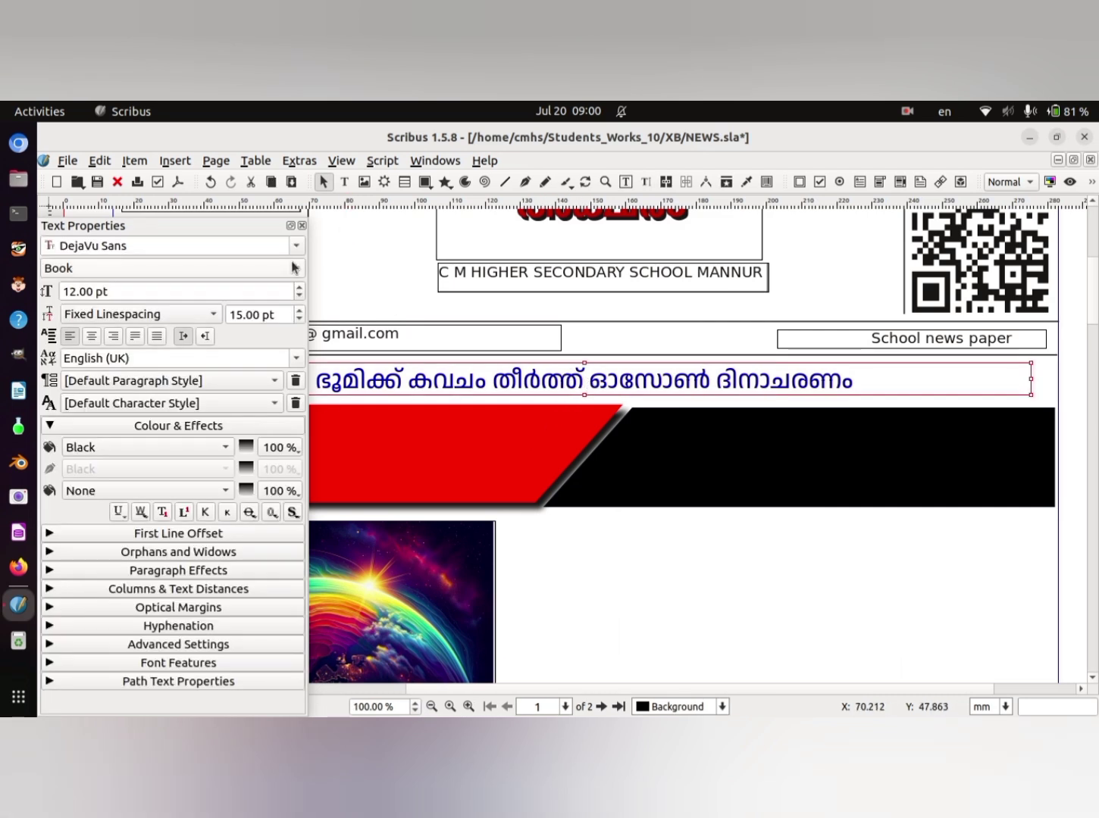
# - Set the font size of the three-line heading at the start of the article's first column to 15 pt
pyautogui.click(302, 225)
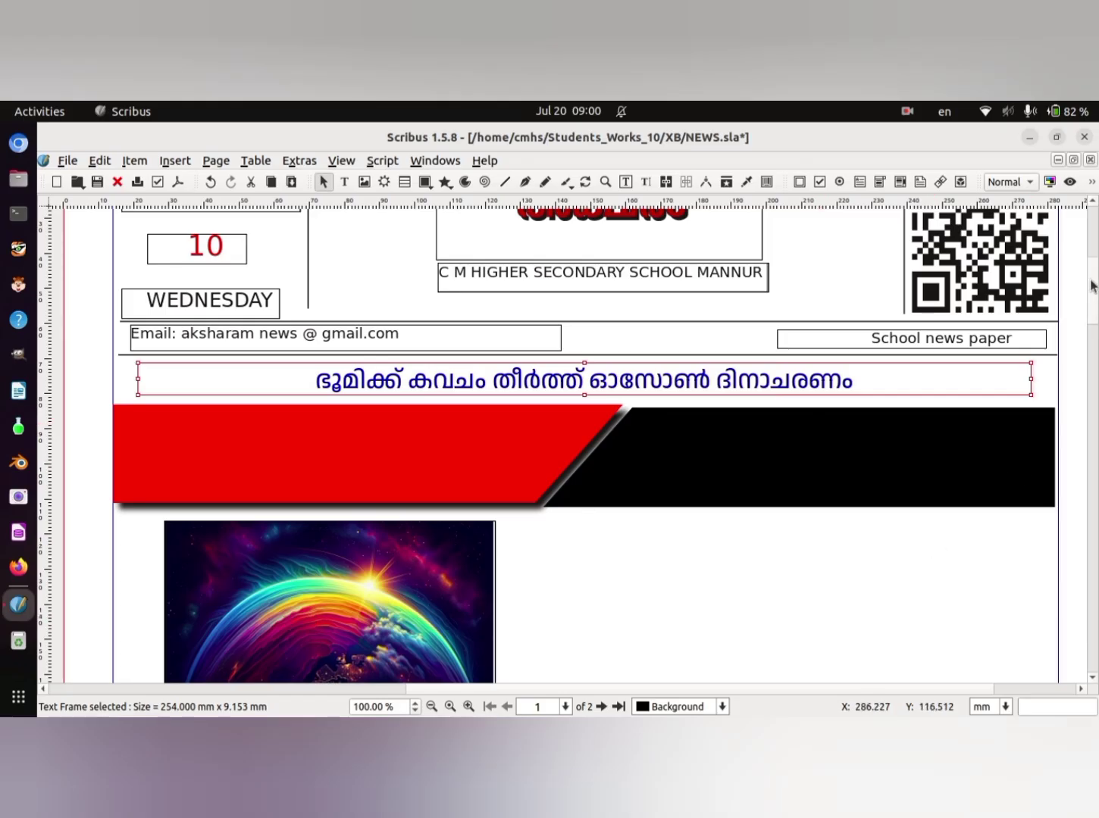
pyautogui.moveTo(1091, 286); pyautogui.dragTo(1094, 345)
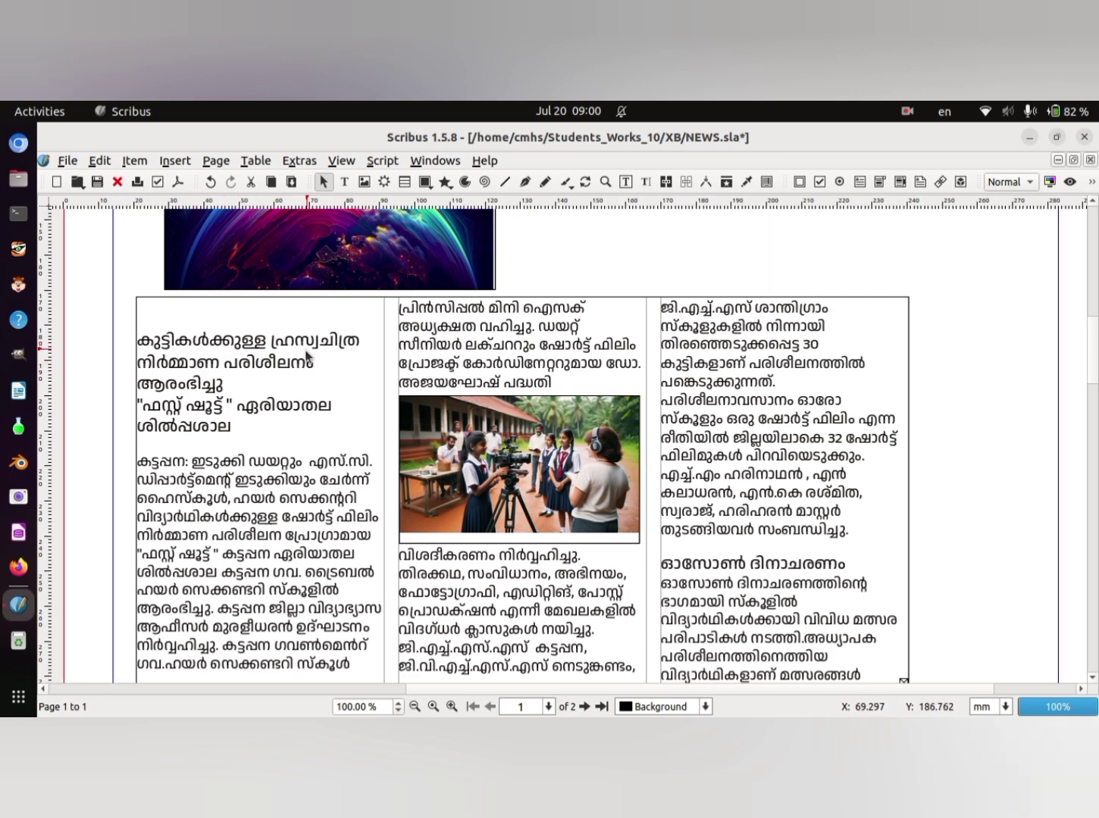
pyautogui.doubleClick(144, 343)
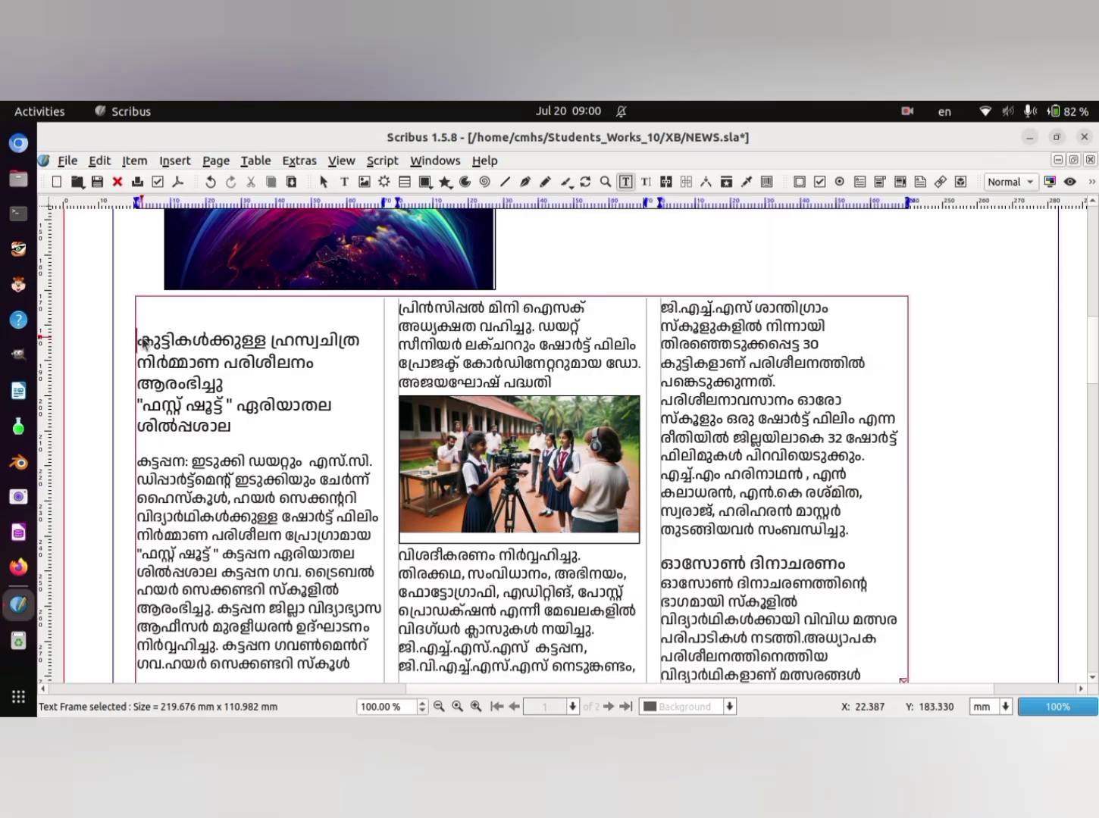
pyautogui.moveTo(139, 342); pyautogui.dragTo(251, 379)
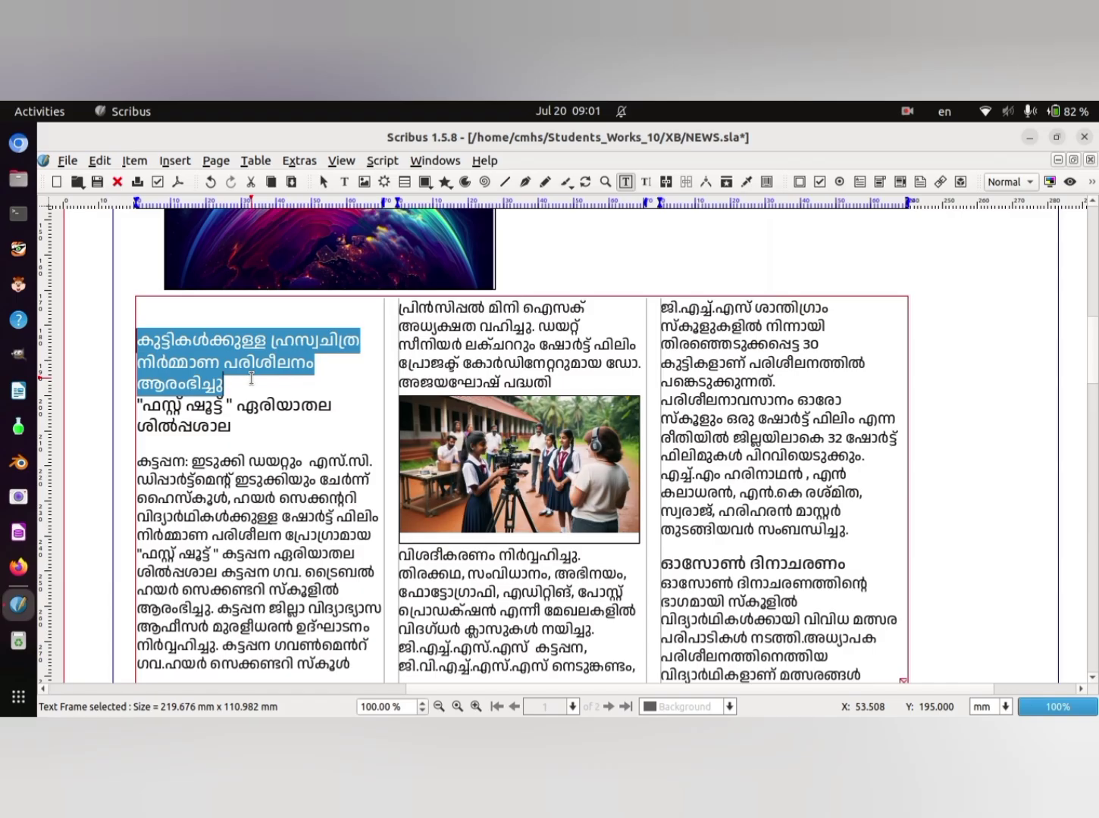
pyautogui.rightClick(272, 358)
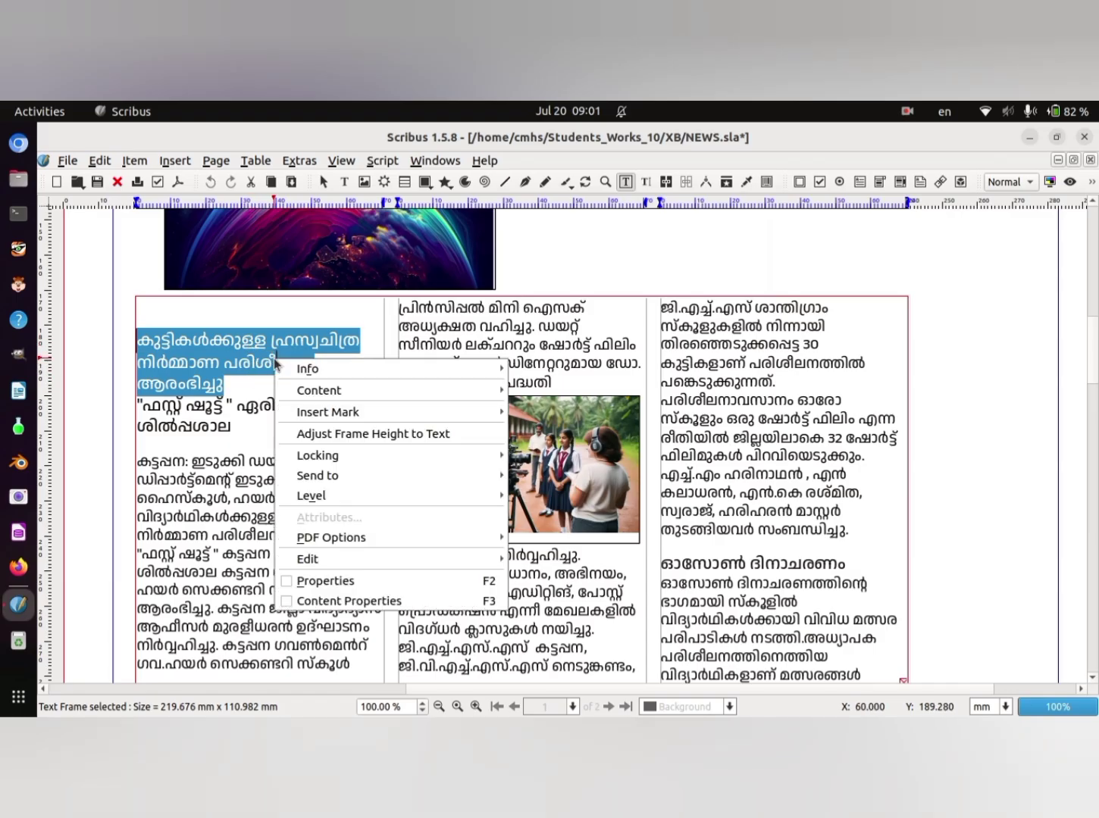
pyautogui.click(438, 604)
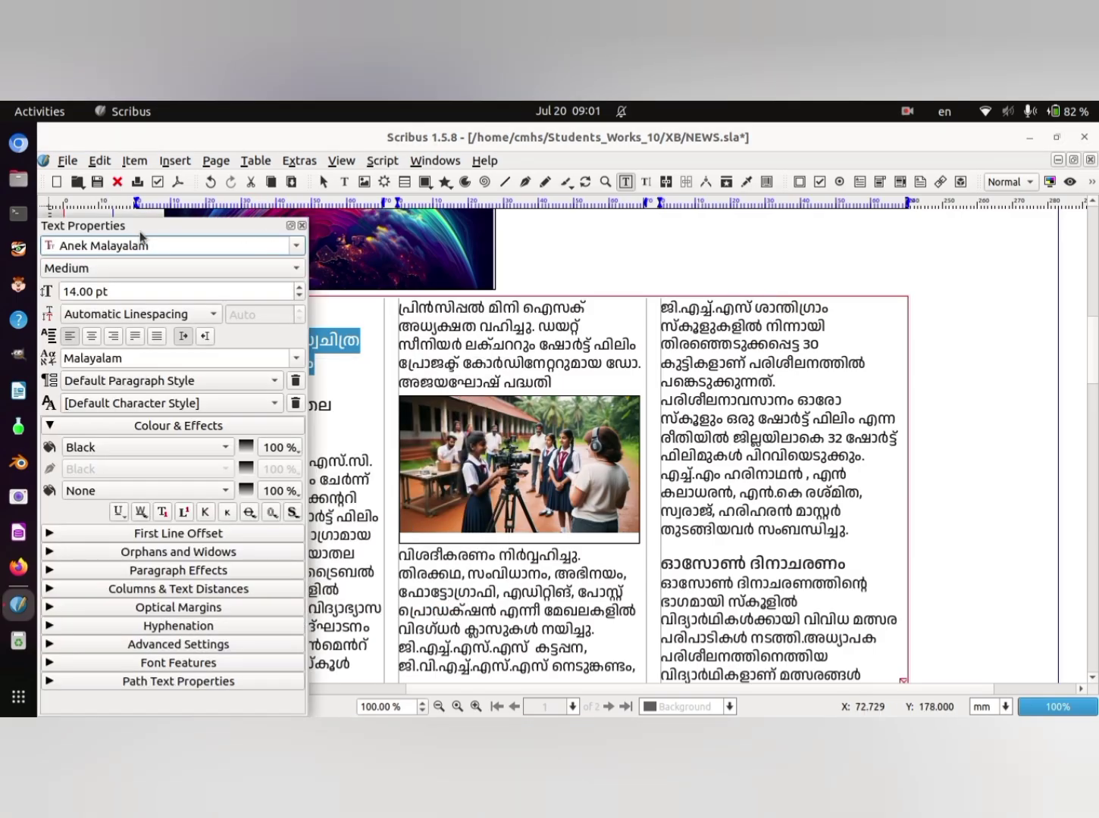
pyautogui.moveTo(141, 235); pyautogui.dragTo(909, 239)
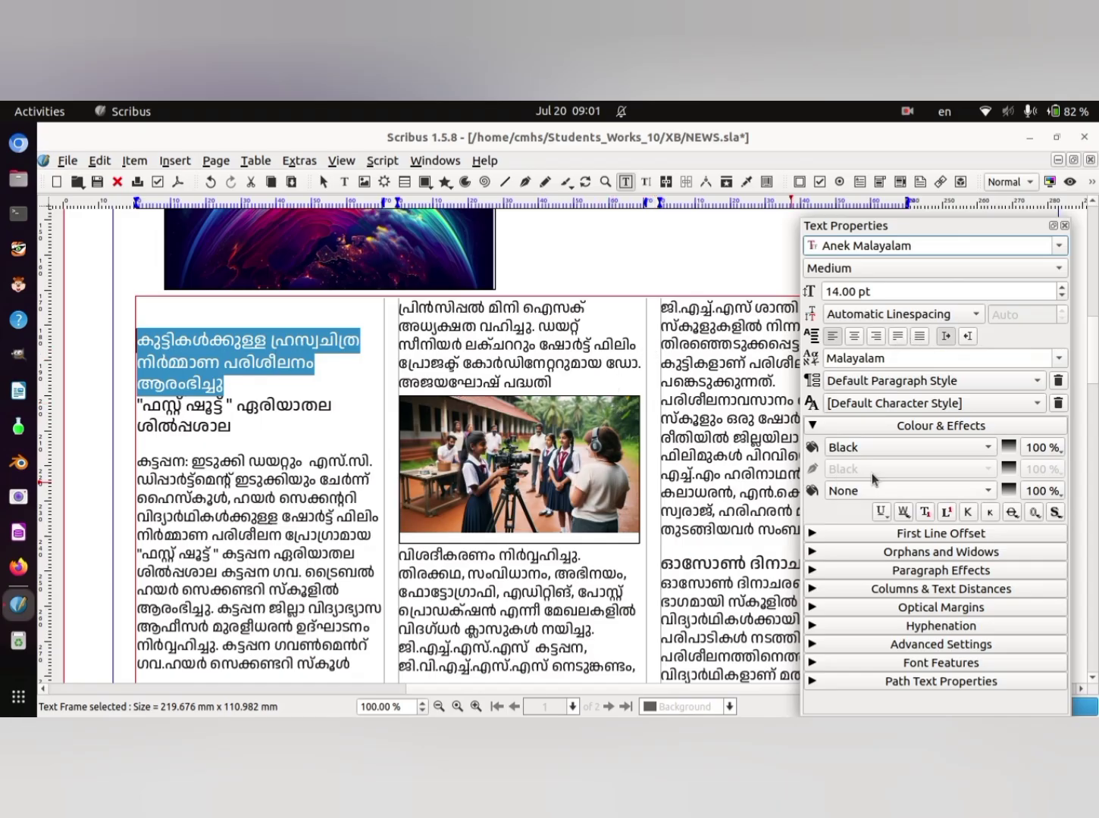
pyautogui.click(1063, 288)
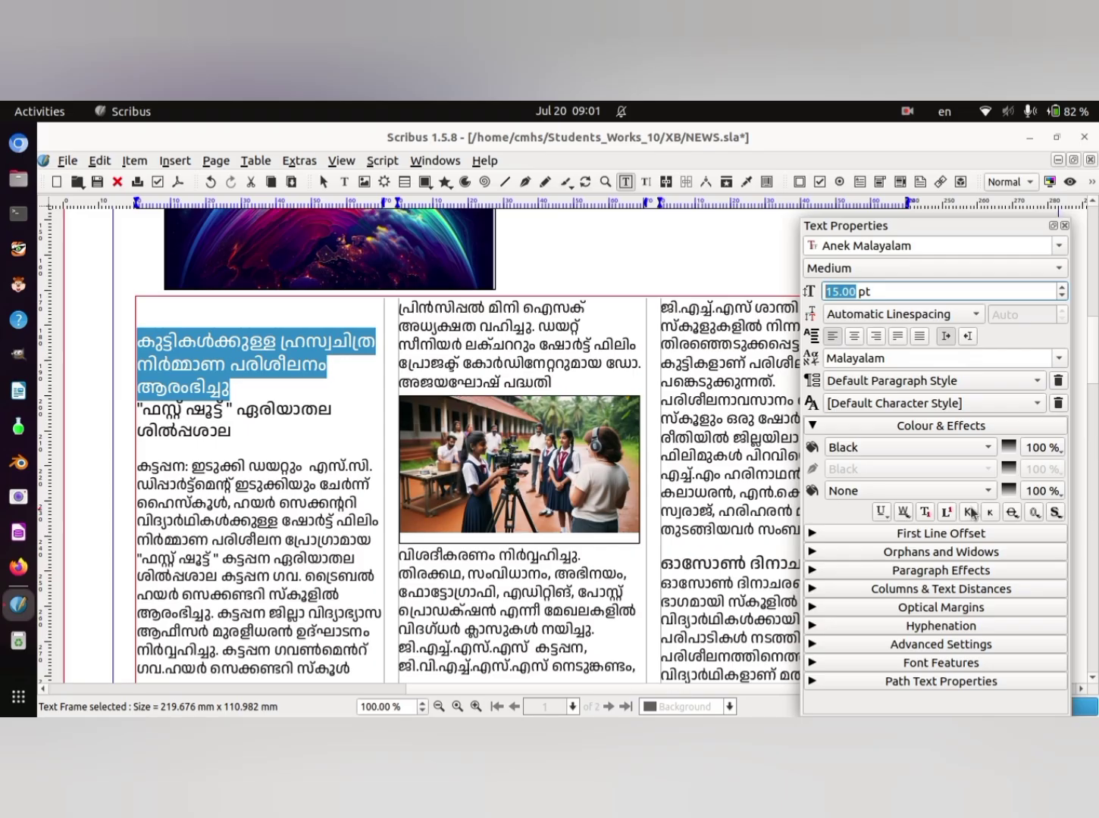
# - Set the text colour of the first column's three-line heading to aluminum gray5
pyautogui.click(989, 448)
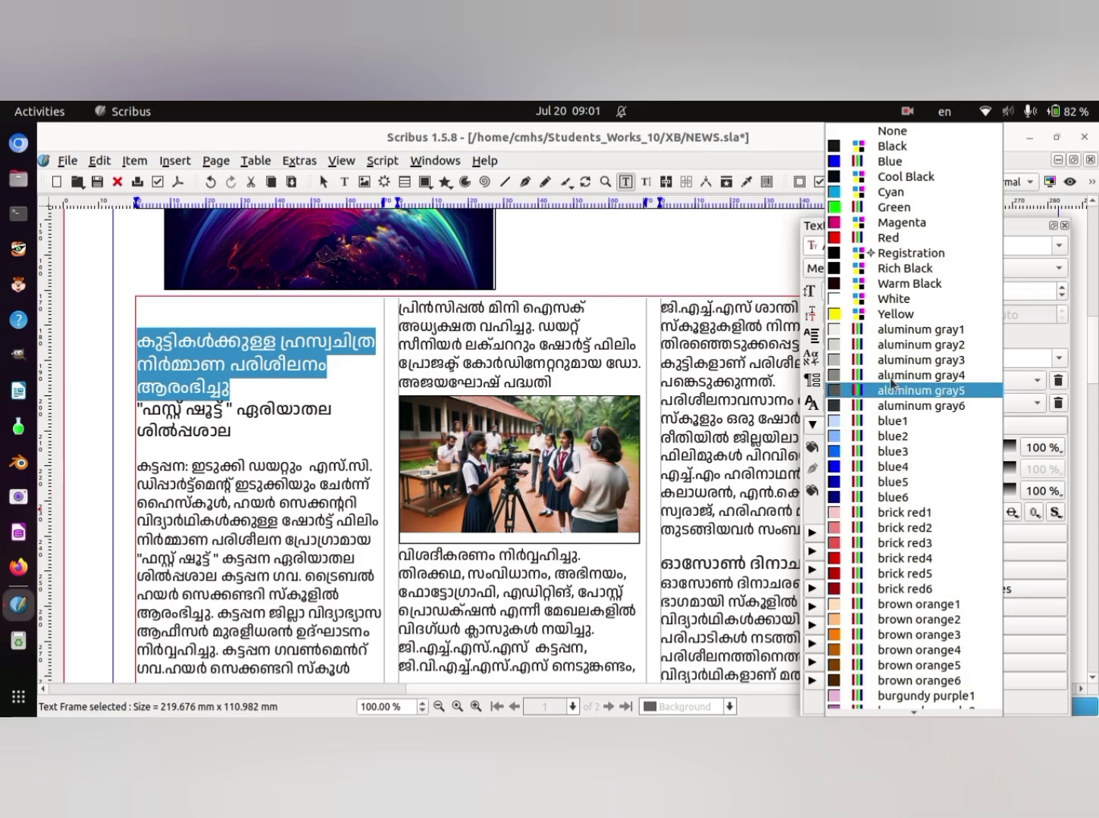
pyautogui.click(836, 393)
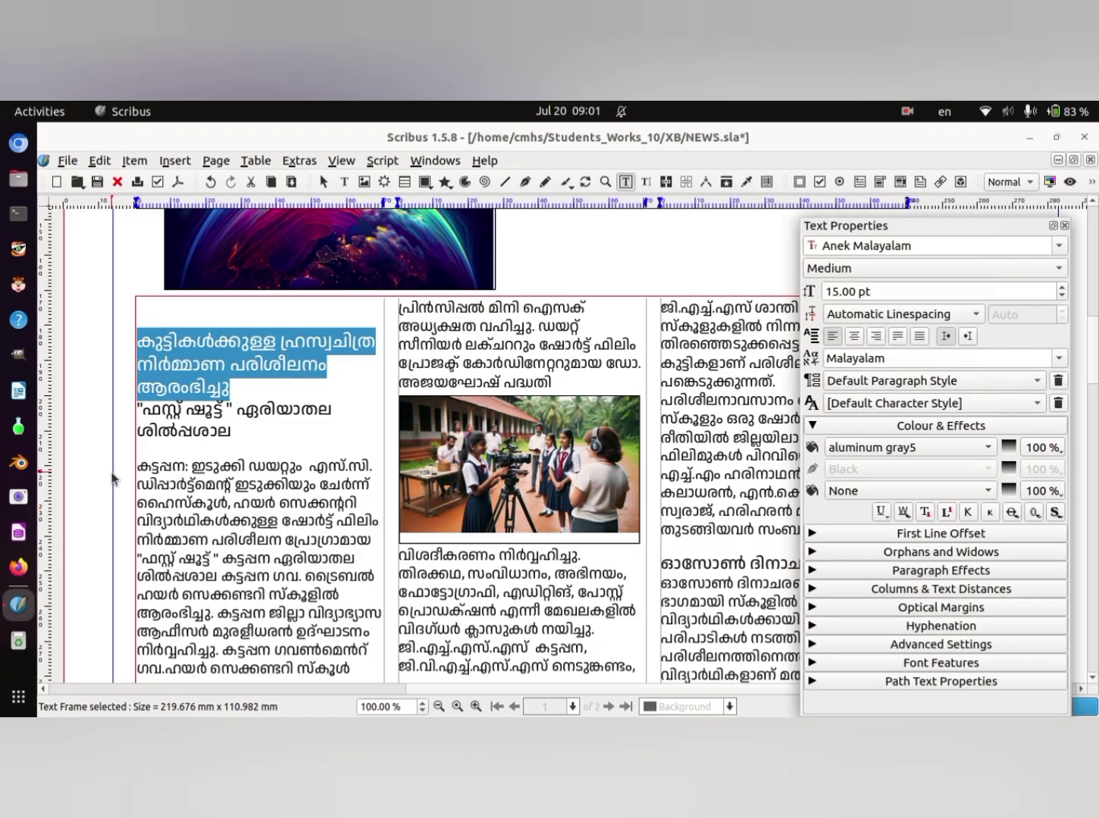
pyautogui.click(344, 402)
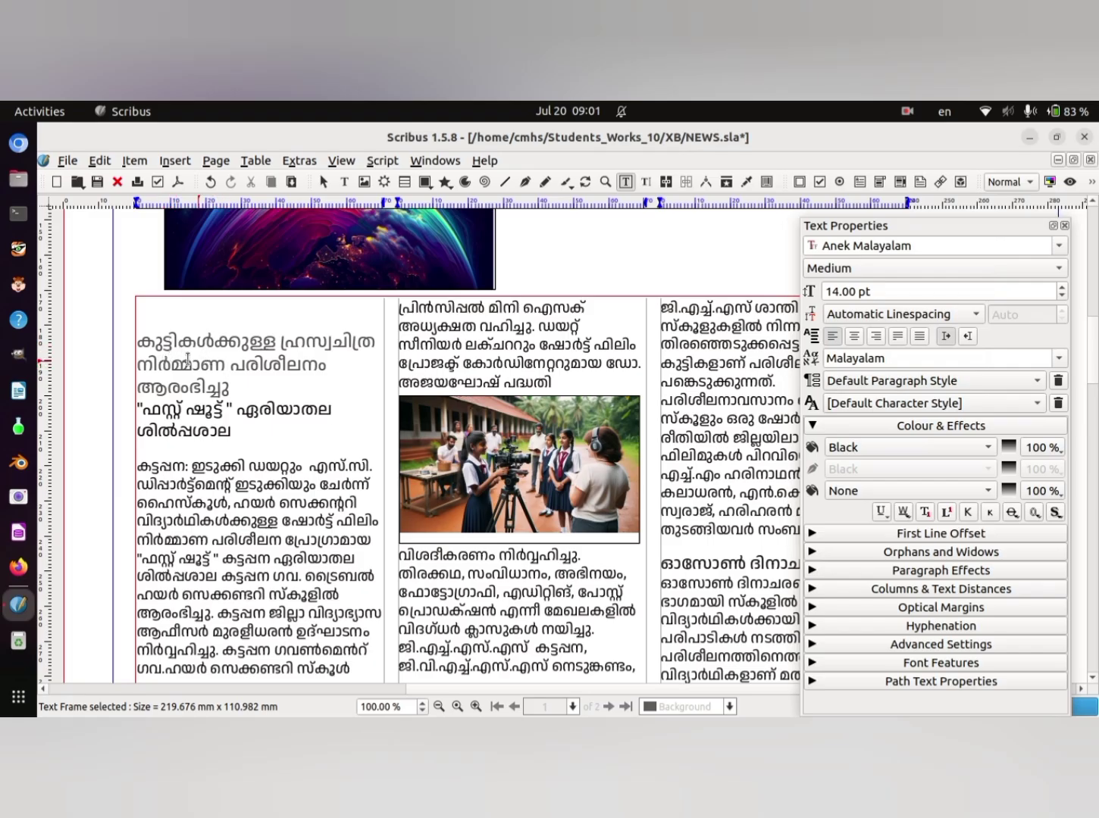
# - Set the text colour of the first column's three-line heading to blue6
pyautogui.click(154, 341)
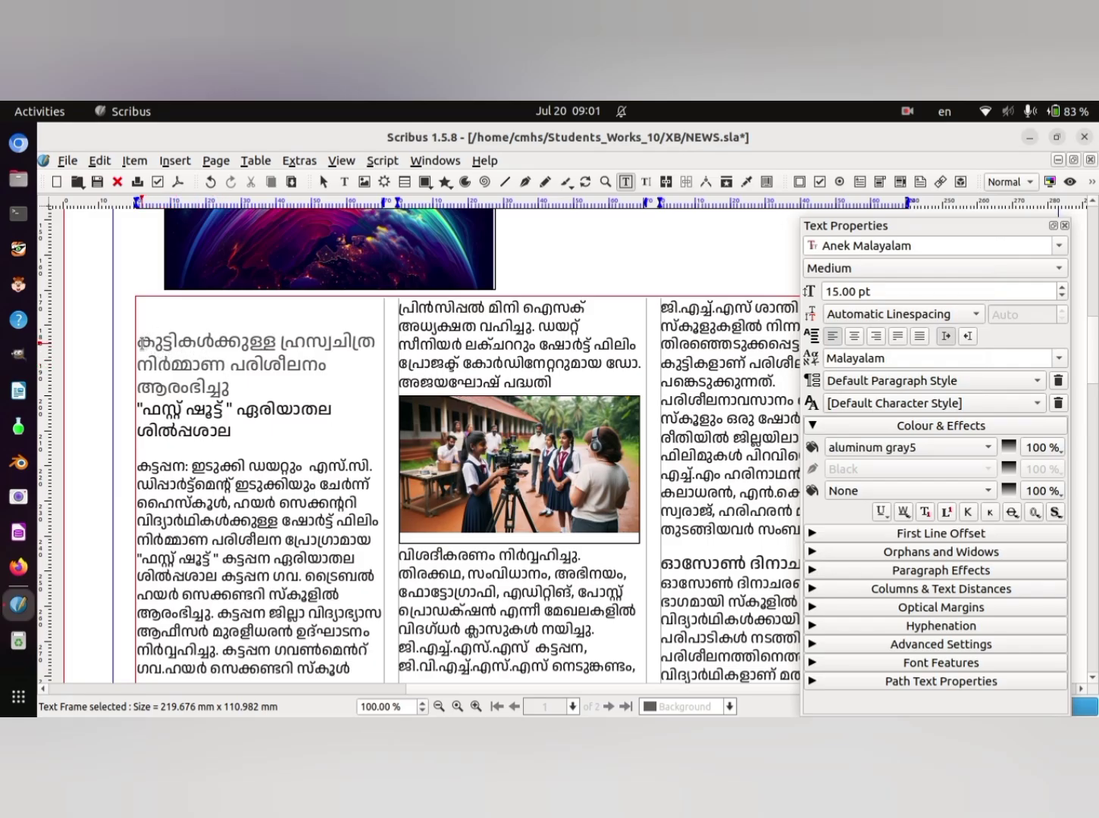
pyautogui.moveTo(139, 342); pyautogui.dragTo(307, 387)
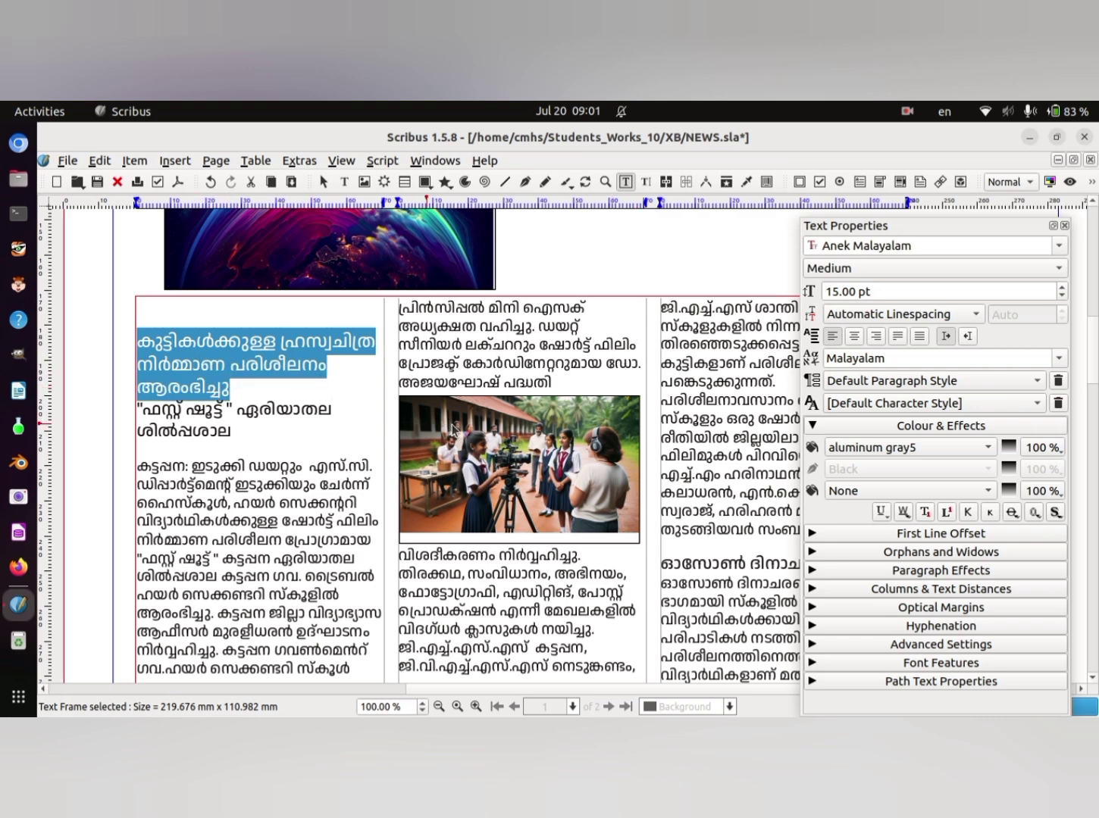
pyautogui.click(989, 450)
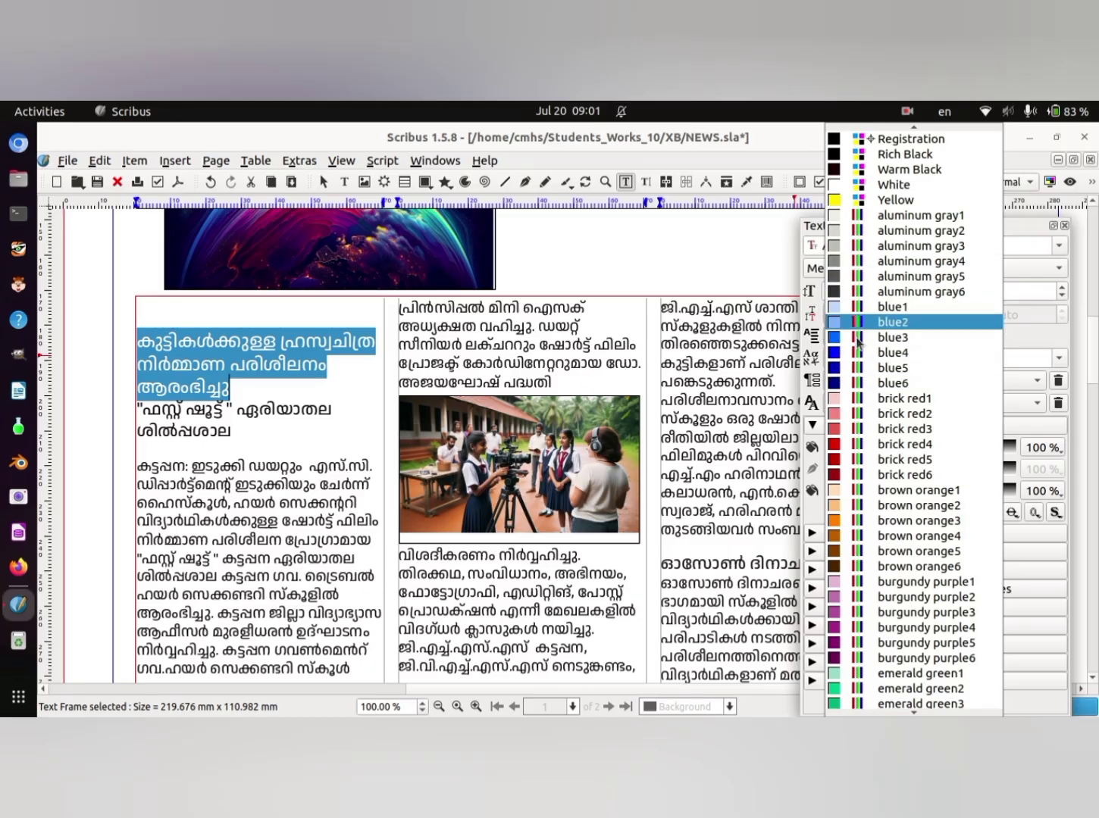
pyautogui.click(833, 385)
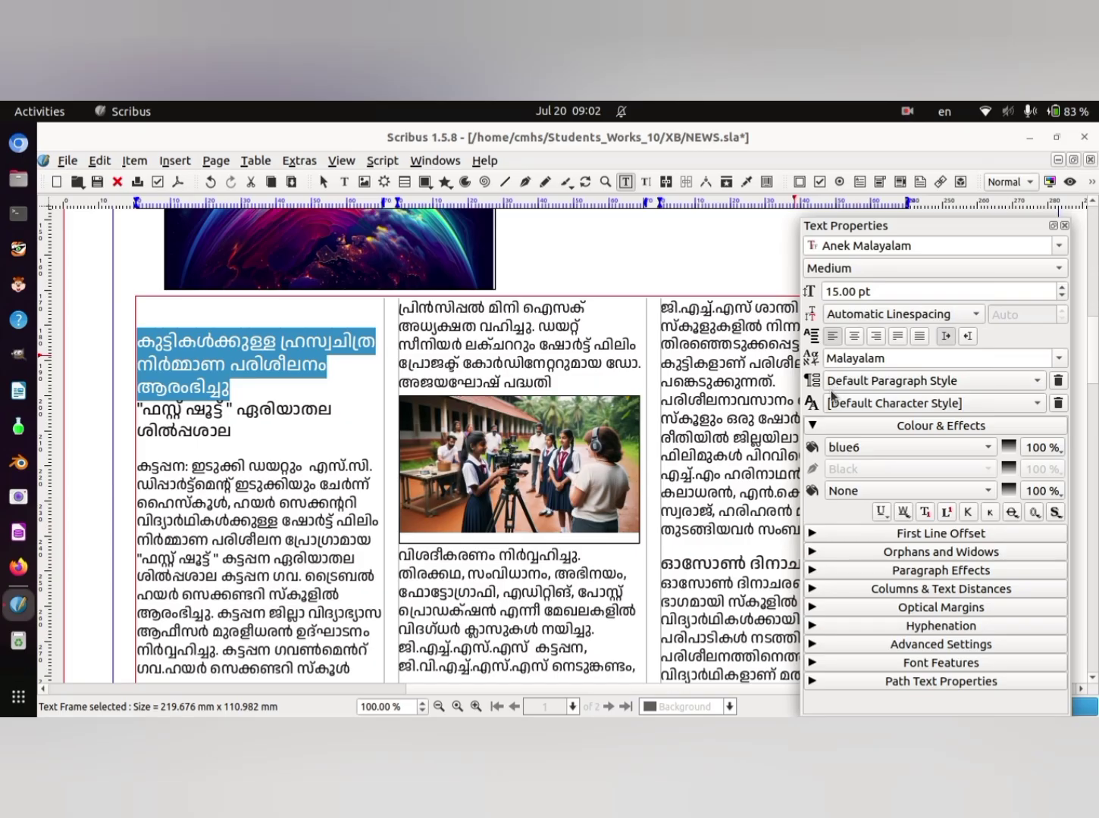
pyautogui.click(366, 403)
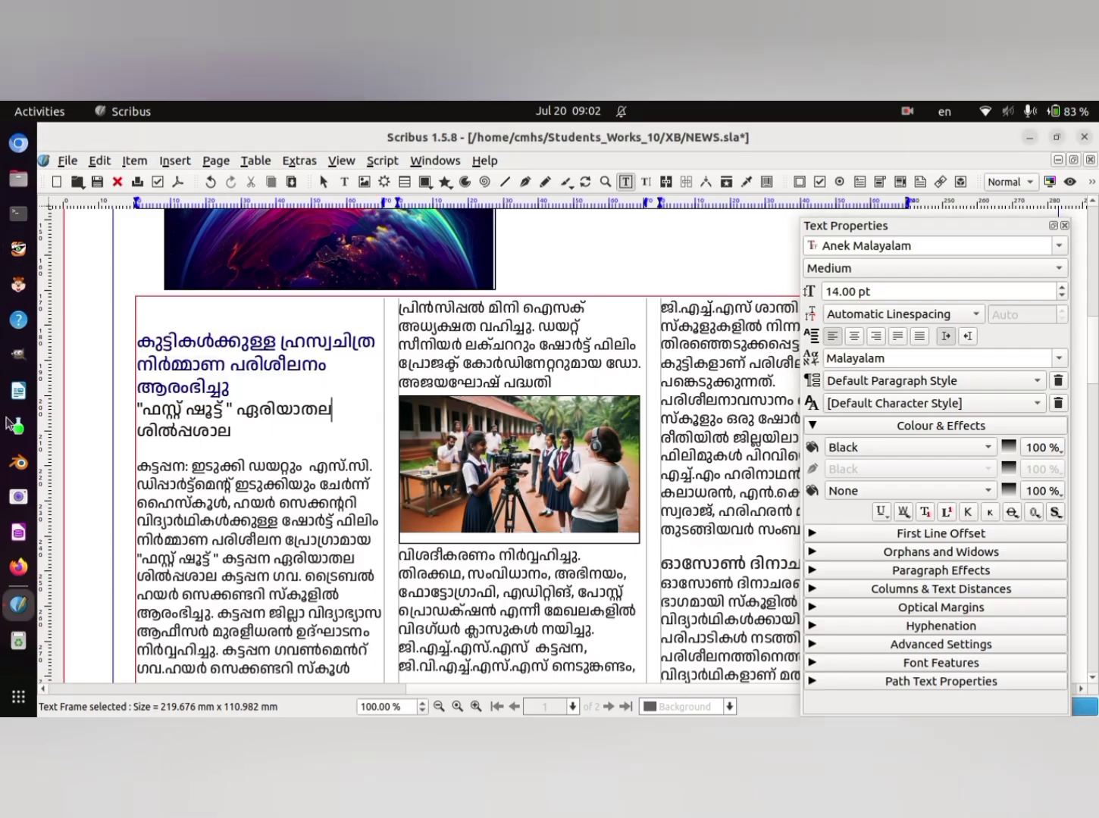
pyautogui.click(143, 415)
pyautogui.click(361, 403)
# - Try to draw a line about 69 mm long under the blue heading, and delete it
pyautogui.click(505, 187)
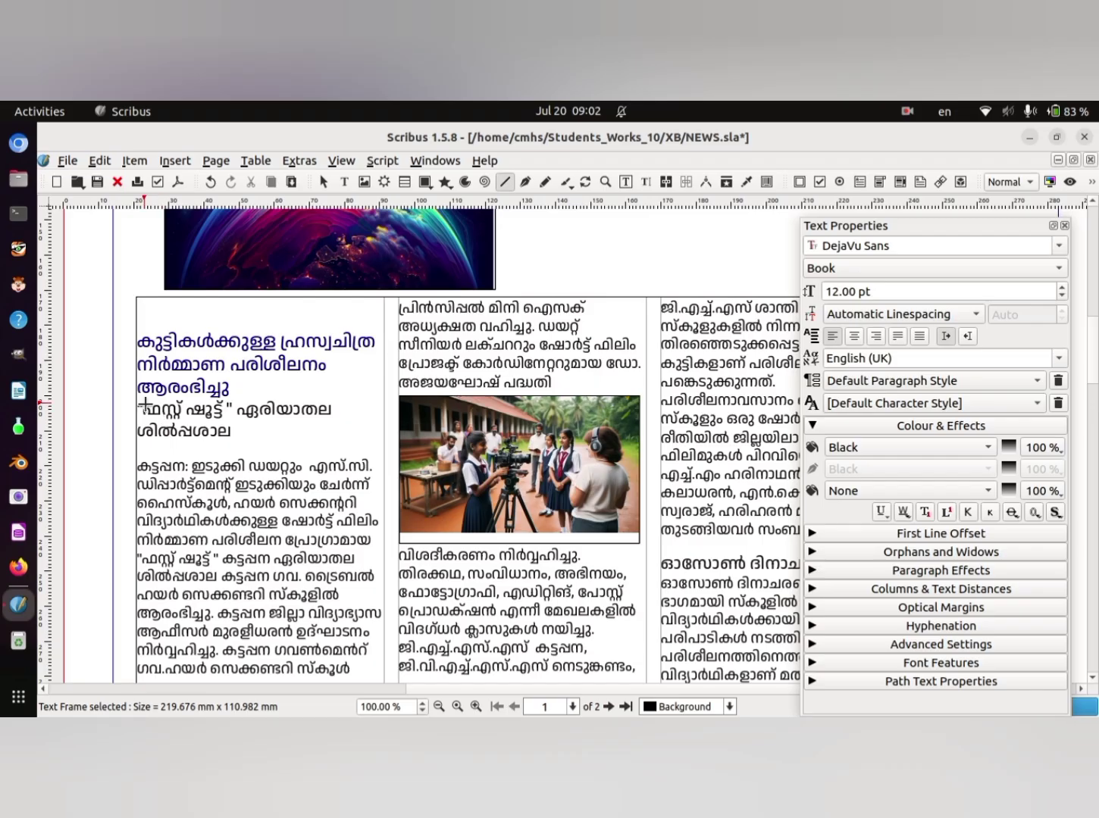
pyautogui.moveTo(137, 399); pyautogui.dragTo(378, 398)
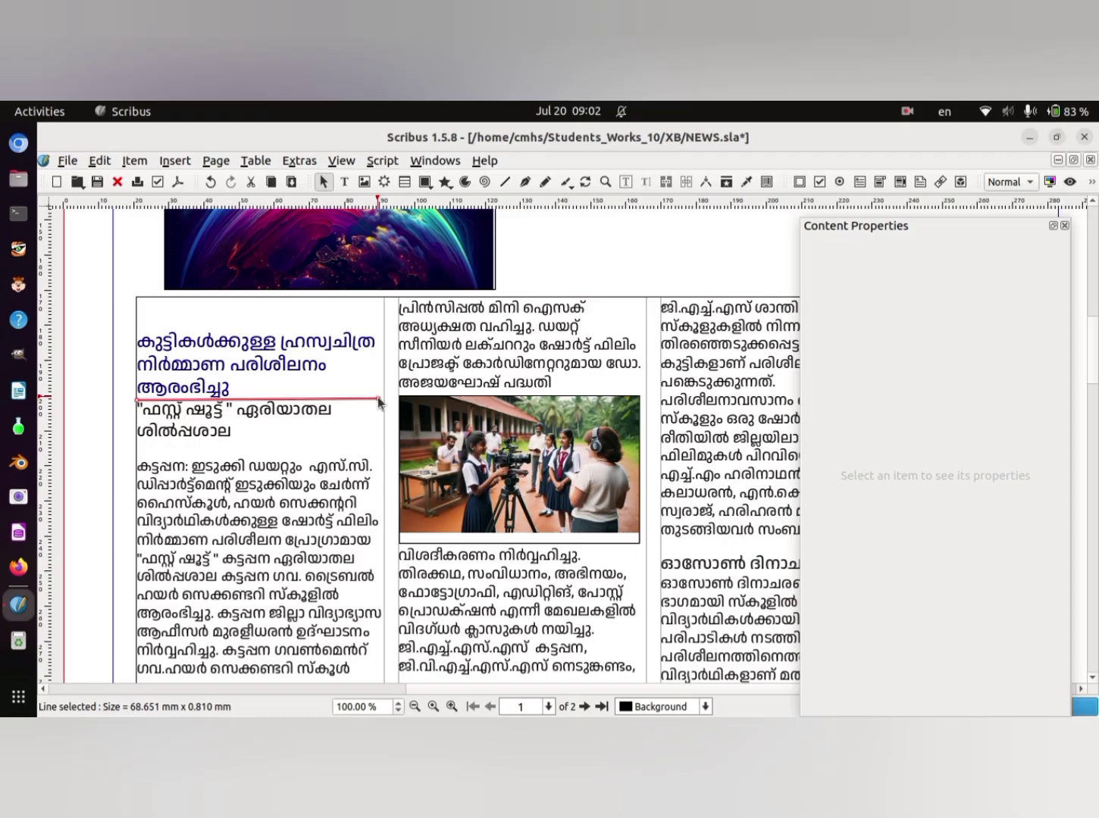
pyautogui.press('Delete')
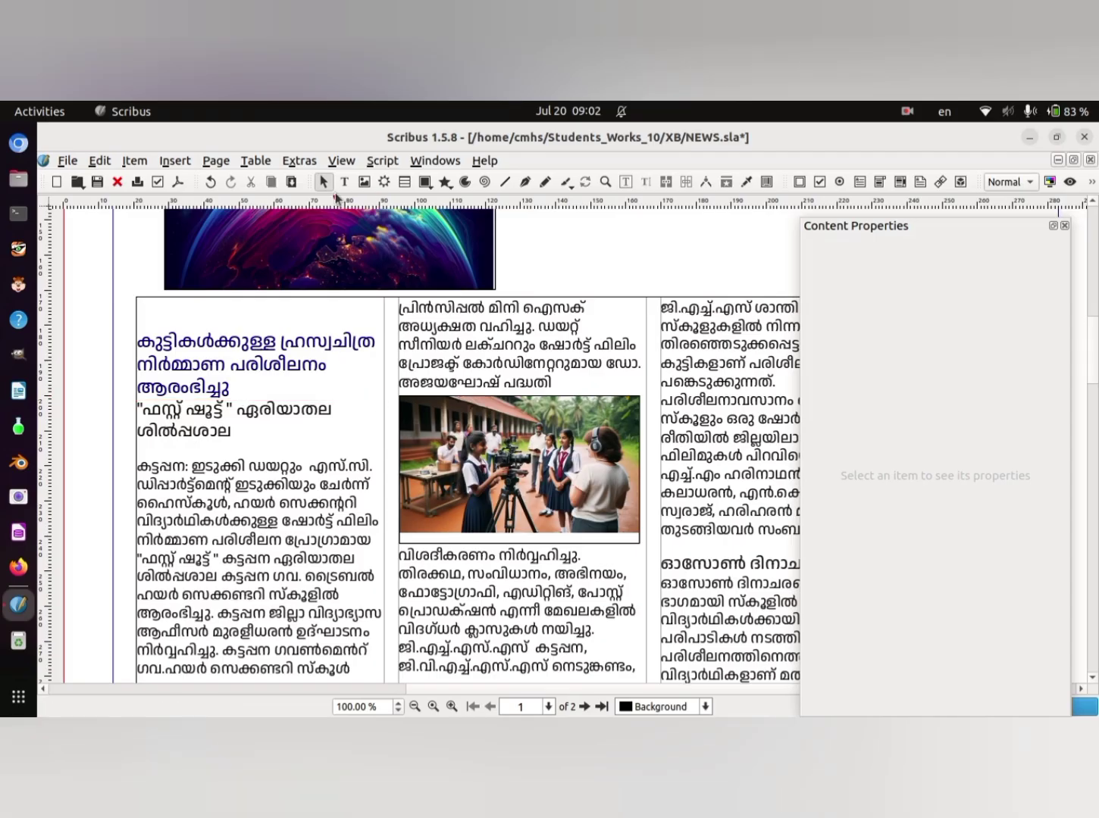
# - Draw a horizontal line about 69 mm long between the blue heading and the black subheading, and give it a short-dashed line type
pyautogui.click(504, 182)
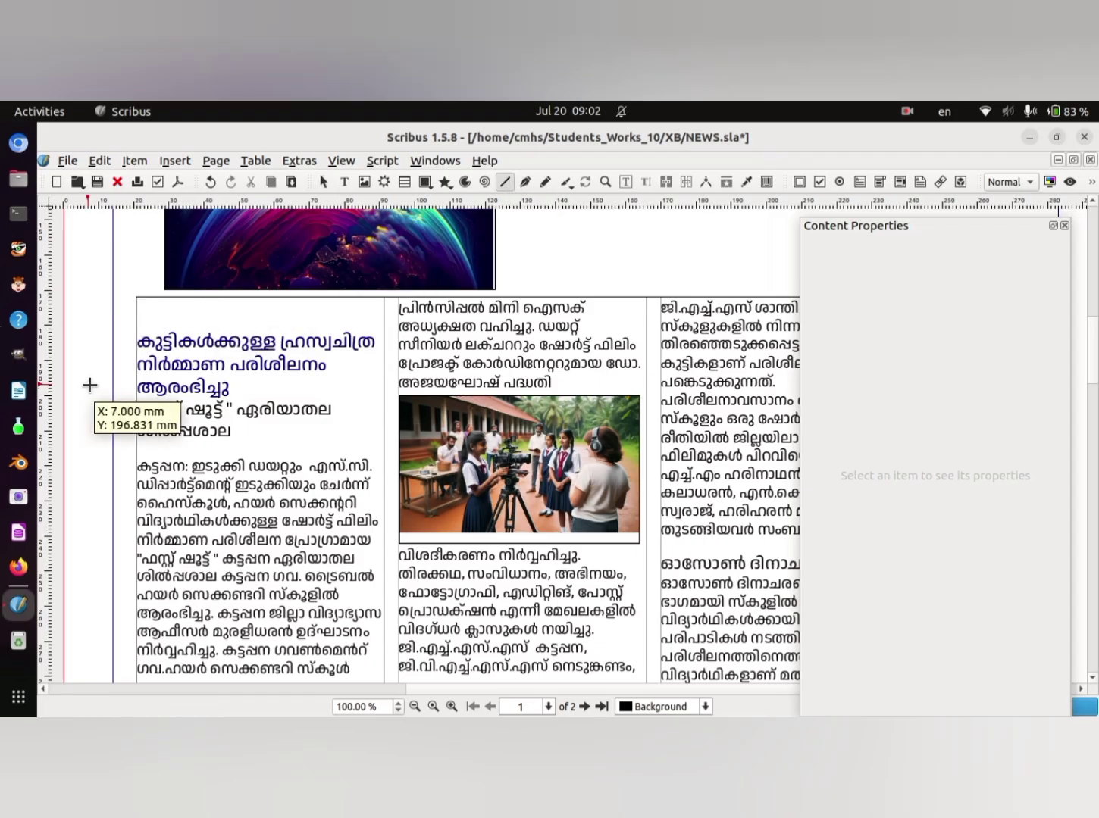
pyautogui.moveTo(140, 399); pyautogui.dragTo(381, 399)
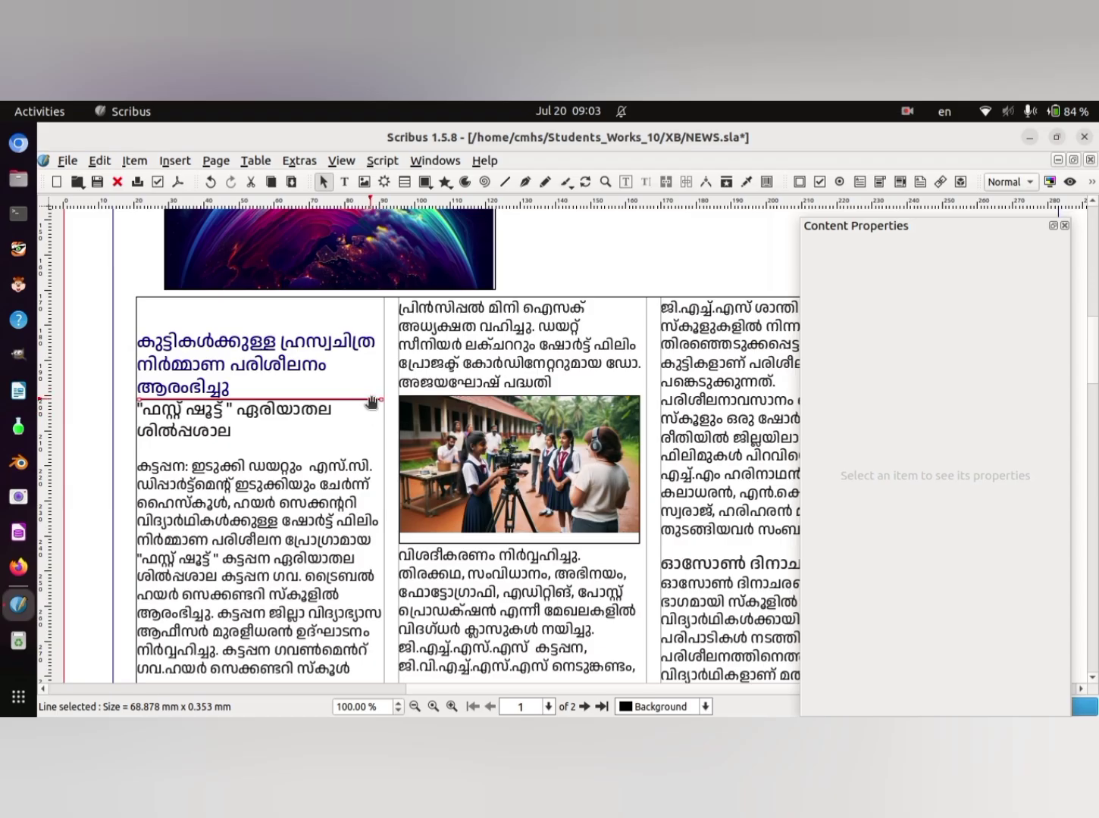
pyautogui.rightClick(372, 398)
pyautogui.click(469, 539)
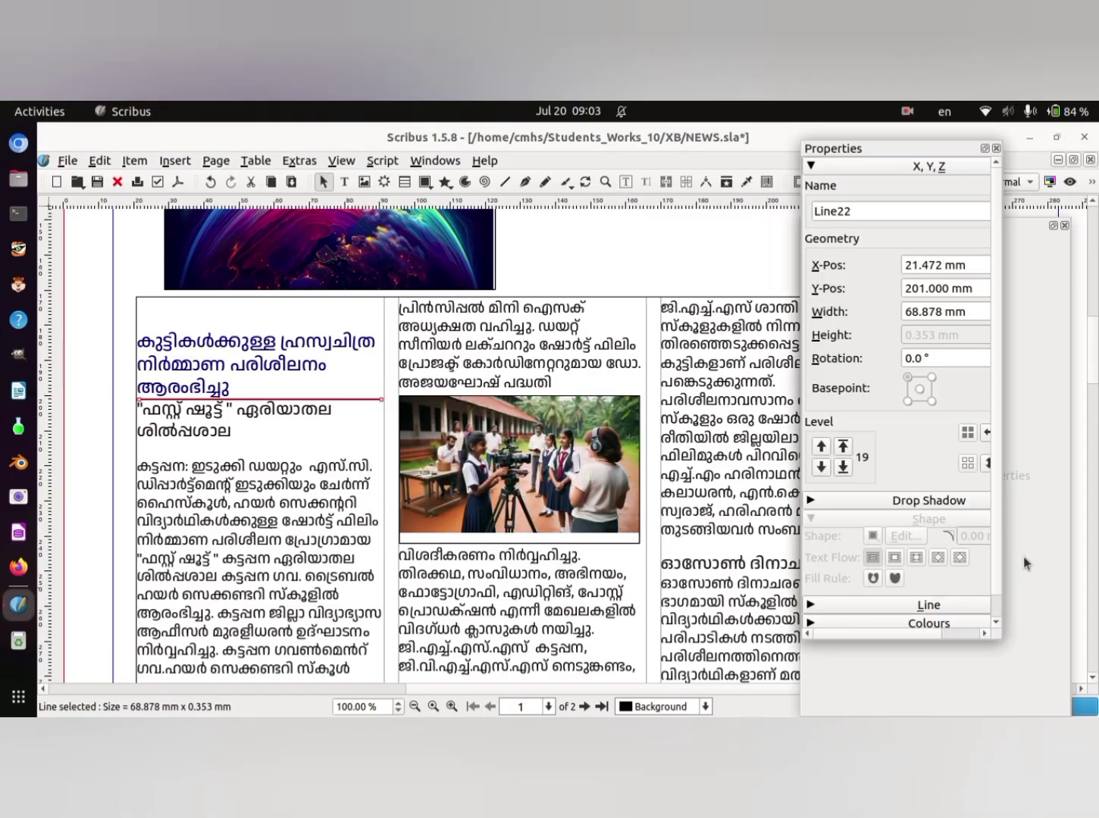
pyautogui.click(819, 609)
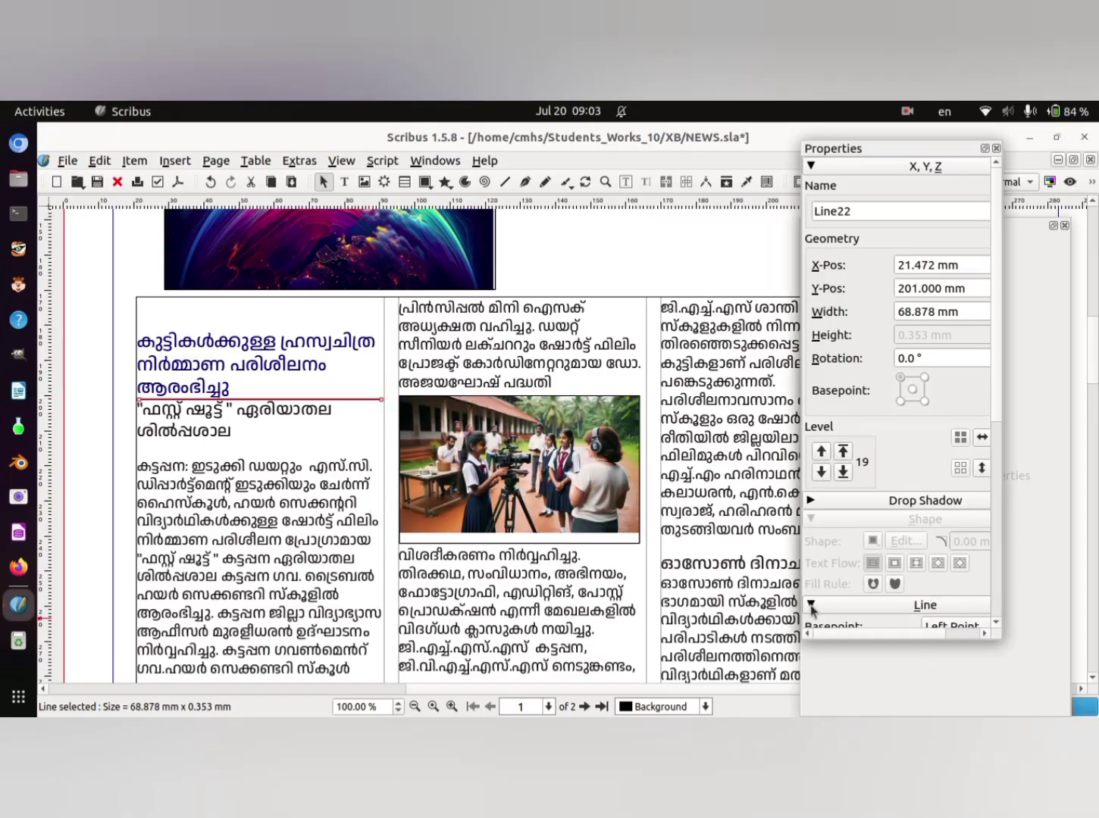
pyautogui.click(995, 622)
pyautogui.click(995, 626)
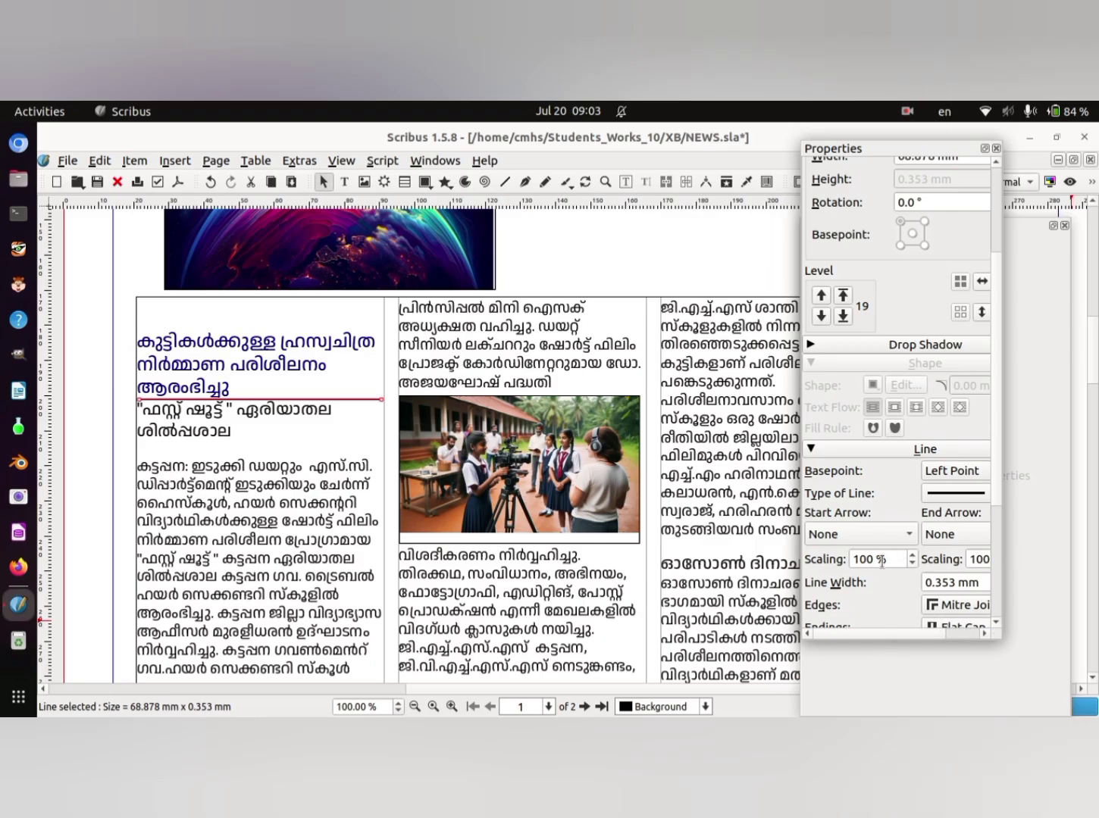
pyautogui.click(981, 495)
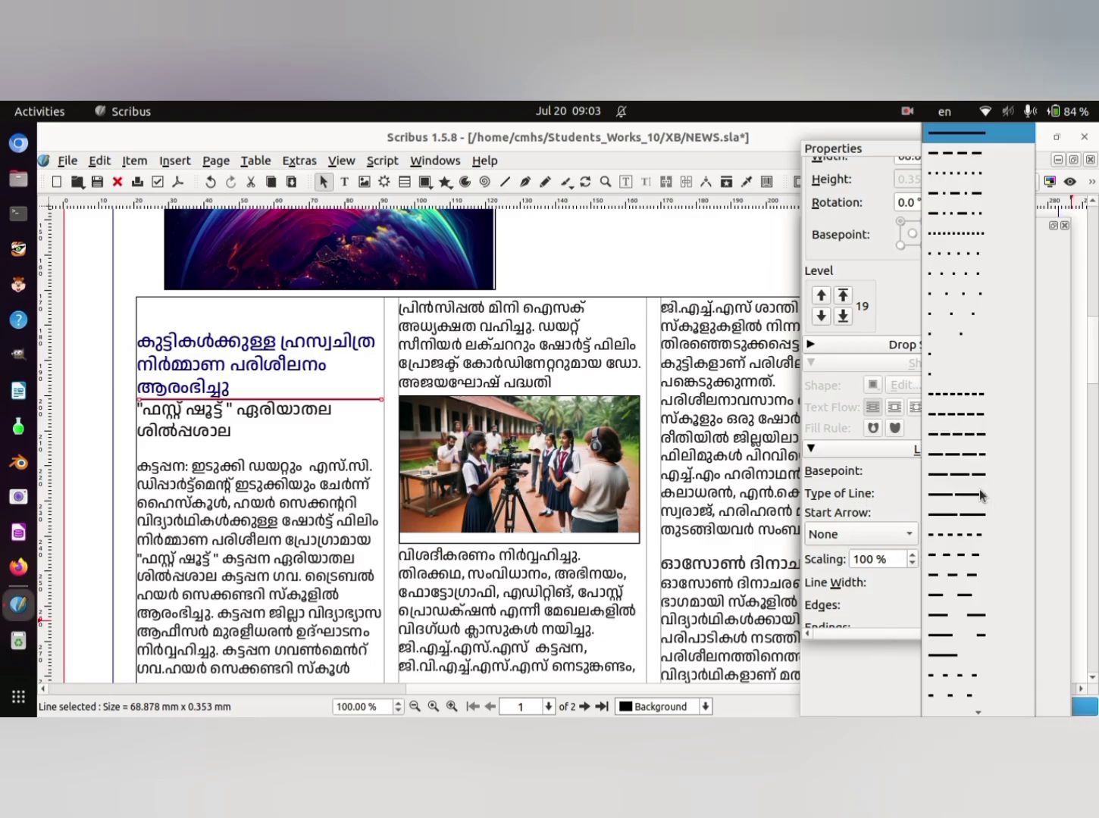
pyautogui.click(989, 391)
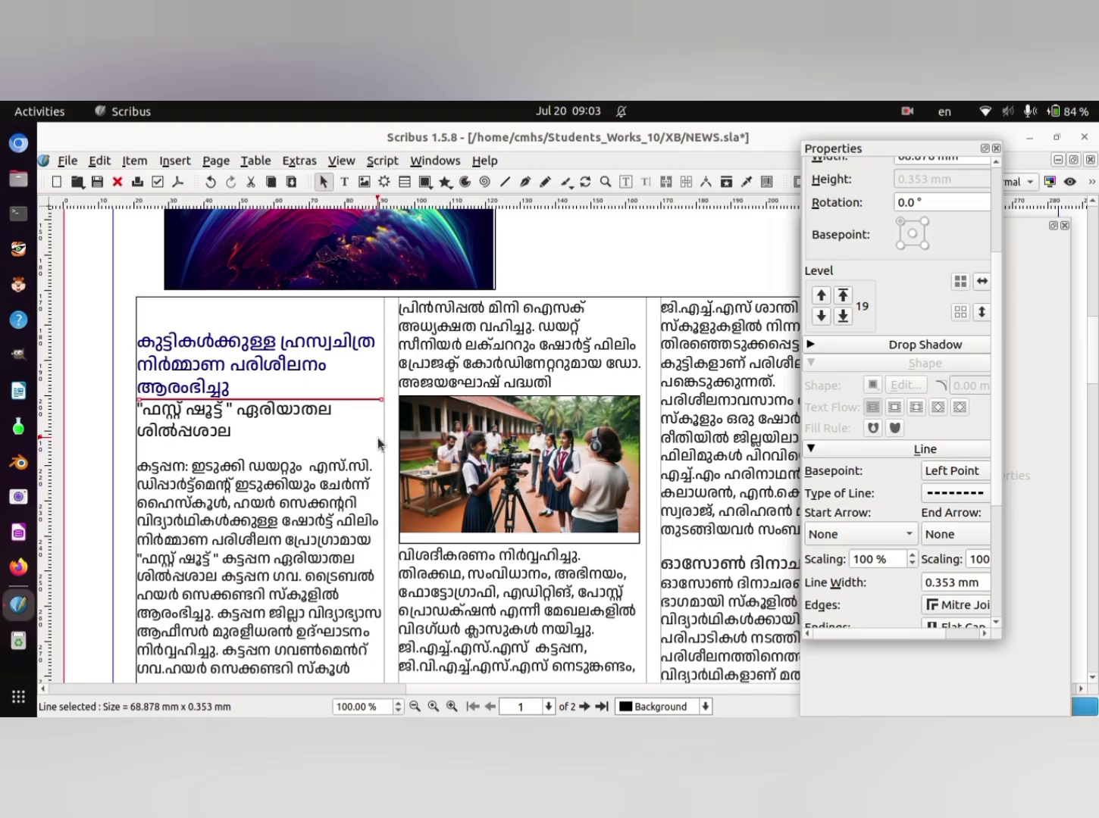
# - Duplicate the dashed line and move the copy below the two-line subheading in the first column
pyautogui.click(135, 162)
pyautogui.moveTo(211, 182)
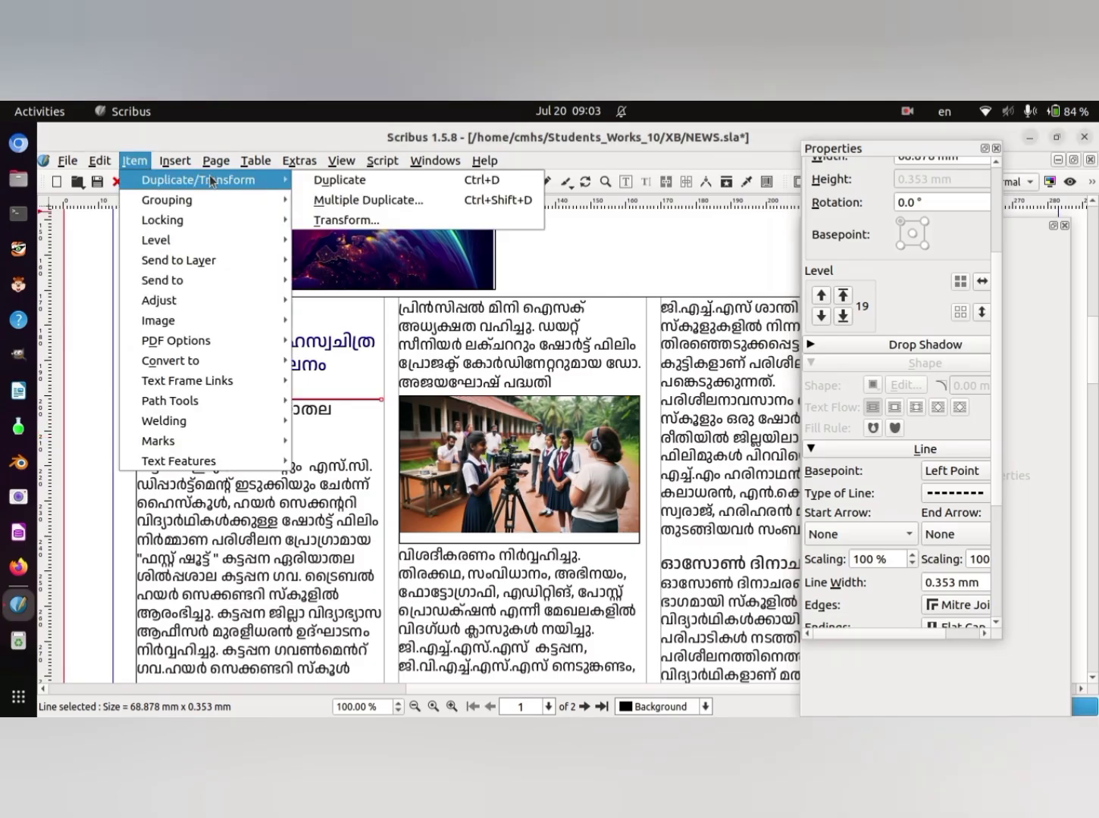
pyautogui.click(325, 180)
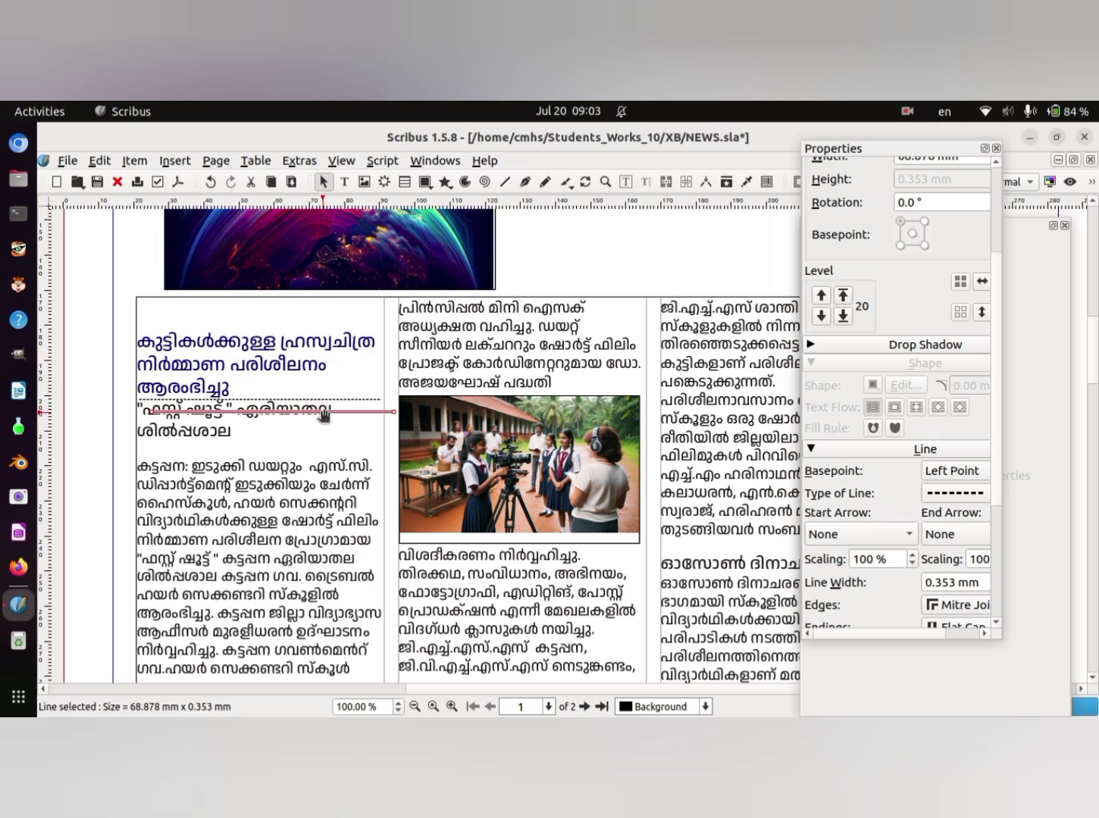
pyautogui.moveTo(324, 414); pyautogui.dragTo(361, 447)
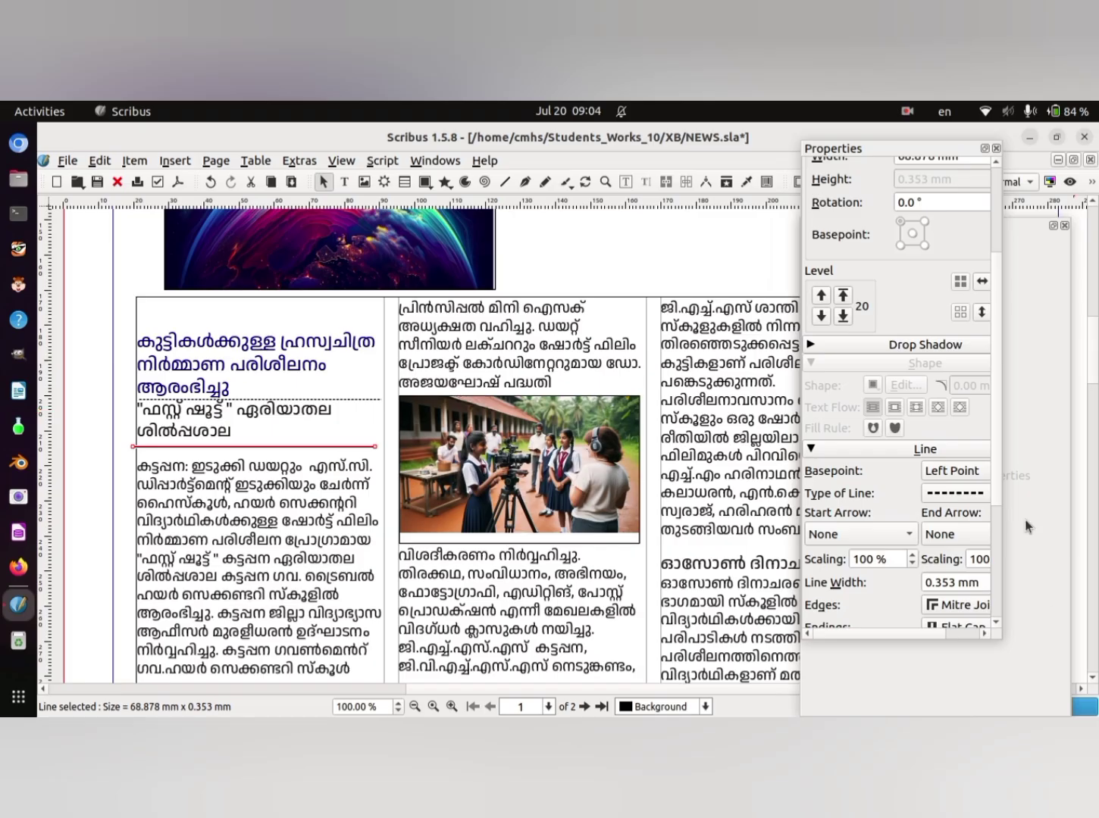
pyautogui.click(996, 148)
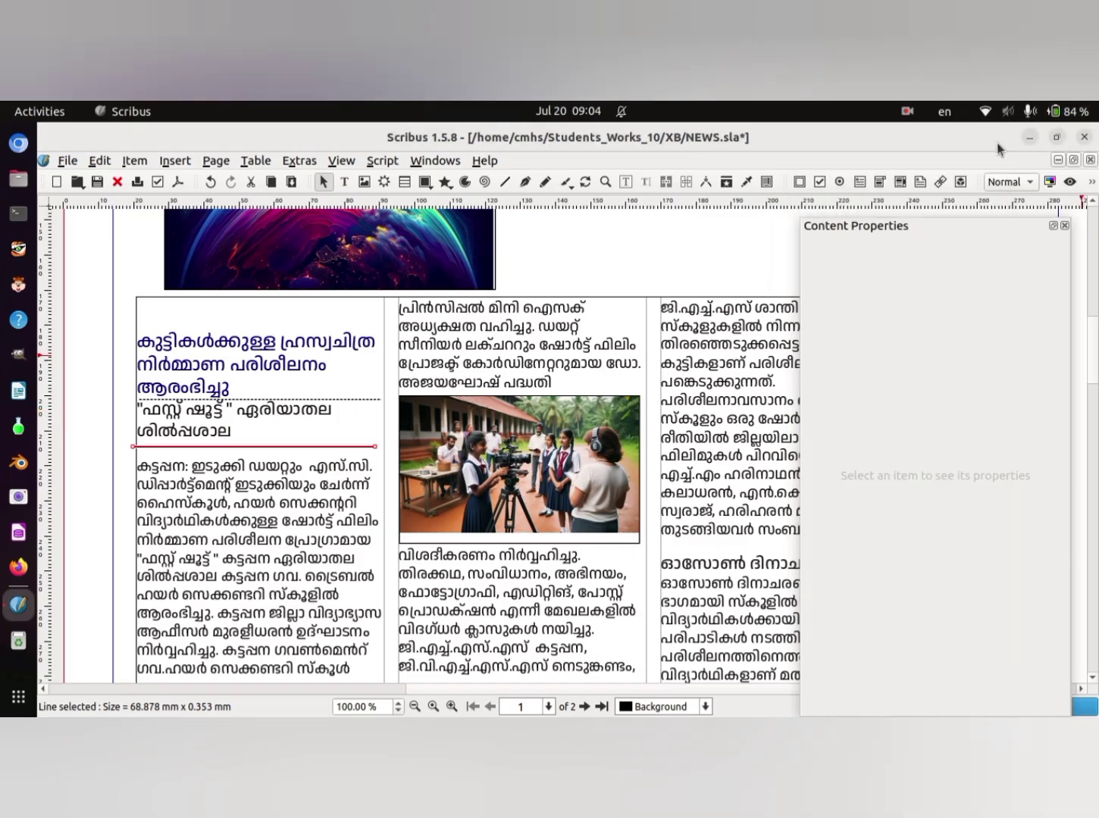
pyautogui.click(1064, 225)
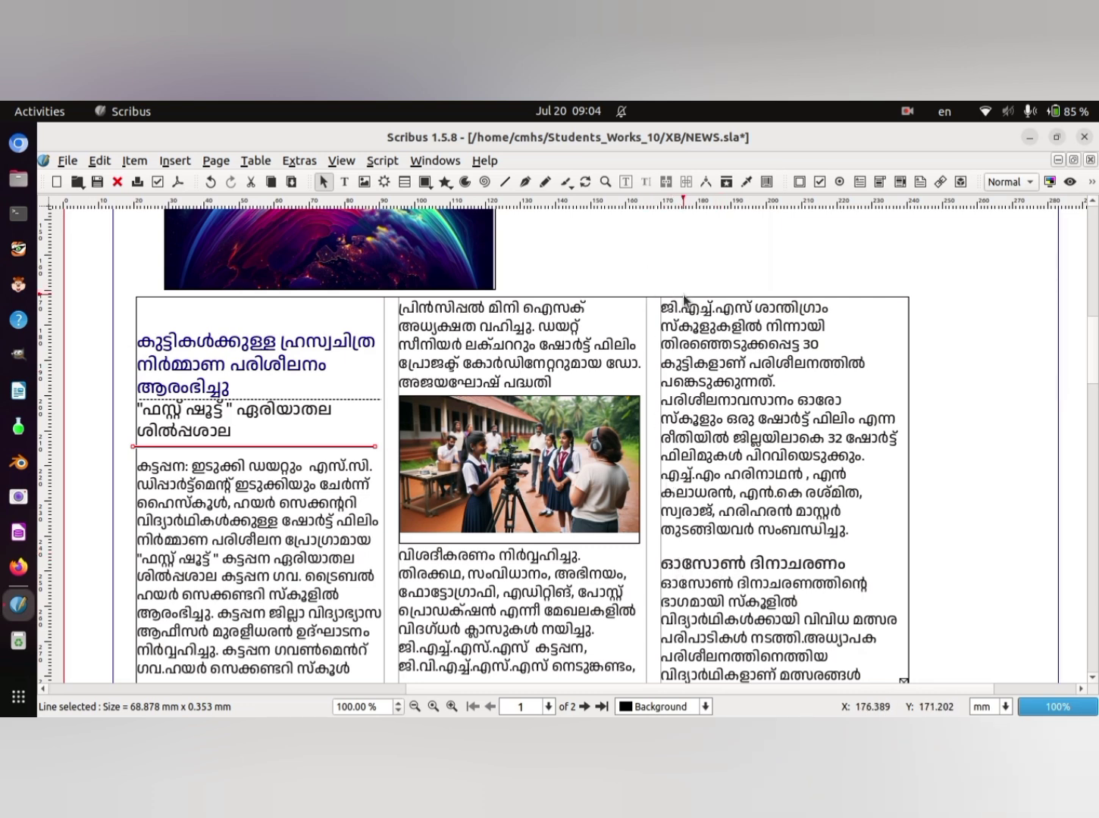
# - Set the one-line heading of the second article in the third column to a font size of 16 pt
pyautogui.click(665, 563)
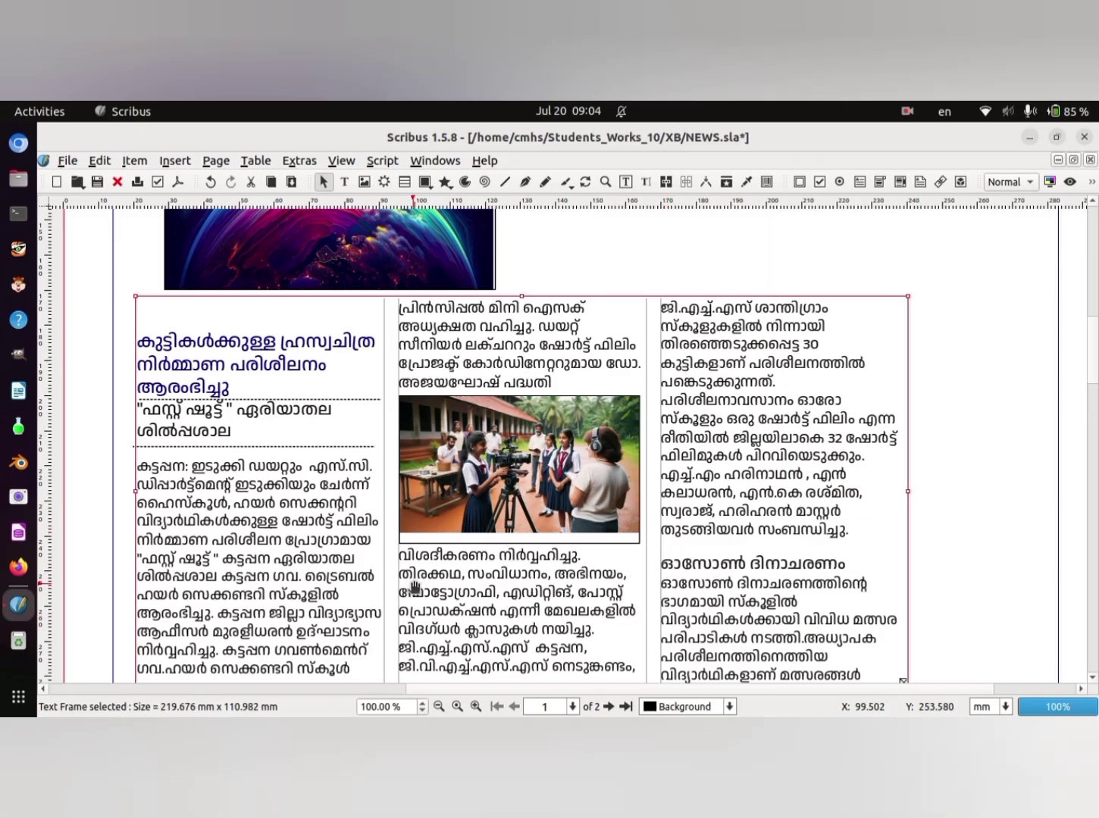
pyautogui.doubleClick(662, 562)
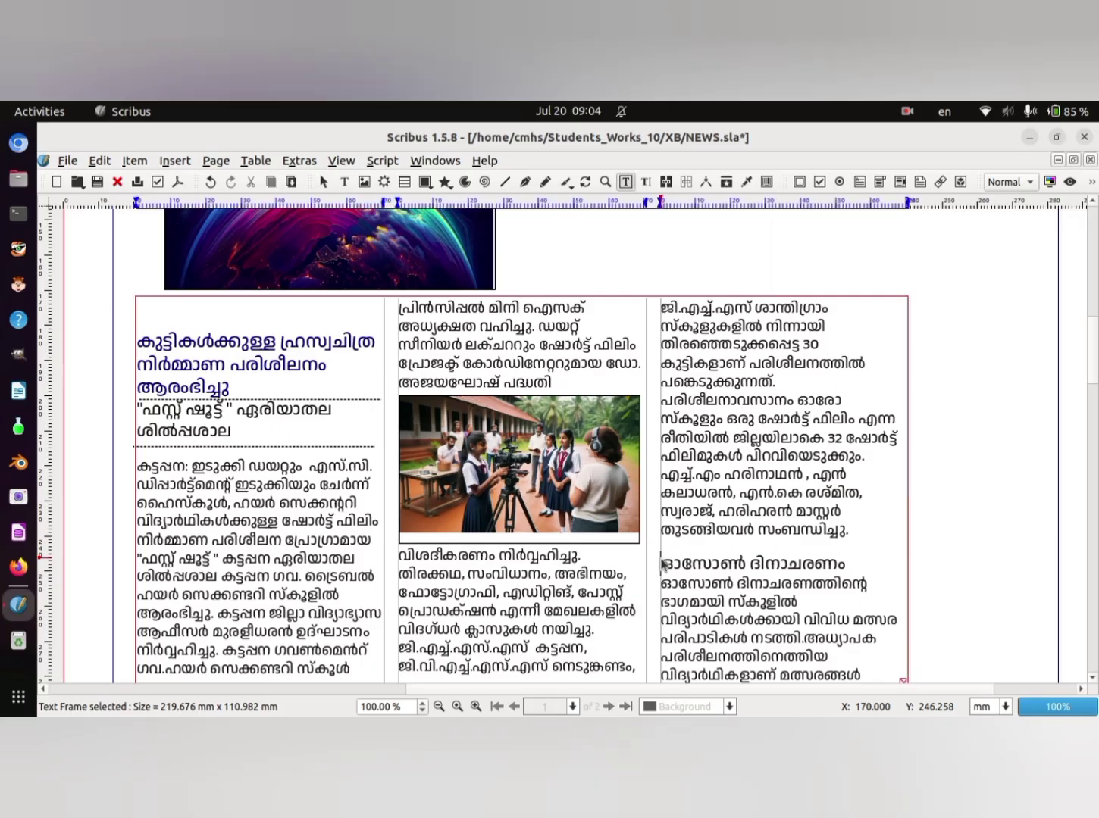
pyautogui.moveTo(660, 560); pyautogui.dragTo(860, 563)
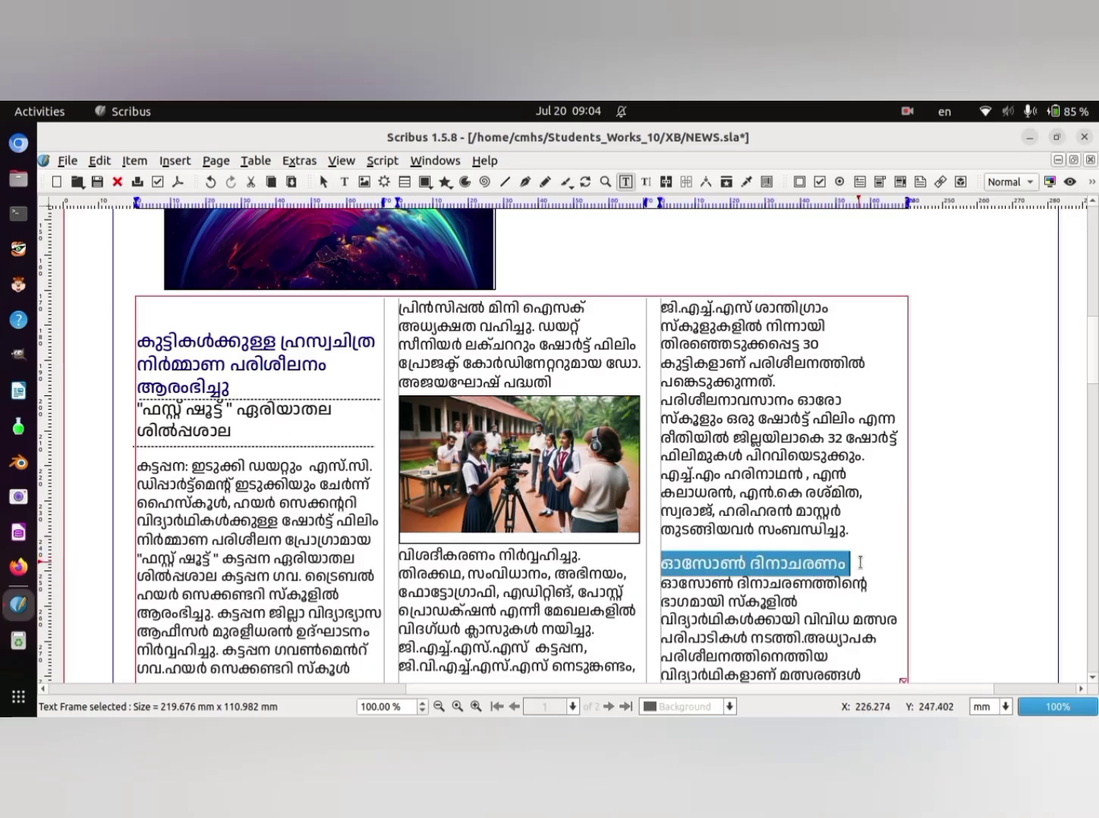
pyautogui.rightClick(831, 558)
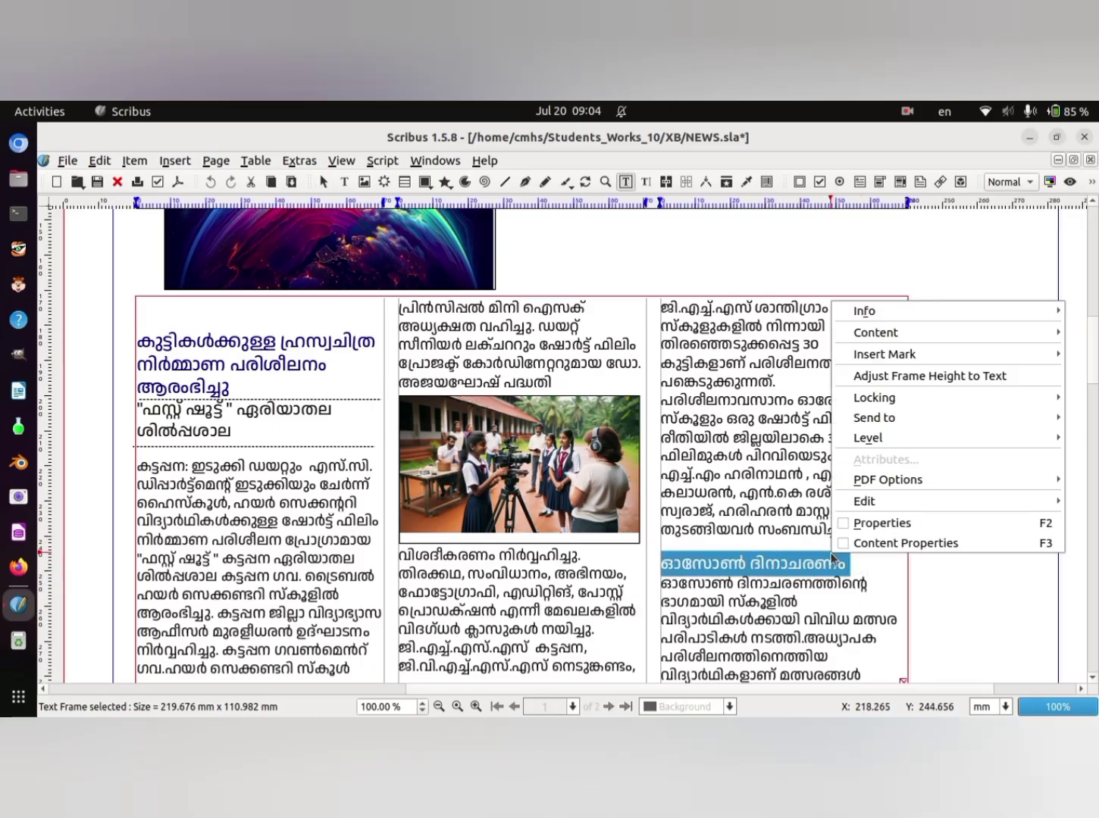
pyautogui.click(989, 544)
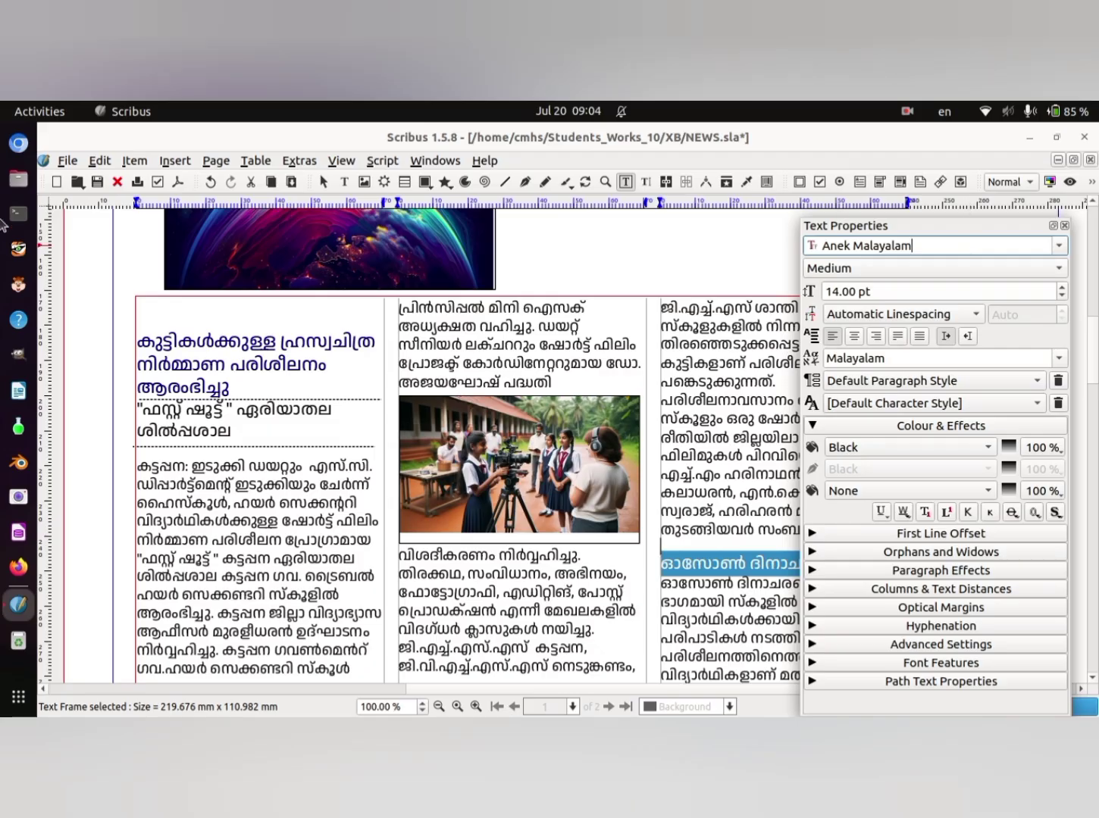
pyautogui.press('Return')
pyautogui.click(1062, 288)
pyautogui.click(1063, 288)
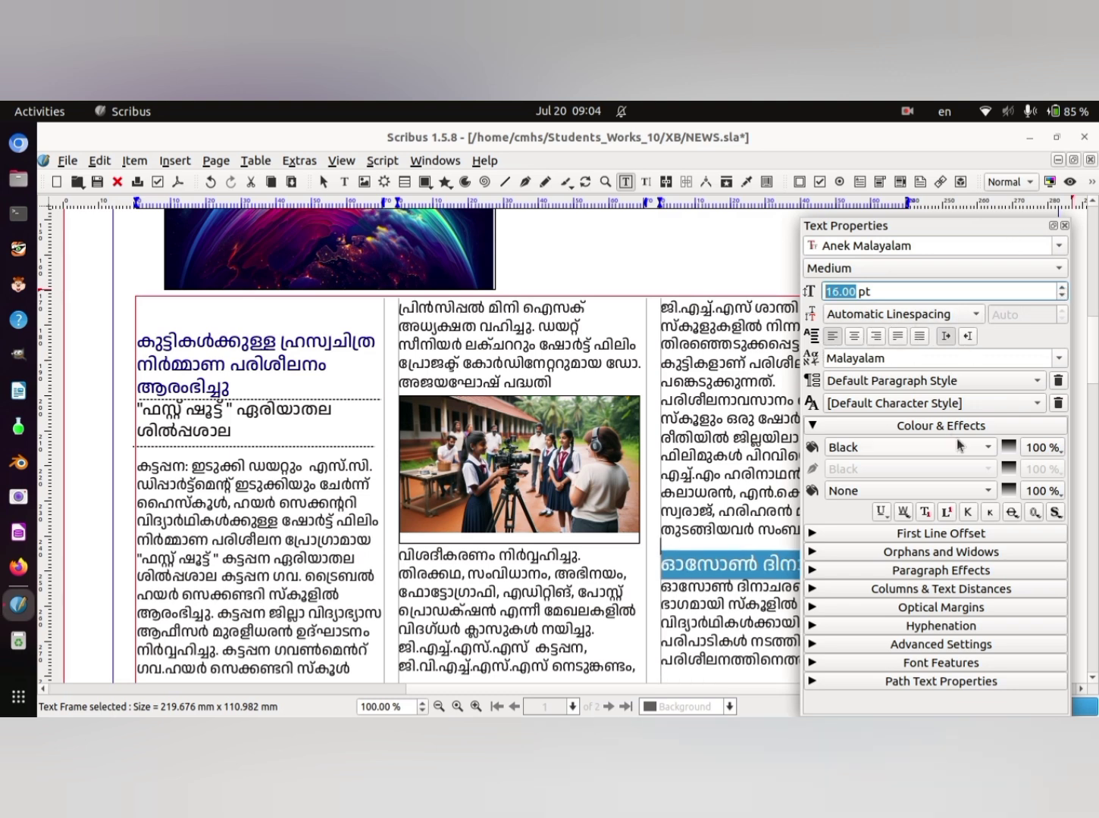
# - Set the text colour of the third column's one-line heading to brick red4
pyautogui.click(990, 448)
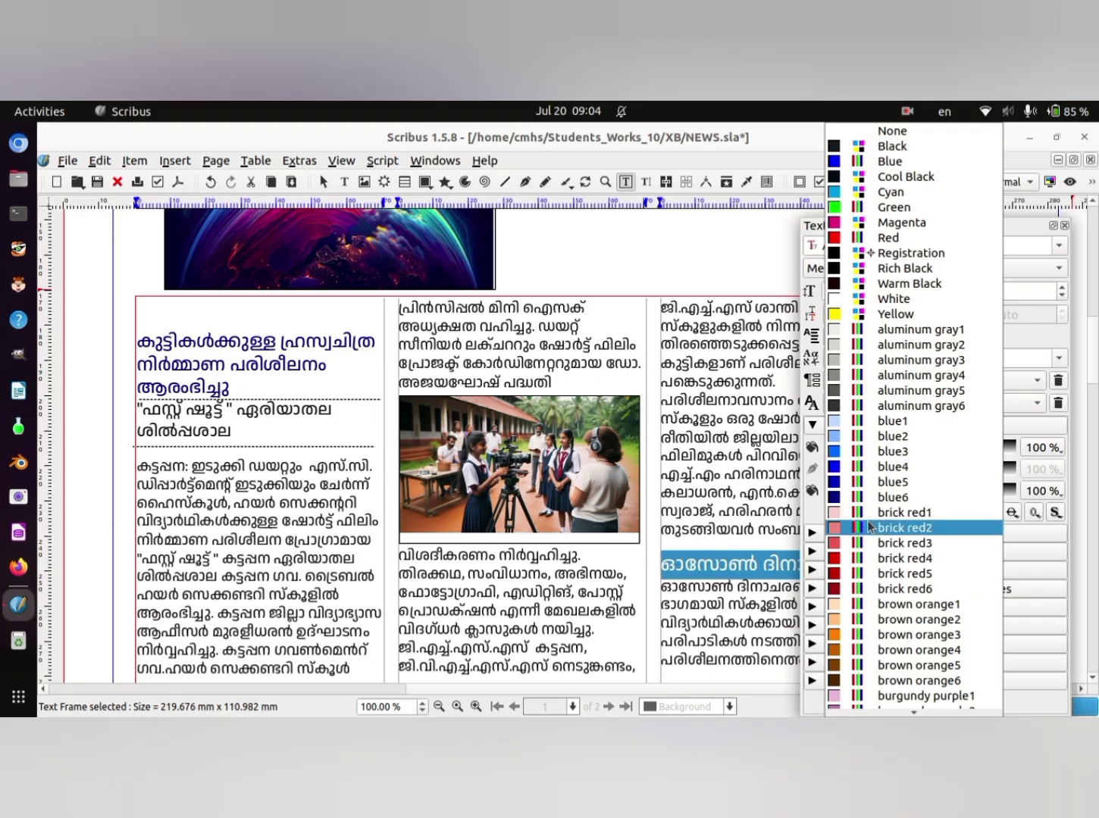
pyautogui.click(836, 562)
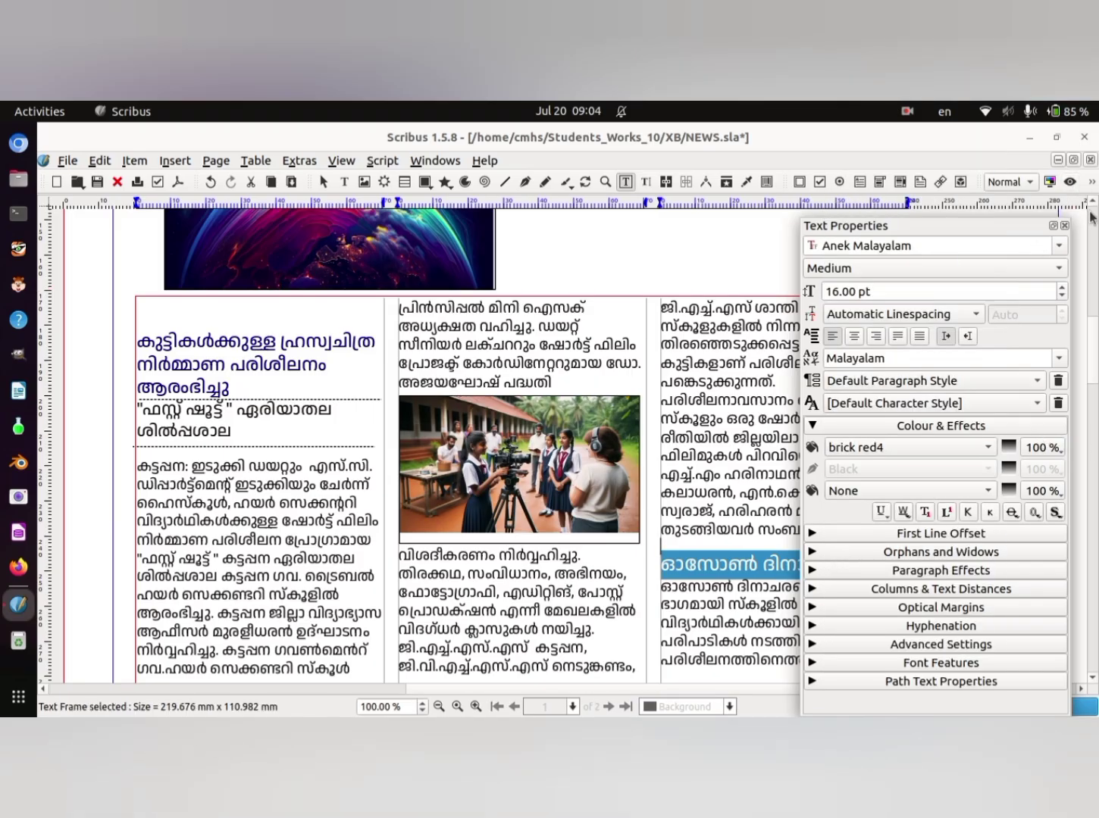
pyautogui.click(1064, 226)
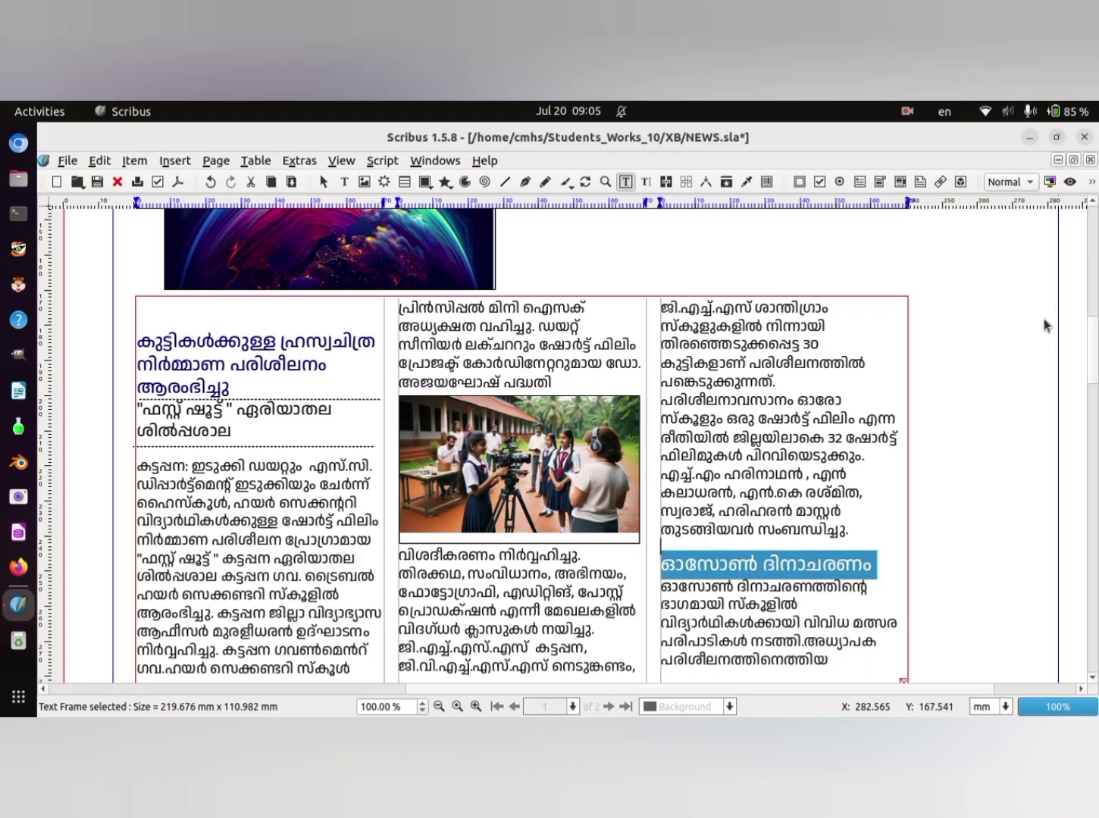
pyautogui.click(894, 479)
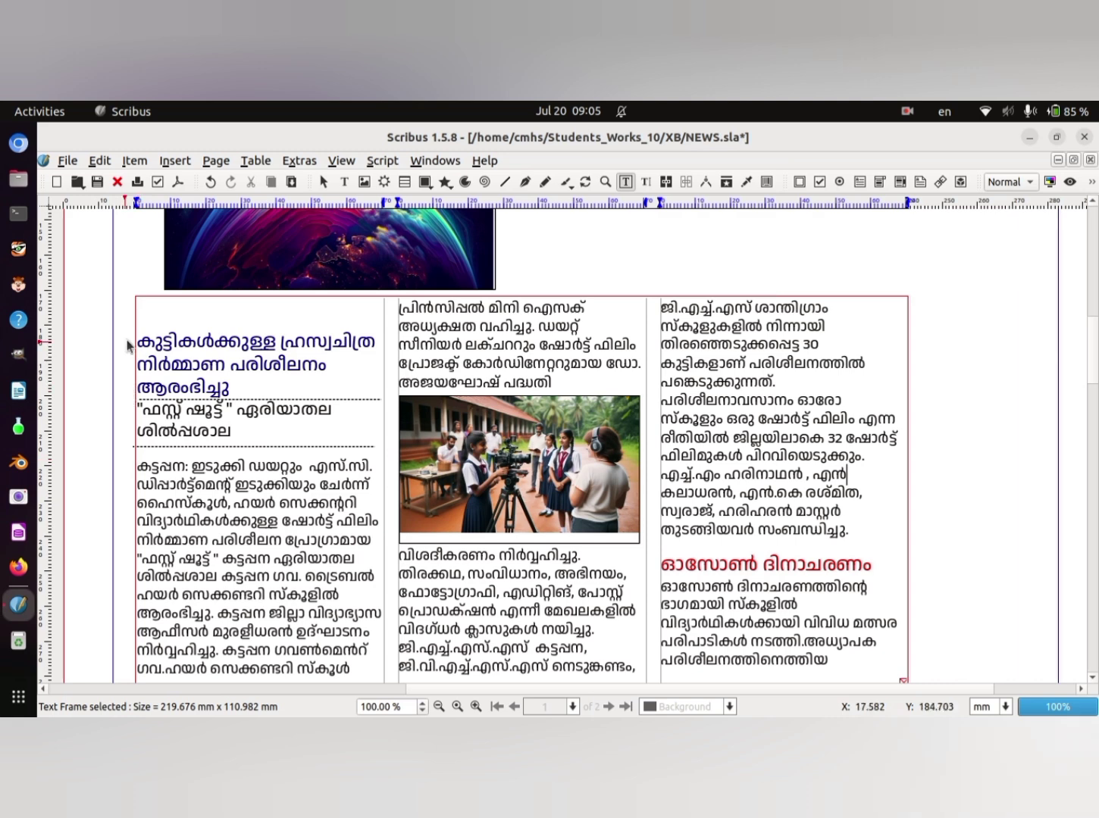
# - Set the first article's body text, from below the second dashed line up to the red heading, to 8 pt
pyautogui.doubleClick(137, 468)
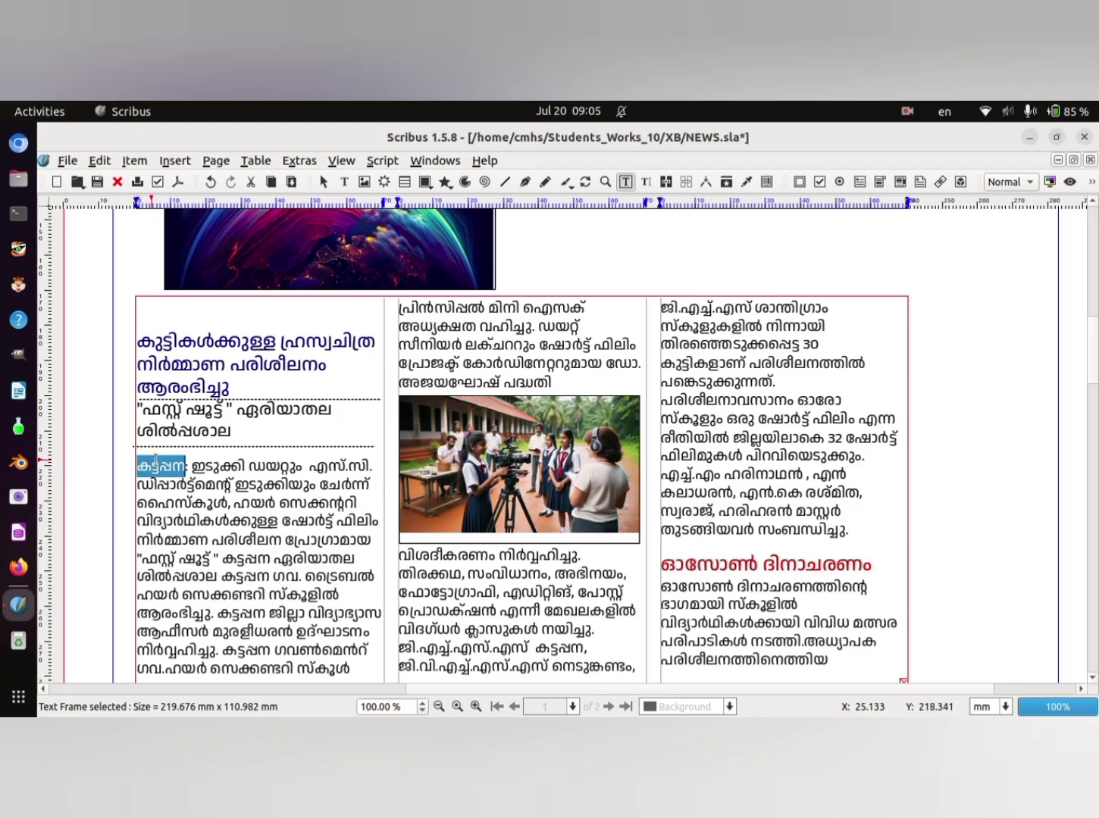
pyautogui.click(207, 455)
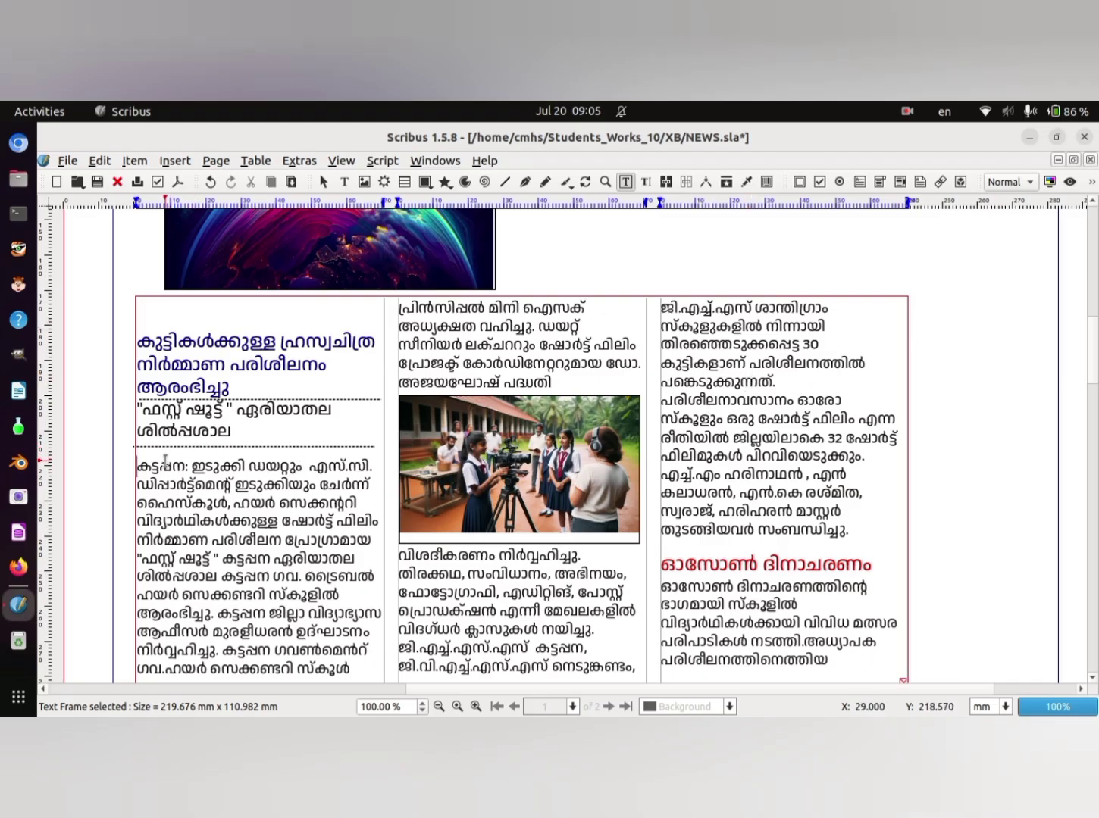
pyautogui.moveTo(141, 467); pyautogui.dragTo(876, 533)
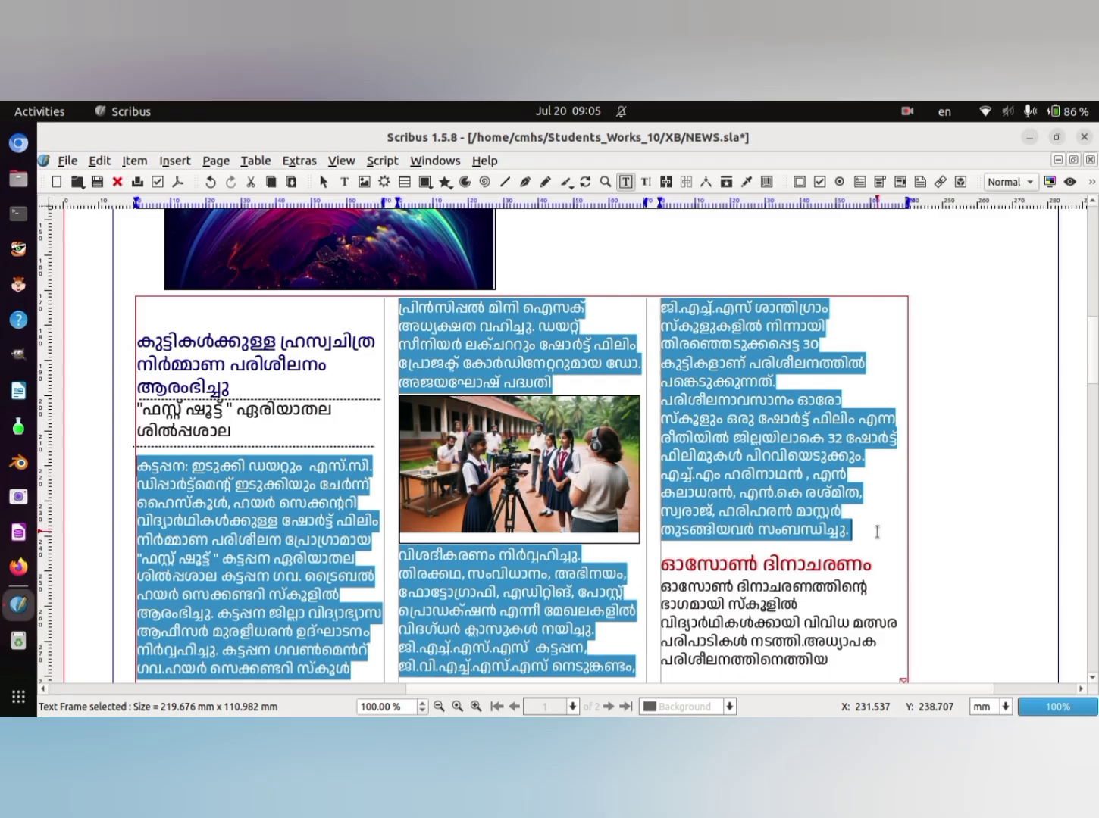
pyautogui.rightClick(760, 391)
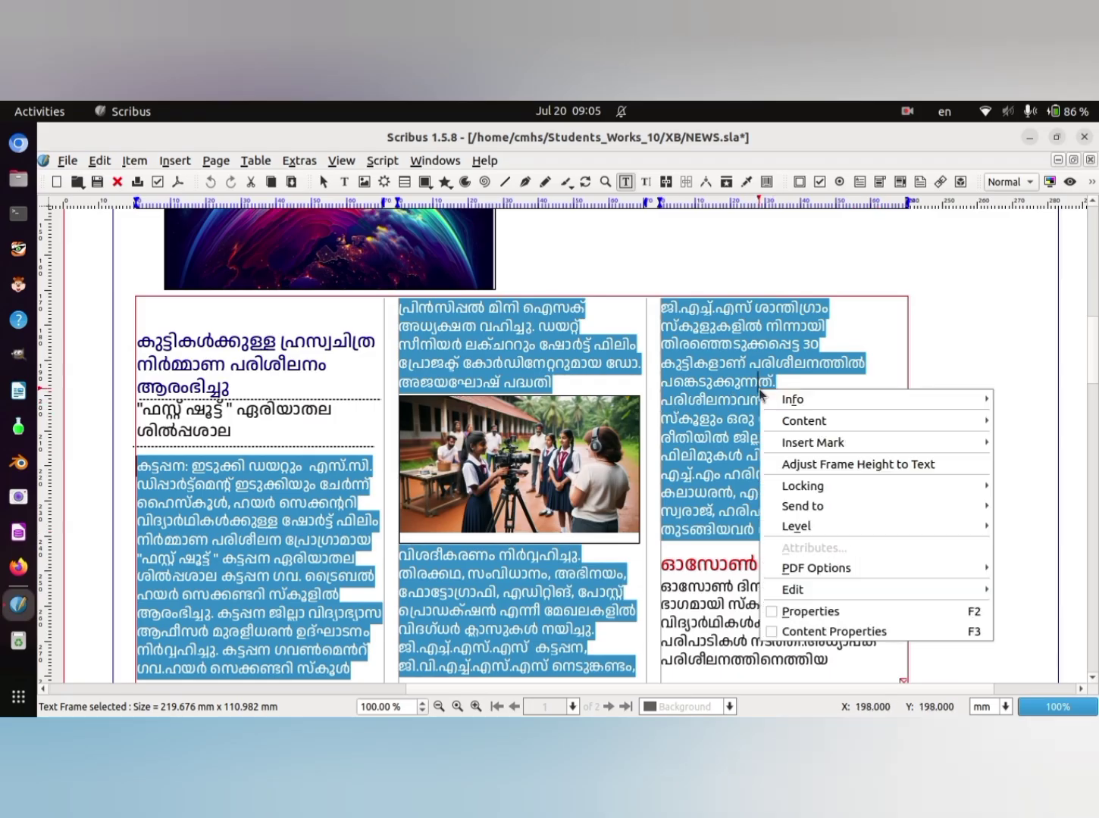
pyautogui.click(899, 633)
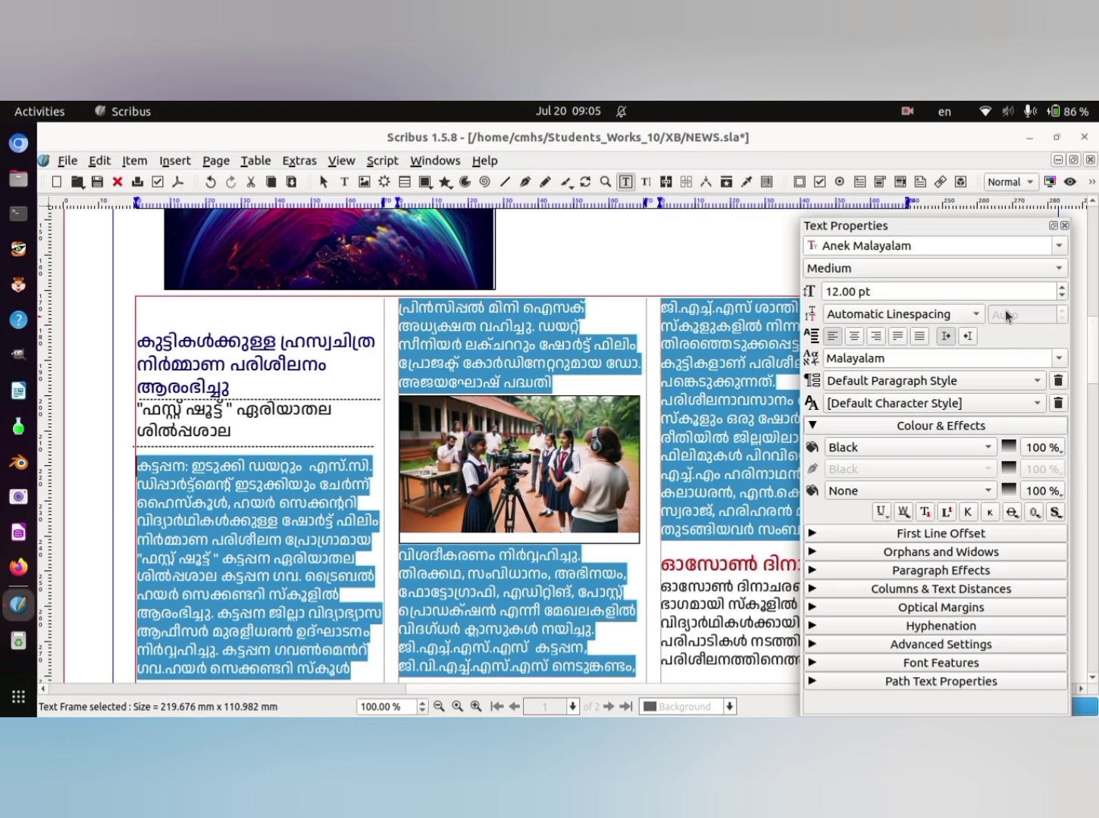
pyautogui.click(1062, 297)
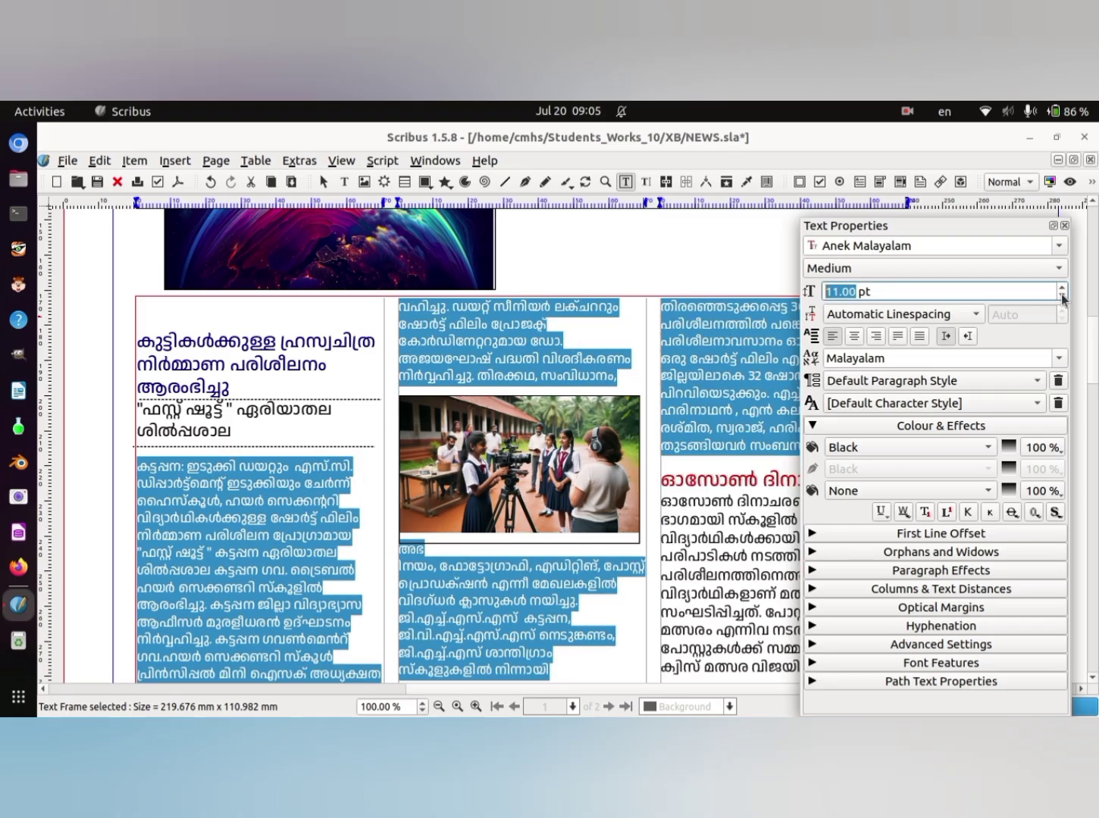
pyautogui.click(1062, 298)
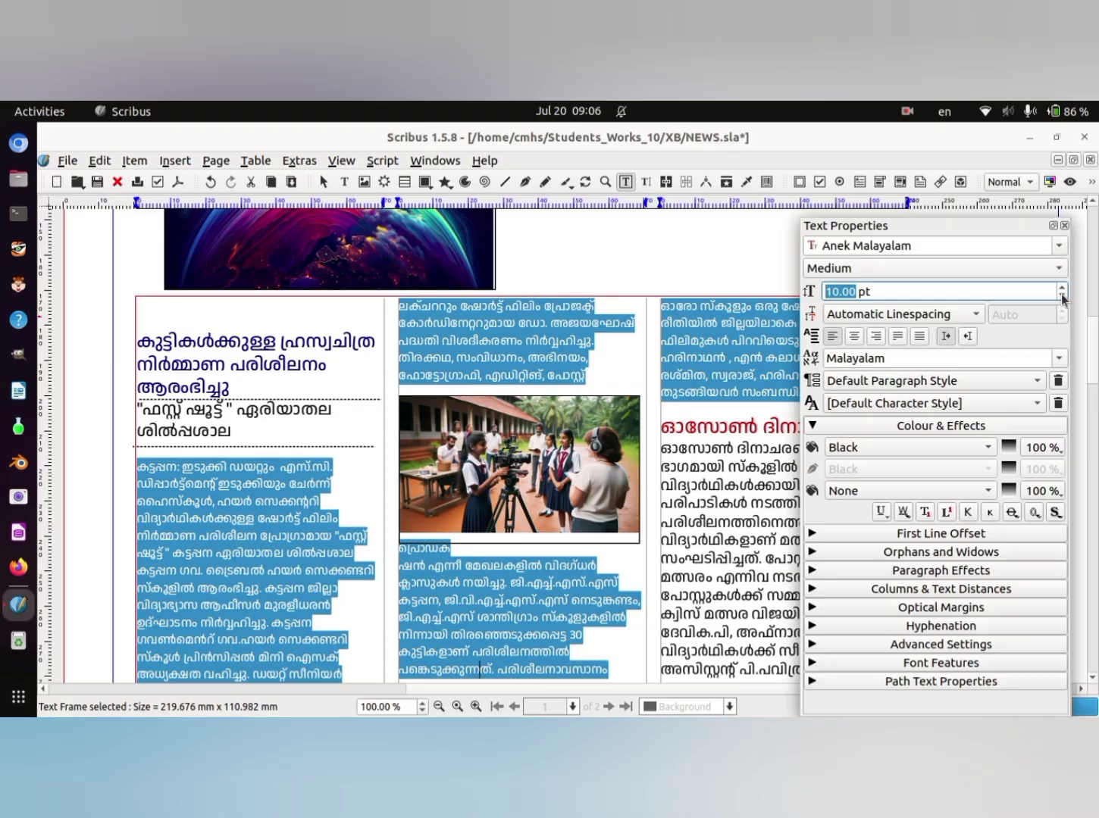
pyautogui.click(1061, 298)
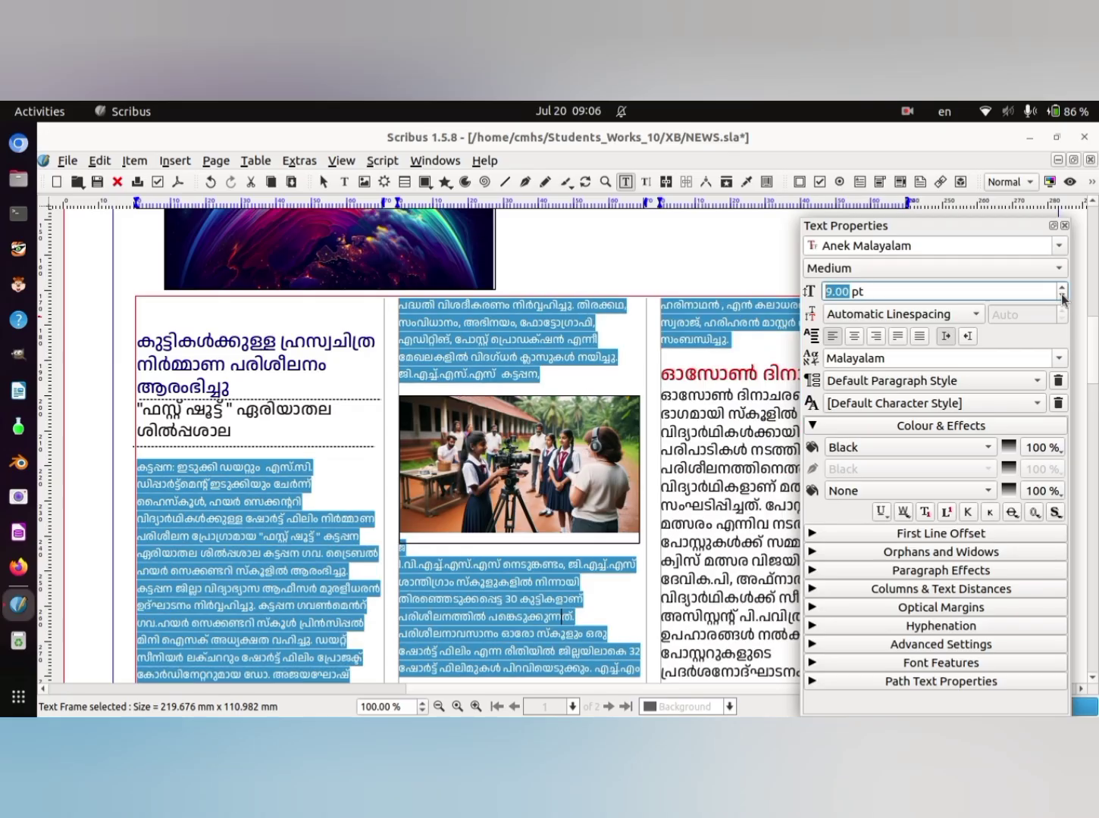
pyautogui.click(1062, 297)
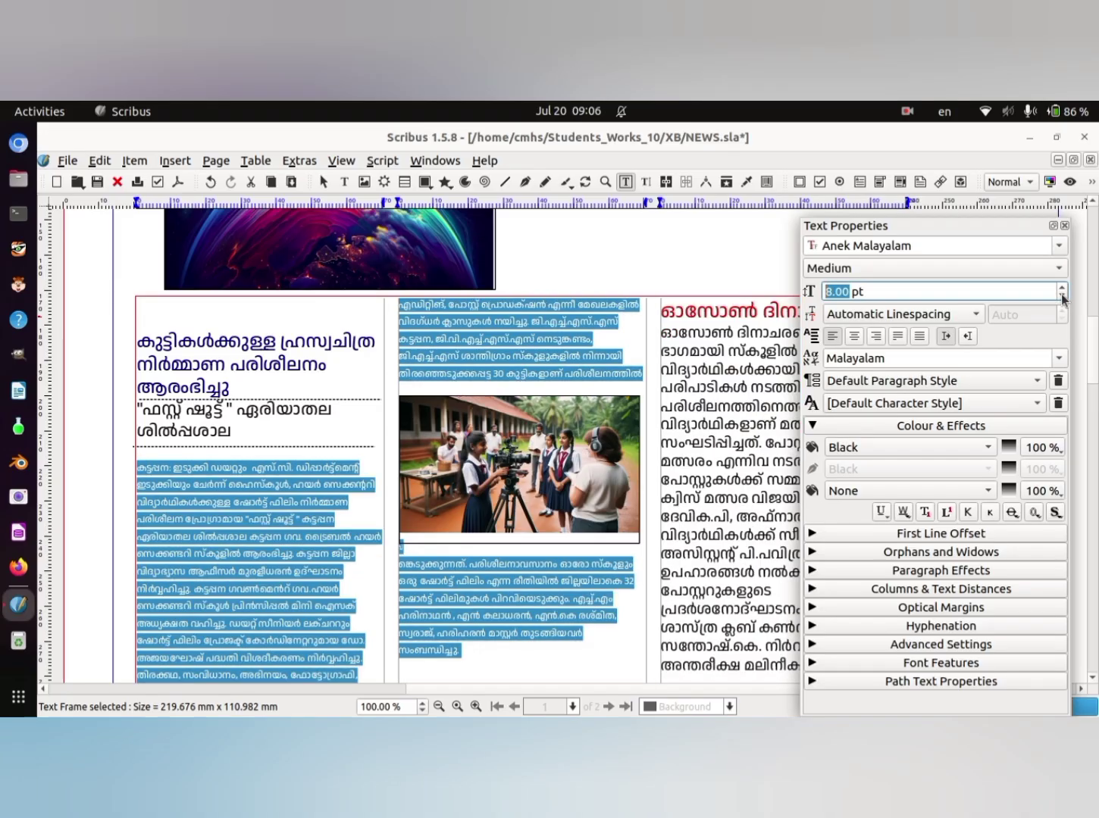
pyautogui.click(1066, 226)
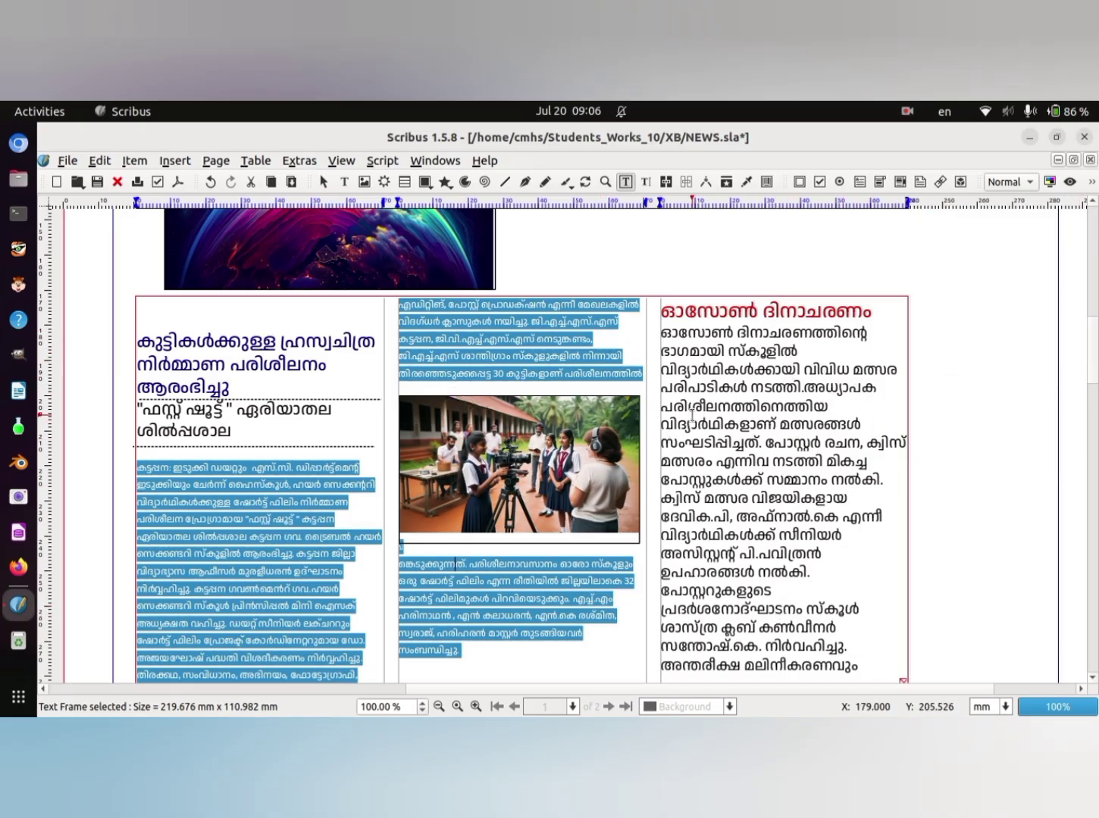
# - Set the visible body text below the red heading in the third column to a font size of 8 pt
pyautogui.click(661, 335)
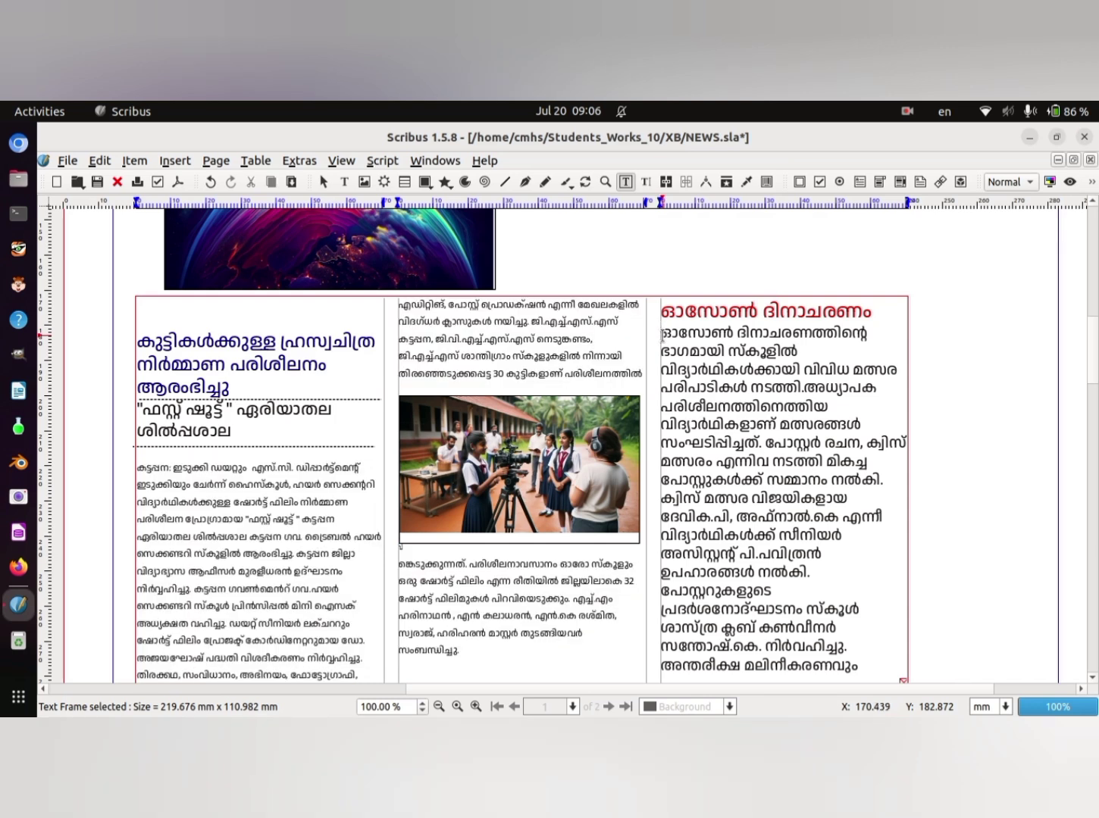
pyautogui.moveTo(661, 335); pyautogui.dragTo(913, 672)
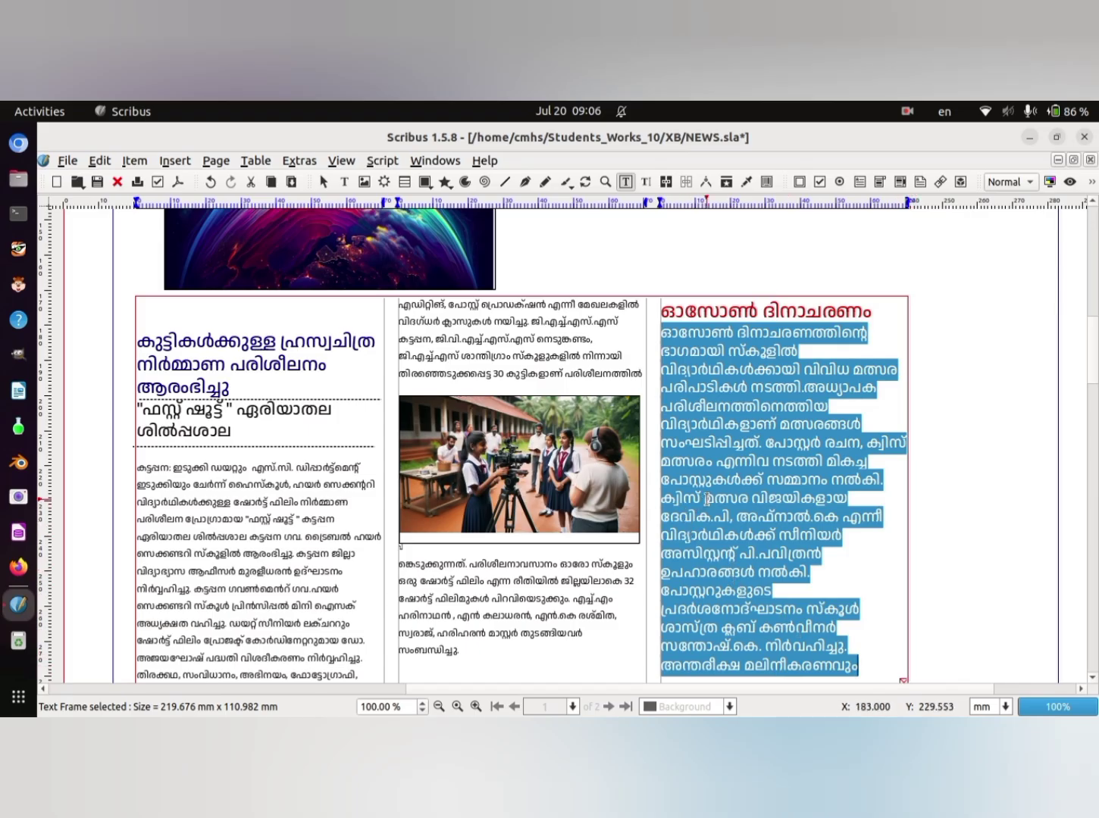
pyautogui.rightClick(717, 487)
pyautogui.click(752, 480)
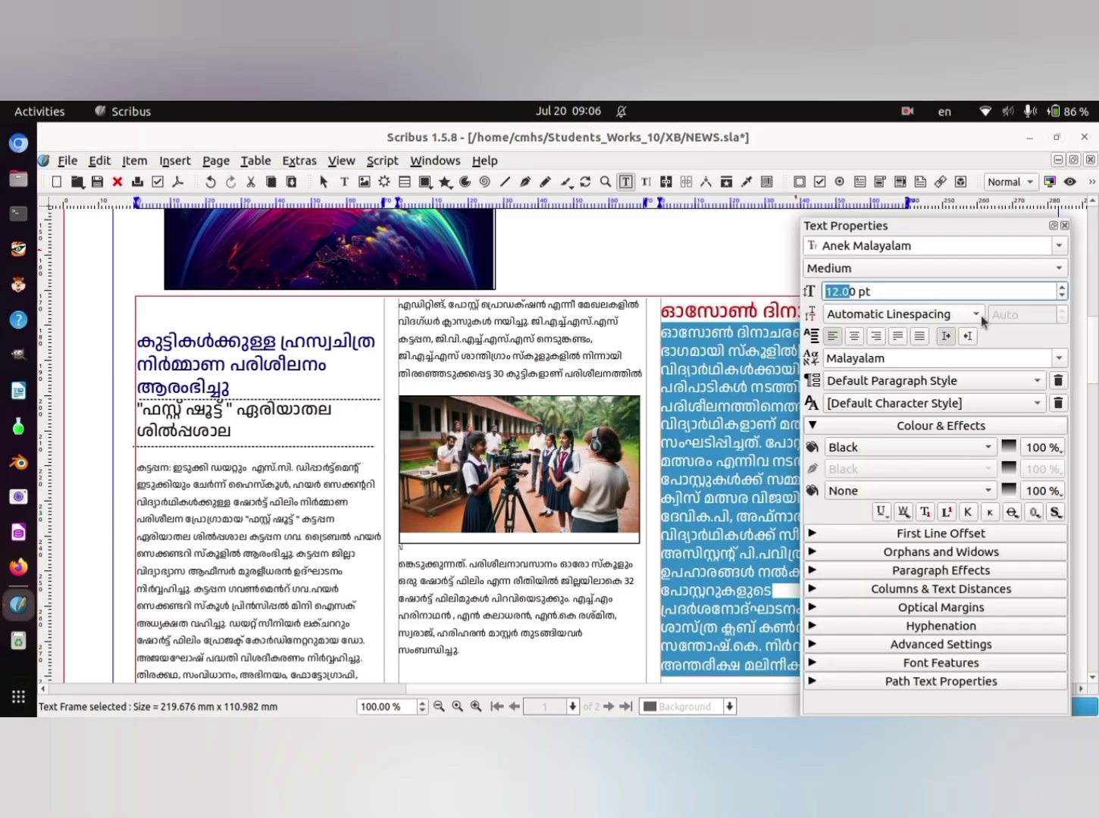
pyautogui.click(1064, 298)
pyautogui.click(1063, 296)
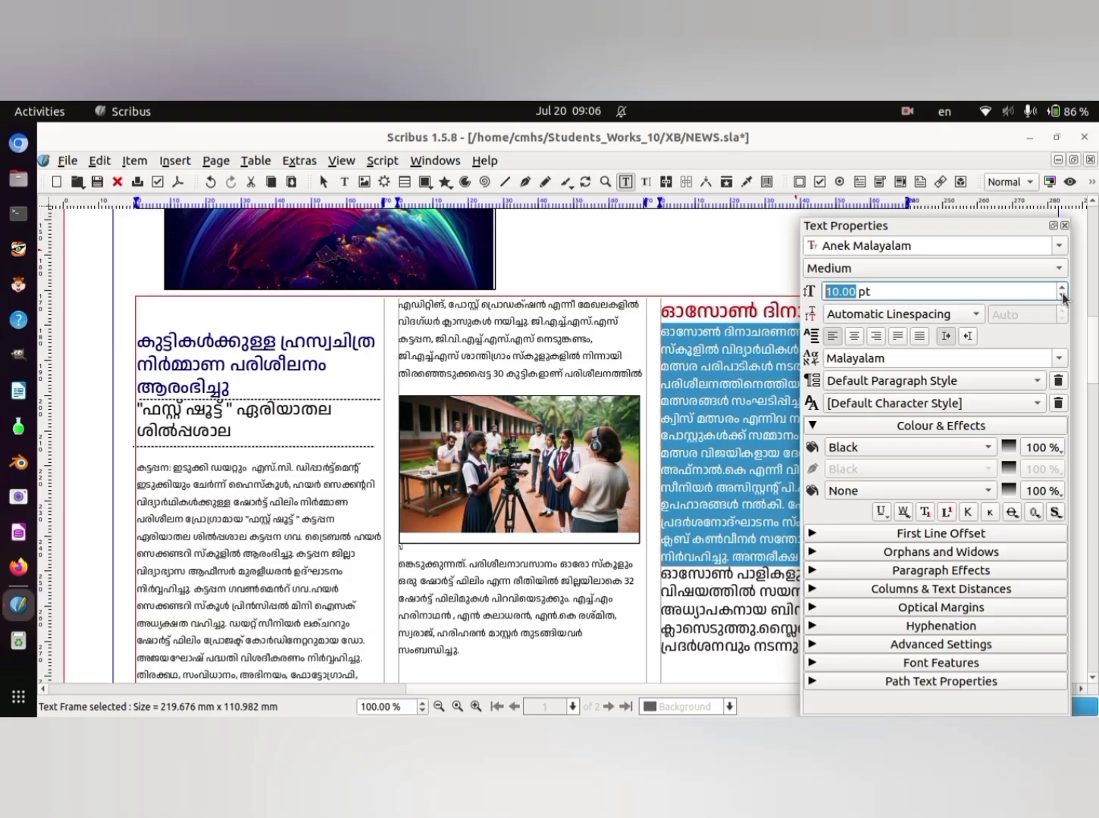
pyautogui.click(1063, 297)
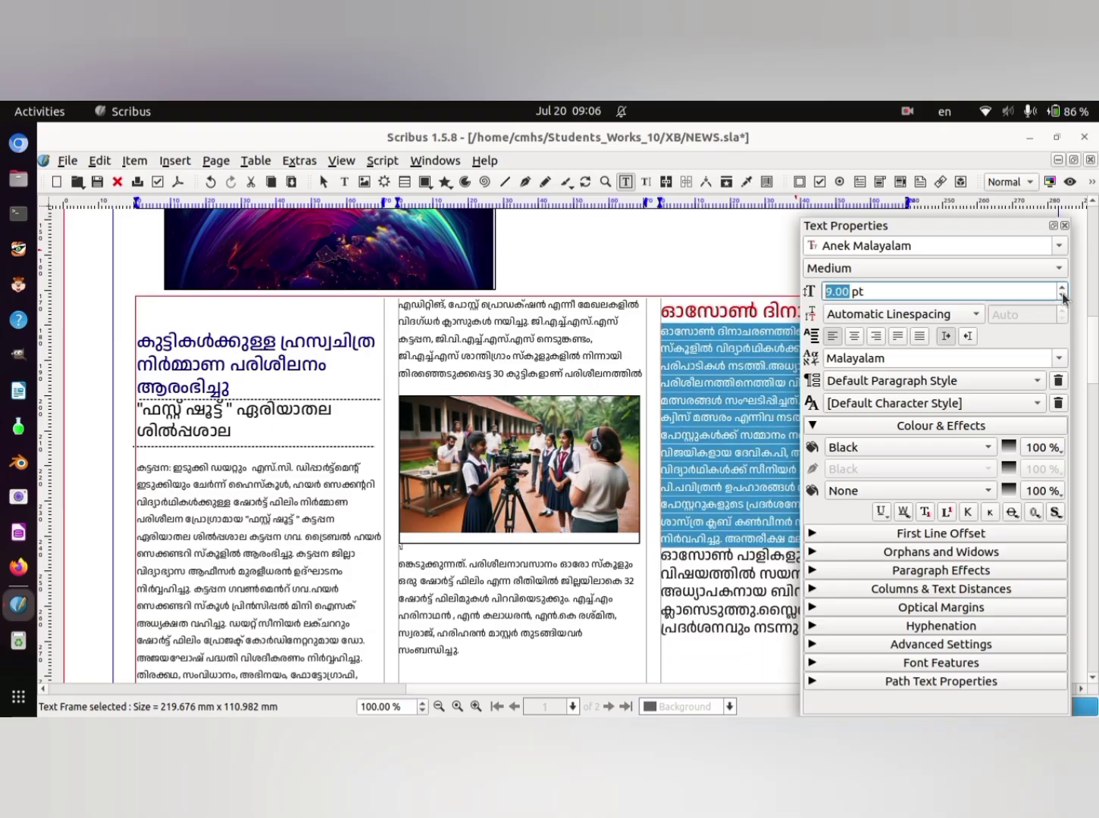
pyautogui.click(1064, 298)
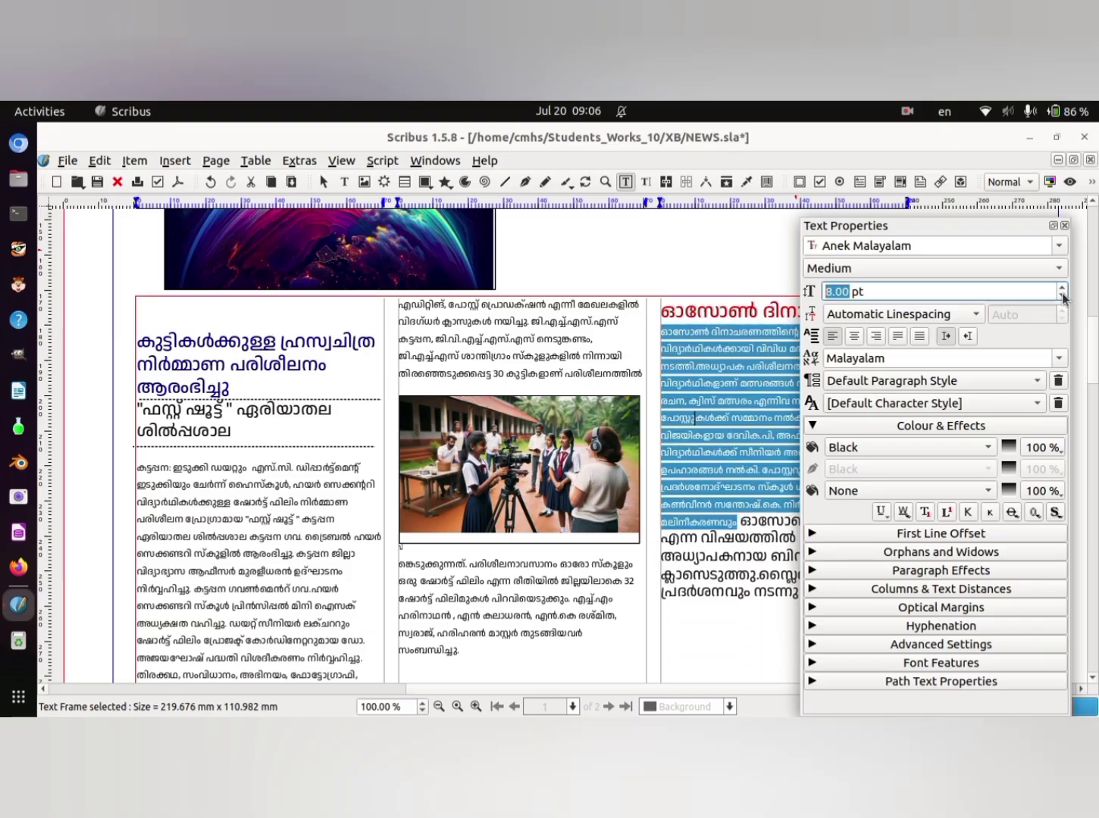
# - Move the text properties clear of the third column and set the article's larger closing lines to 11 pt
pyautogui.moveTo(1023, 231); pyautogui.dragTo(1095, 236)
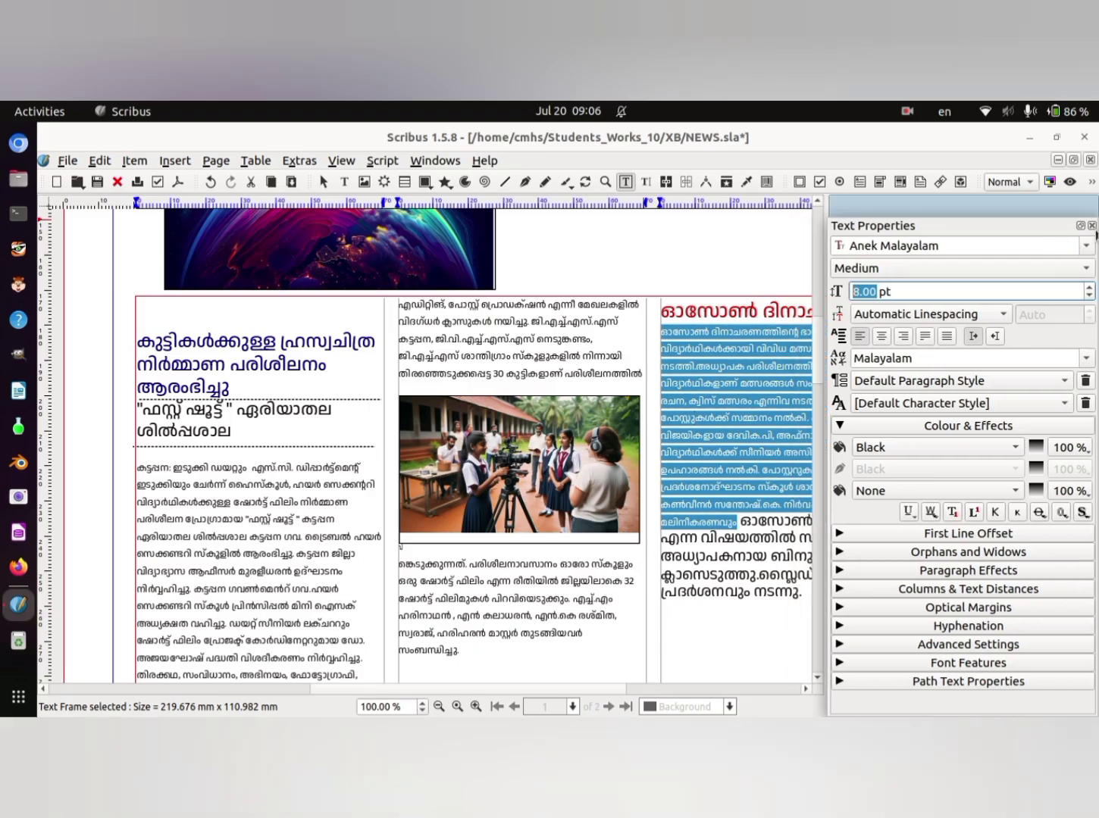
pyautogui.moveTo(986, 228); pyautogui.dragTo(401, 227)
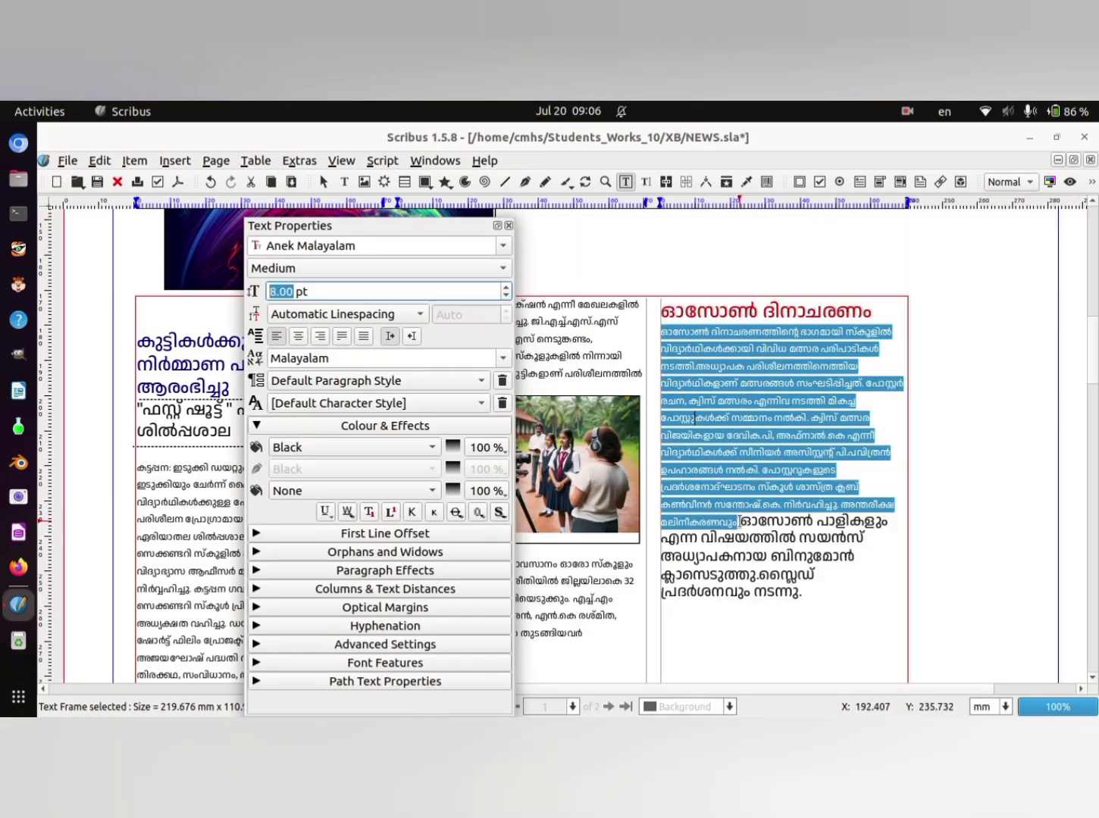
pyautogui.moveTo(737, 523); pyautogui.dragTo(785, 605)
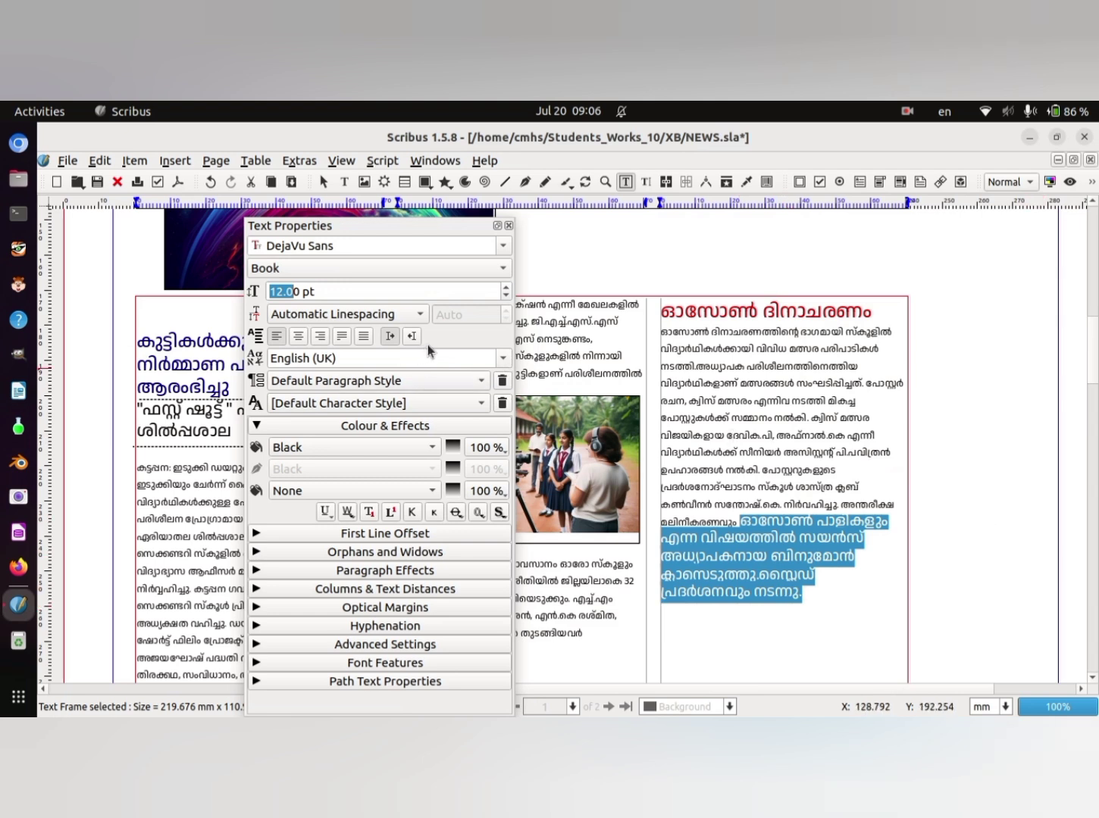
pyautogui.click(506, 294)
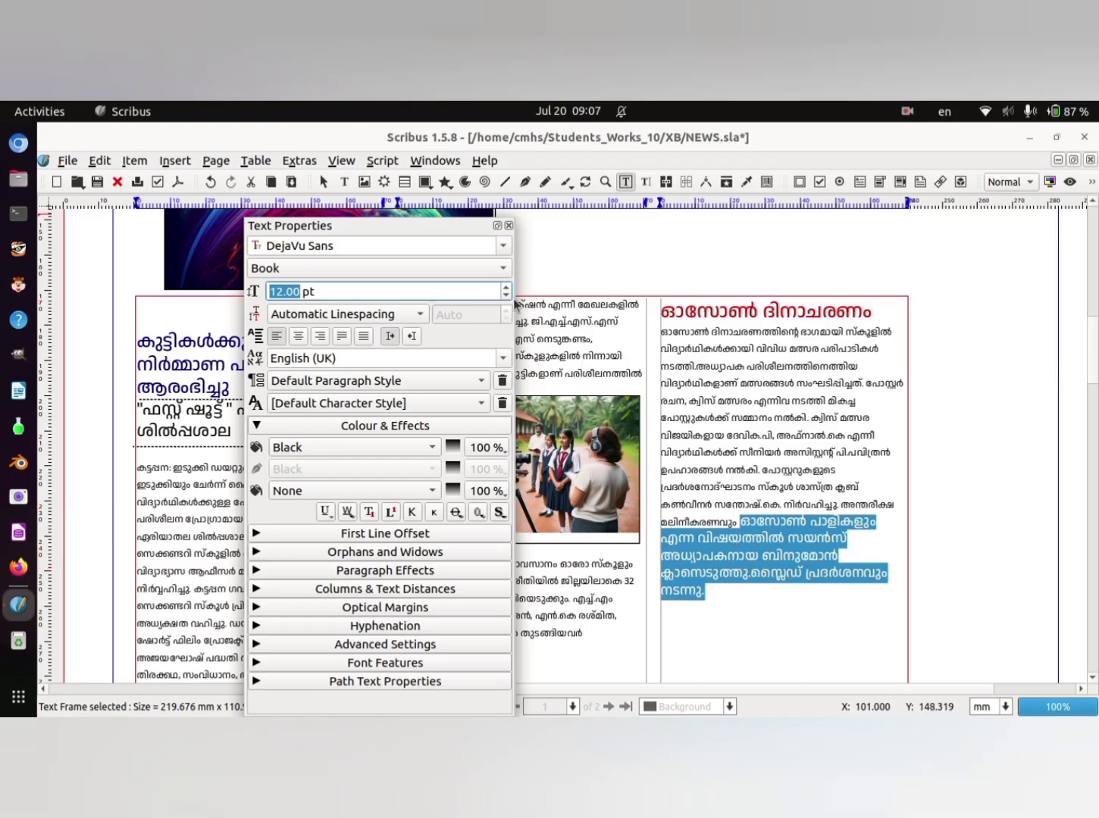
pyautogui.click(502, 359)
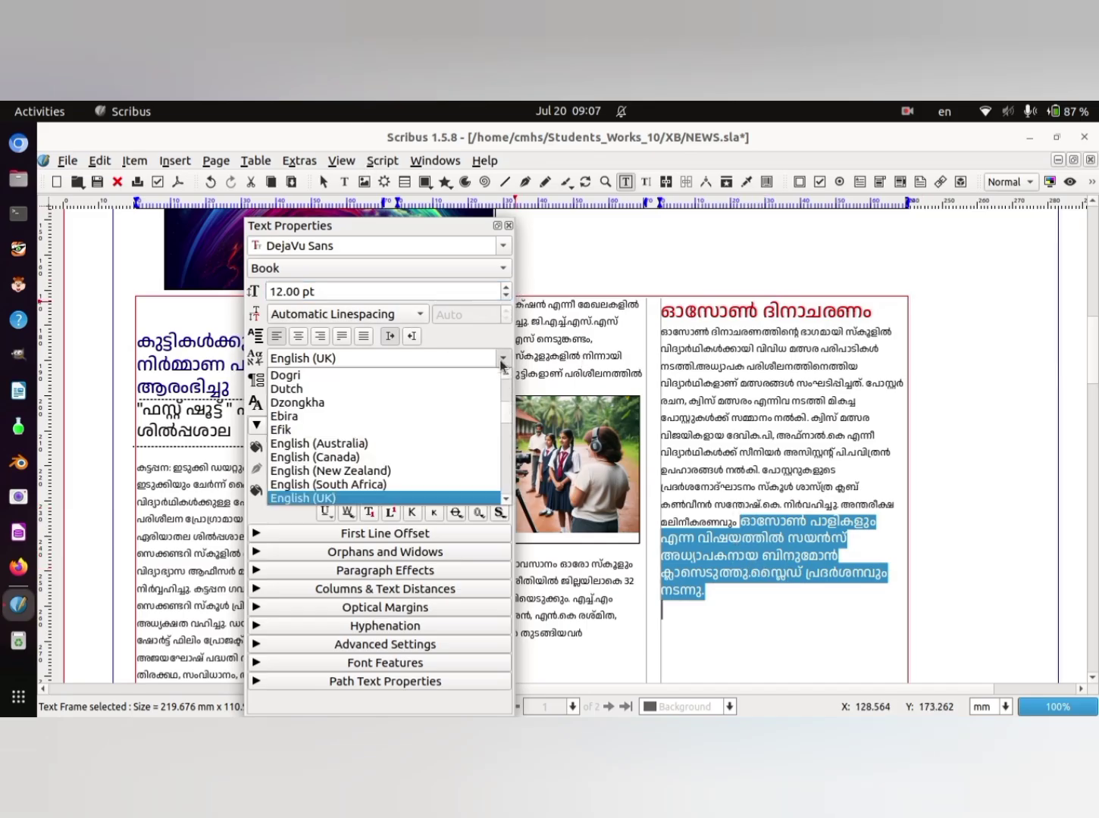
pyautogui.click(372, 356)
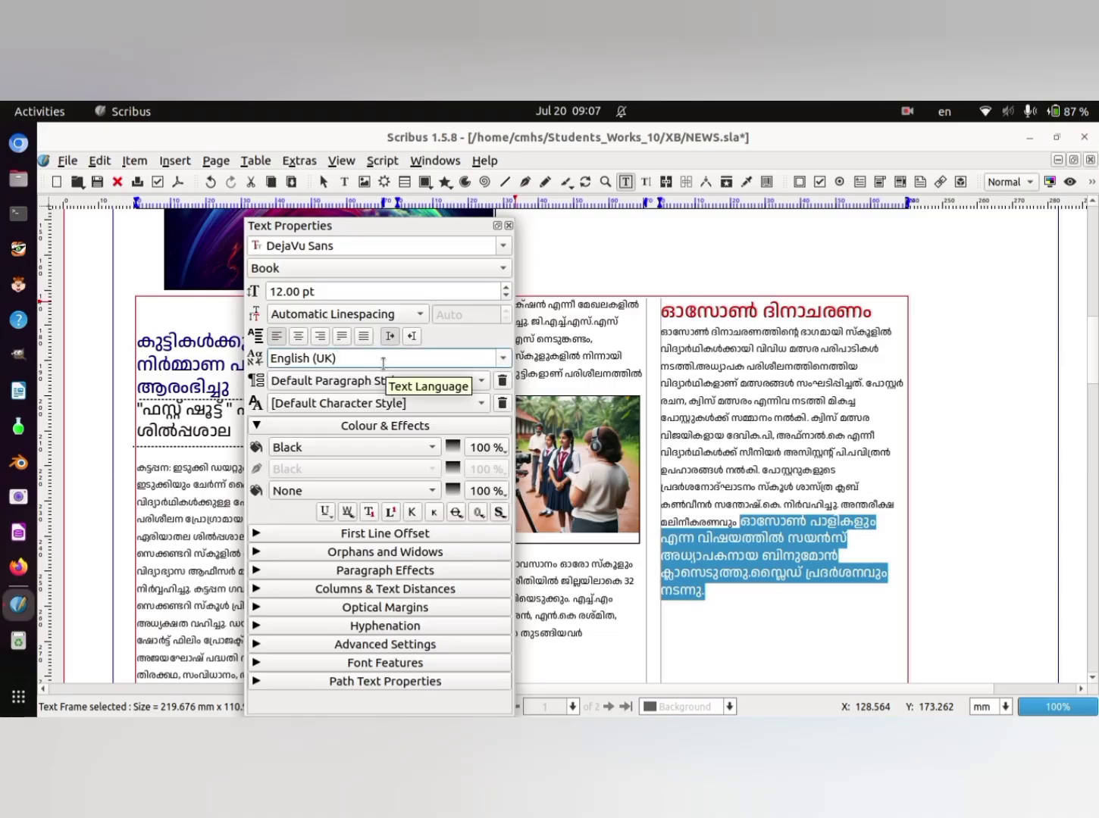
# - Set the selected larger closing lines of the third column's article to a font size of 8 pt
pyautogui.click(508, 226)
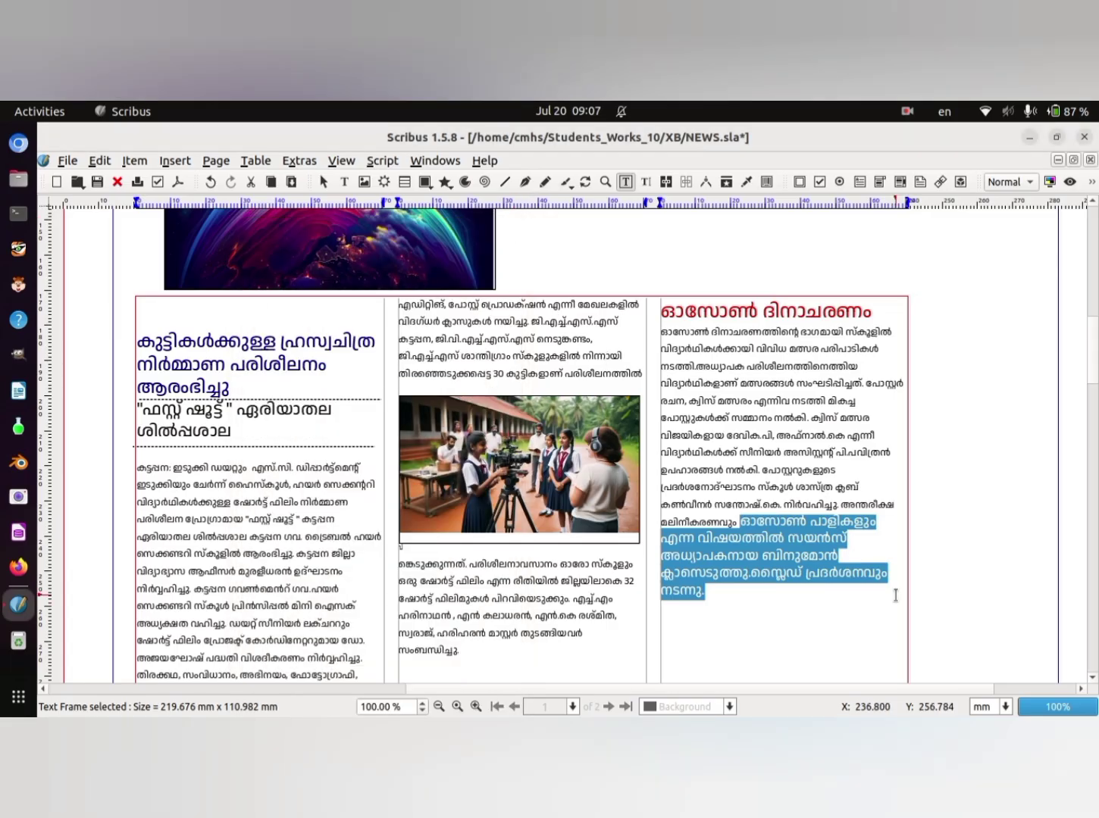
pyautogui.rightClick(781, 560)
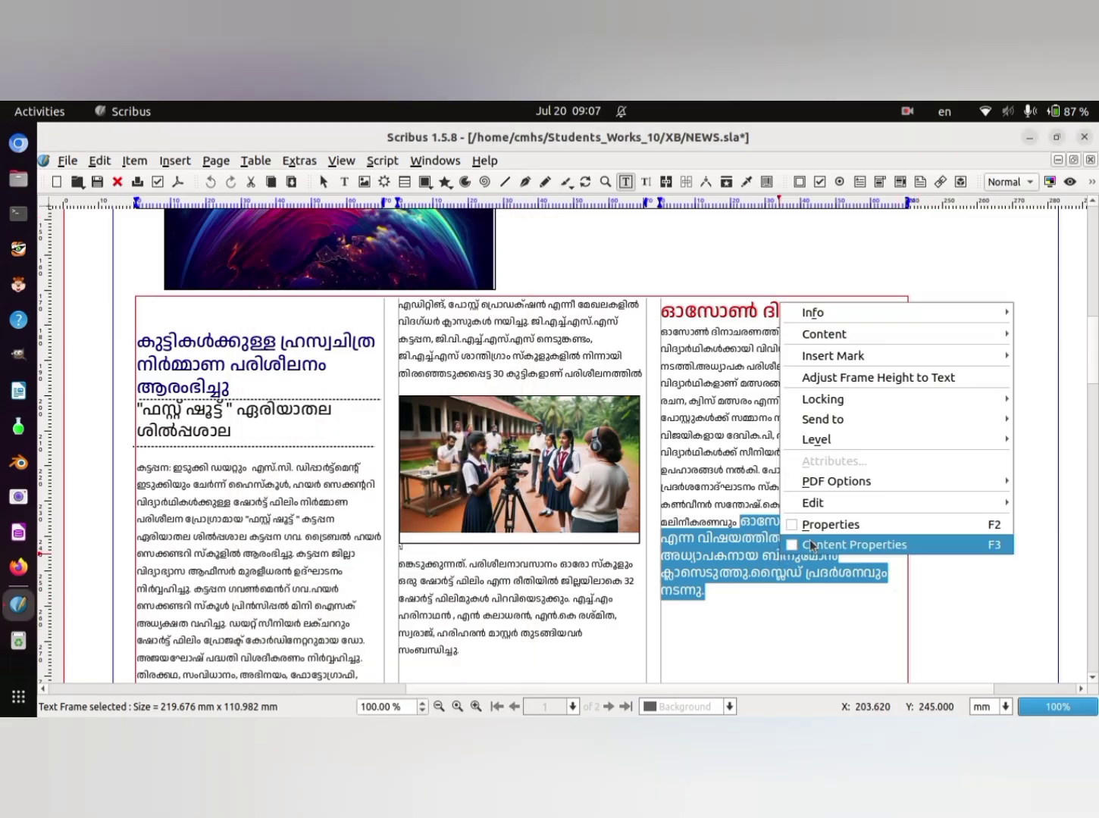
pyautogui.click(815, 546)
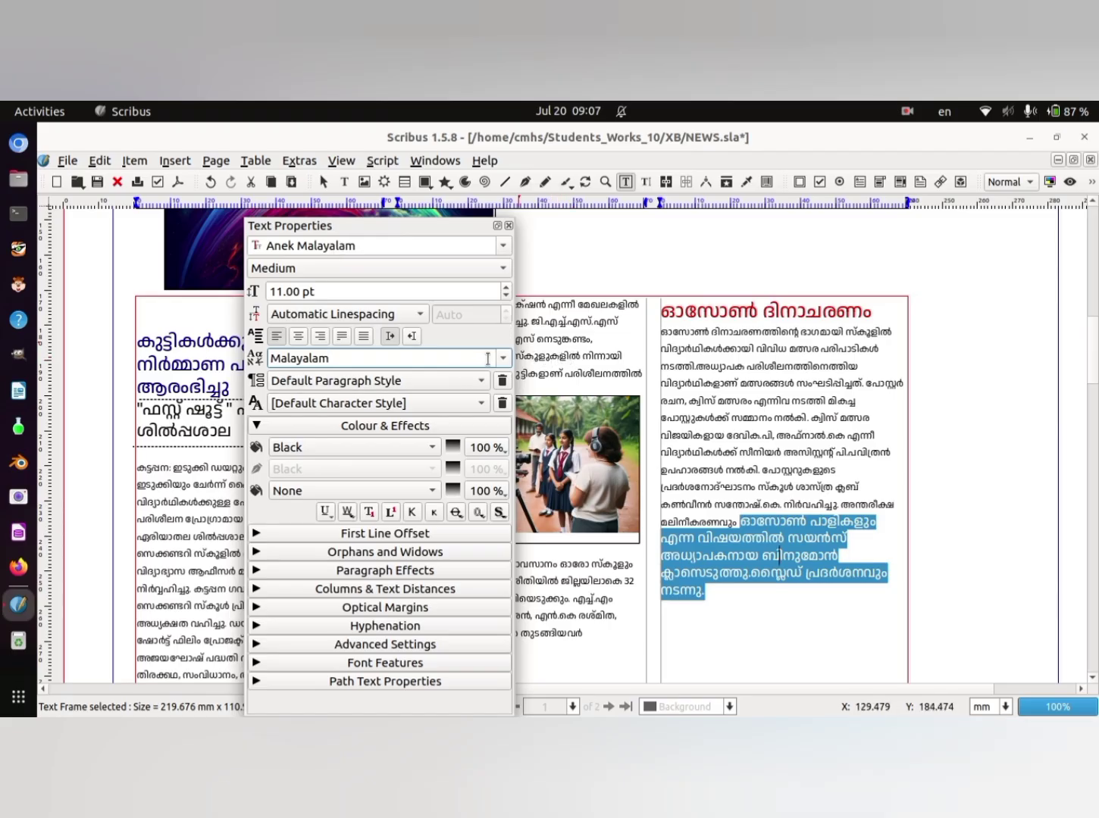
pyautogui.click(507, 297)
pyautogui.click(507, 296)
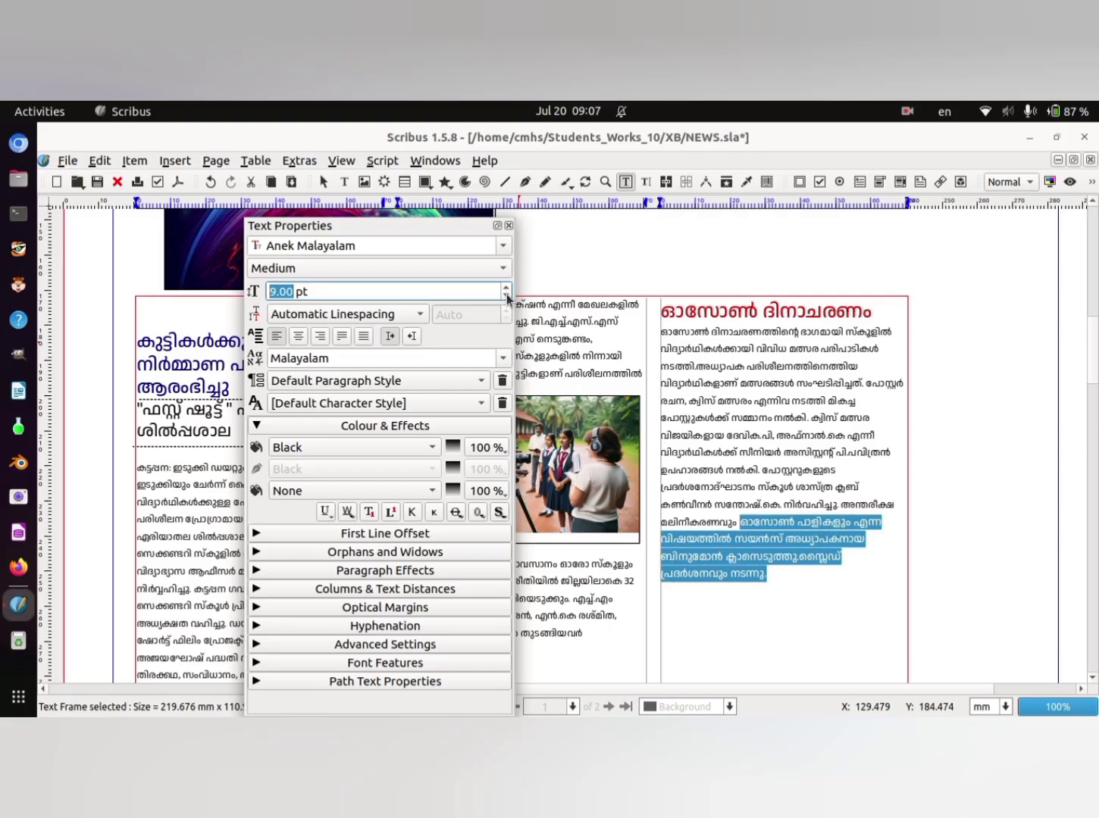
pyautogui.click(506, 296)
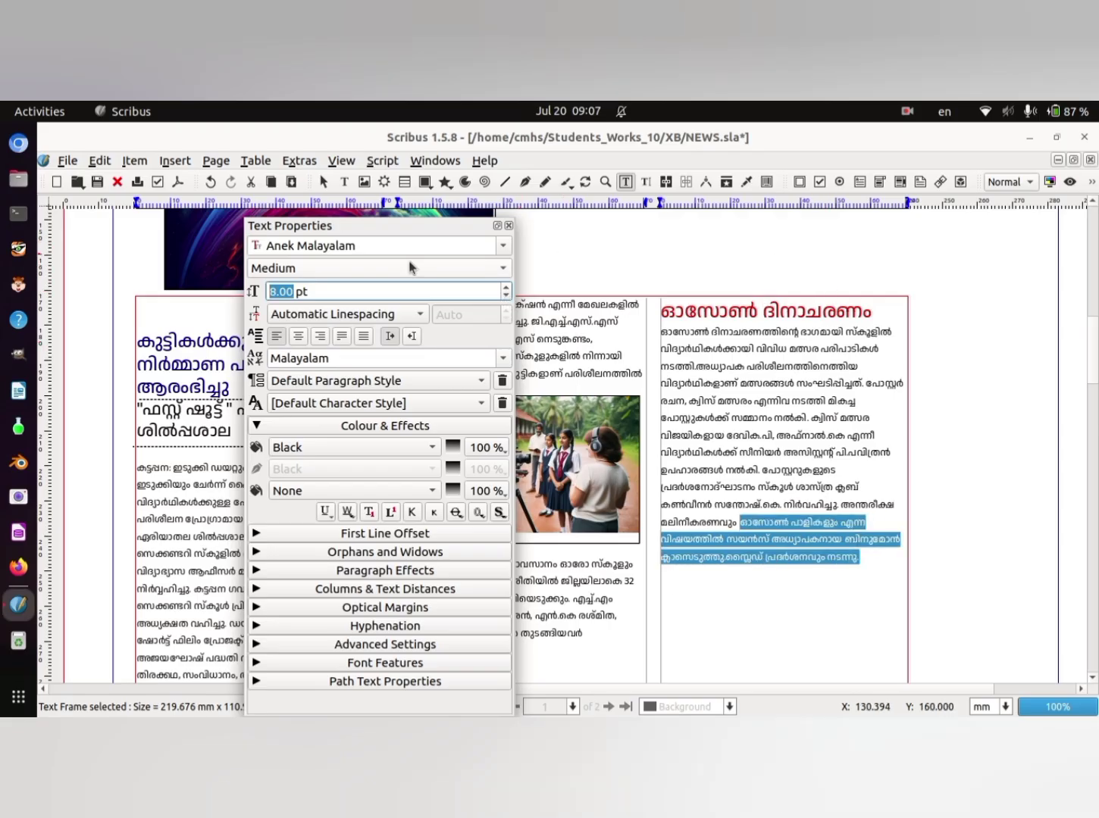
# - Right-align the third column's body text below the red heading and close the text properties
pyautogui.moveTo(443, 227); pyautogui.dragTo(1025, 228)
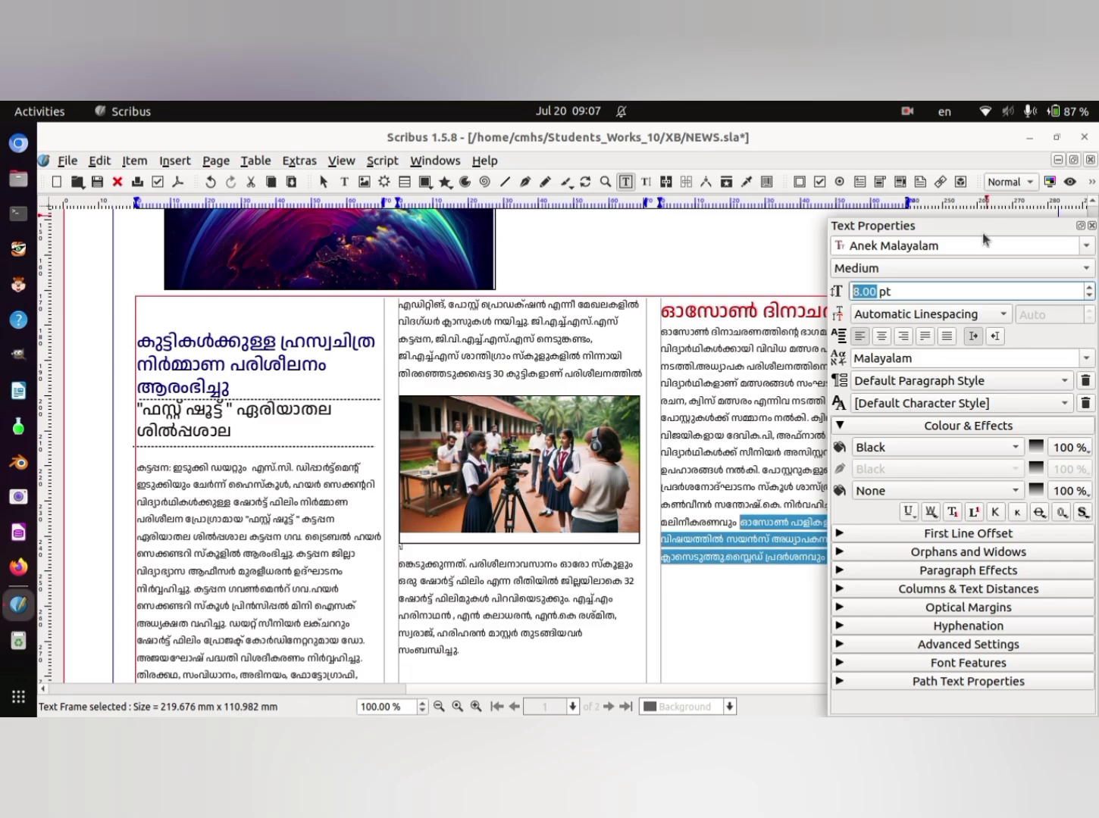
pyautogui.moveTo(984, 241); pyautogui.dragTo(497, 226)
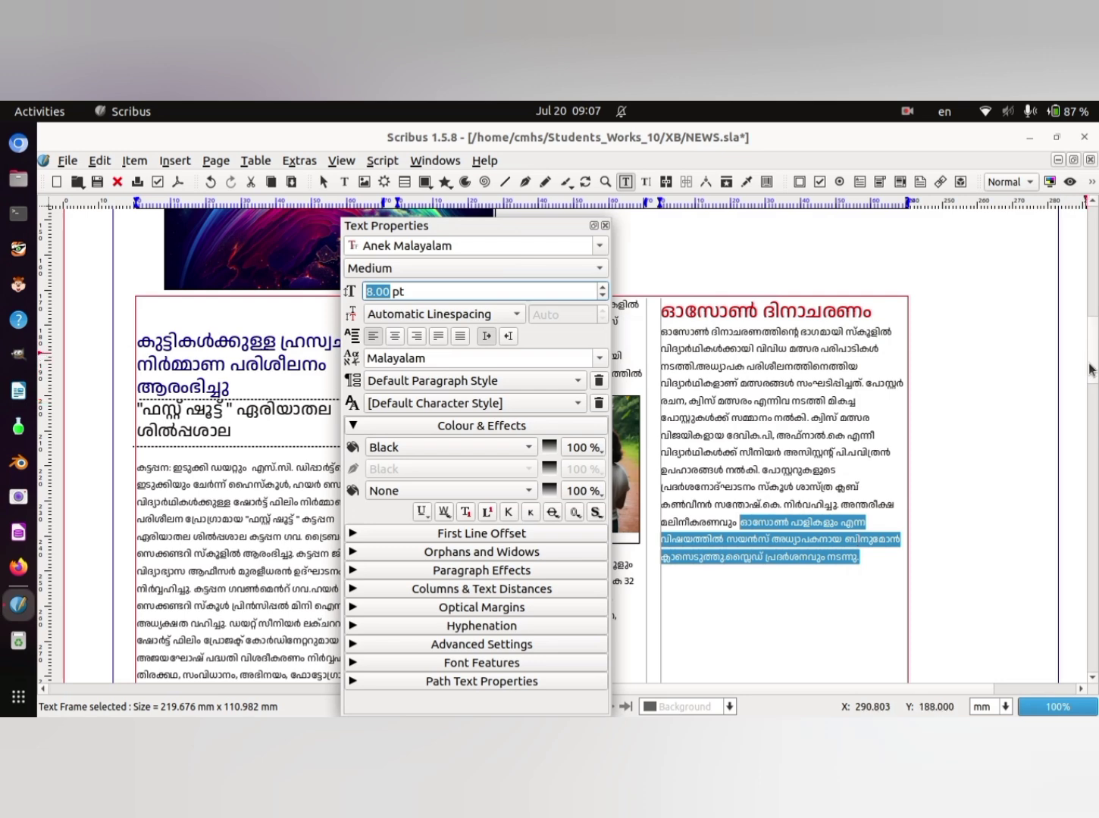
pyautogui.moveTo(1090, 369); pyautogui.dragTo(1085, 350)
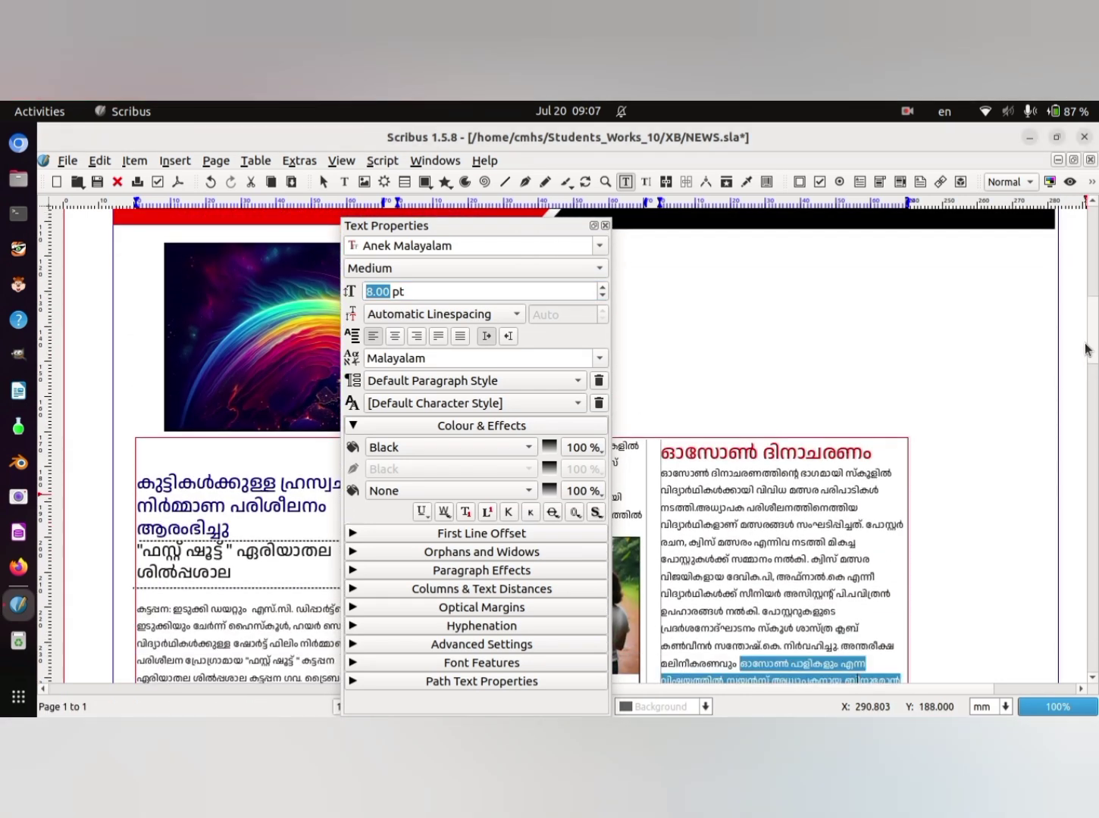
pyautogui.click(416, 342)
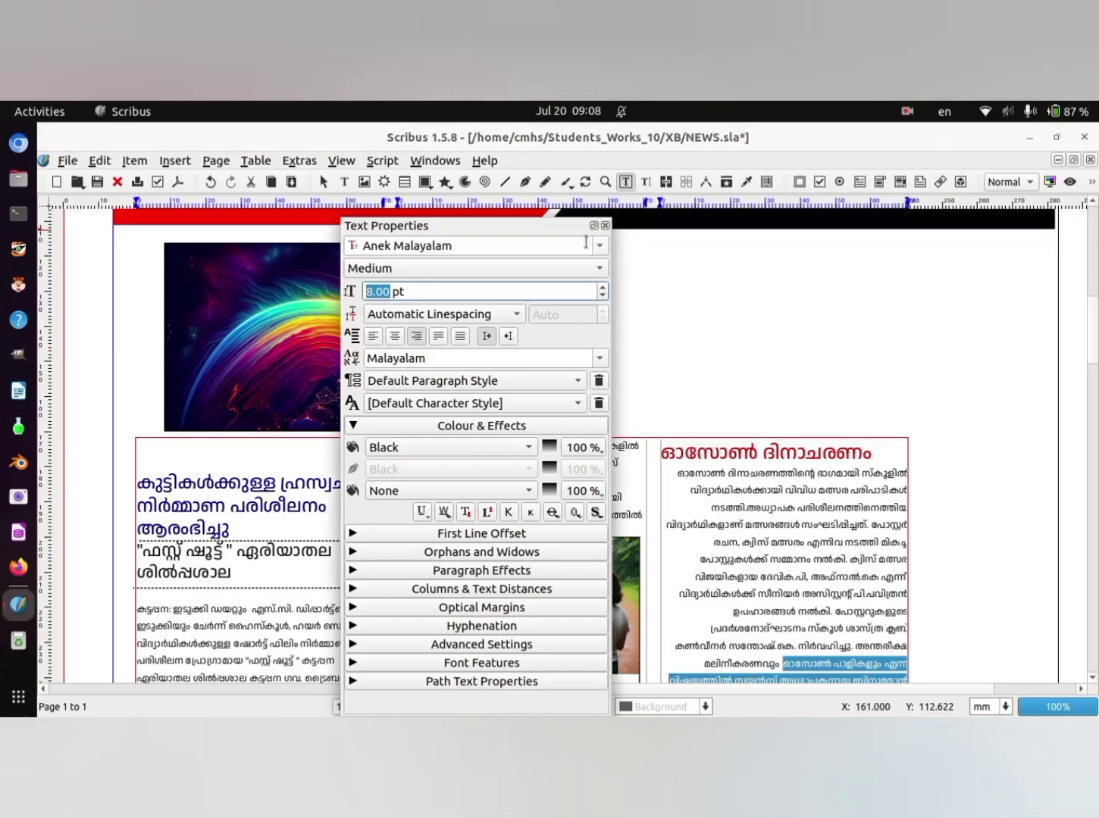
pyautogui.click(605, 226)
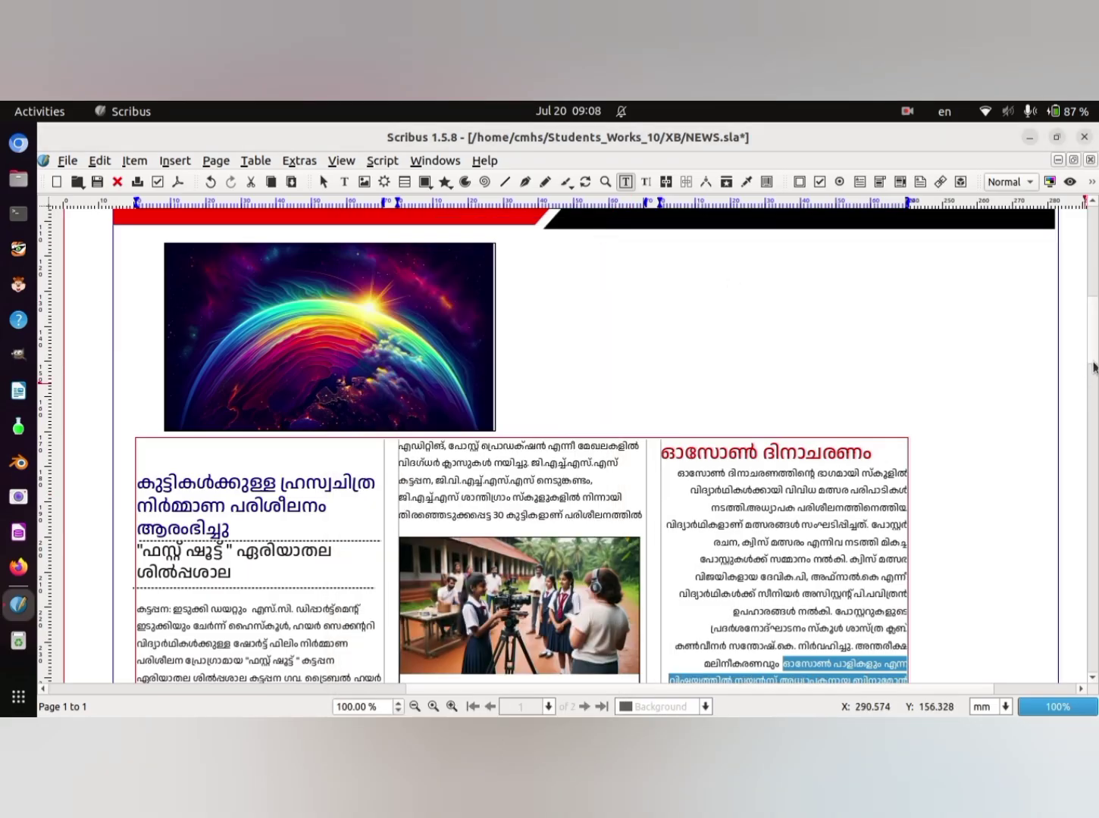
# - Preview the page without frame outlines, examine the layout from the masthead to the article columns, and leave the preview
pyautogui.moveTo(1096, 348); pyautogui.dragTo(1084, 287)
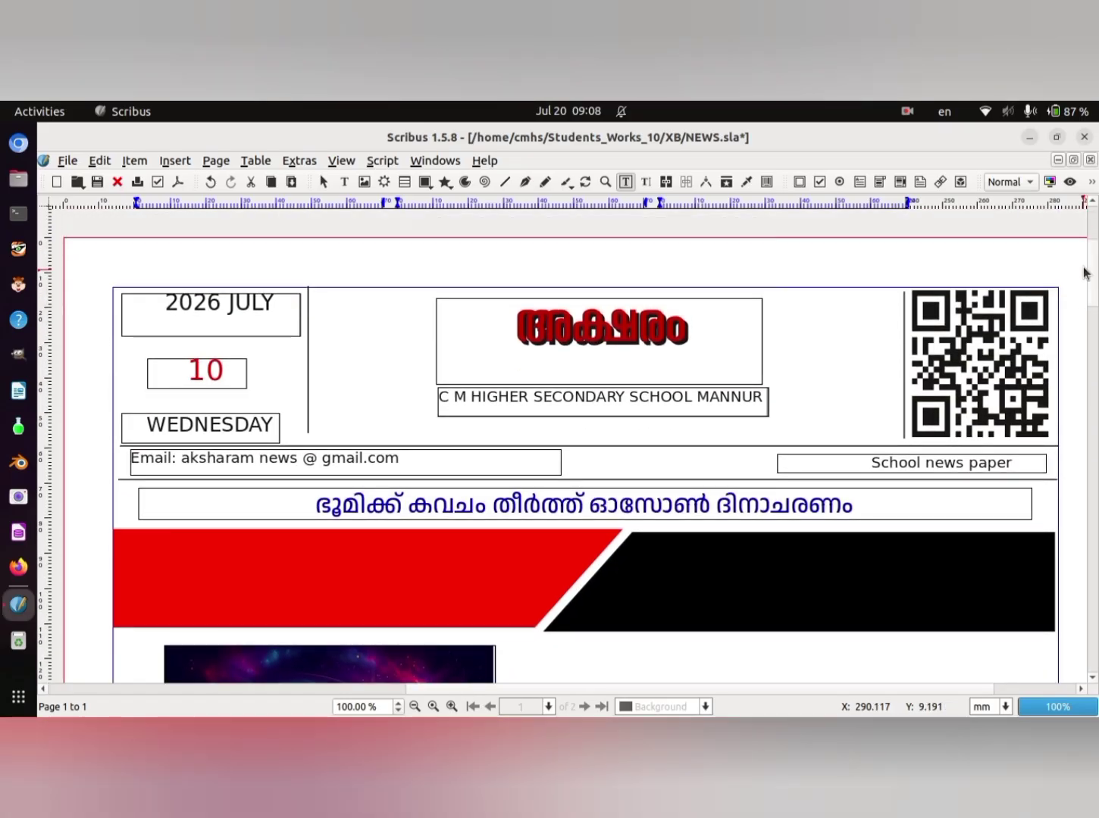
pyautogui.click(1069, 183)
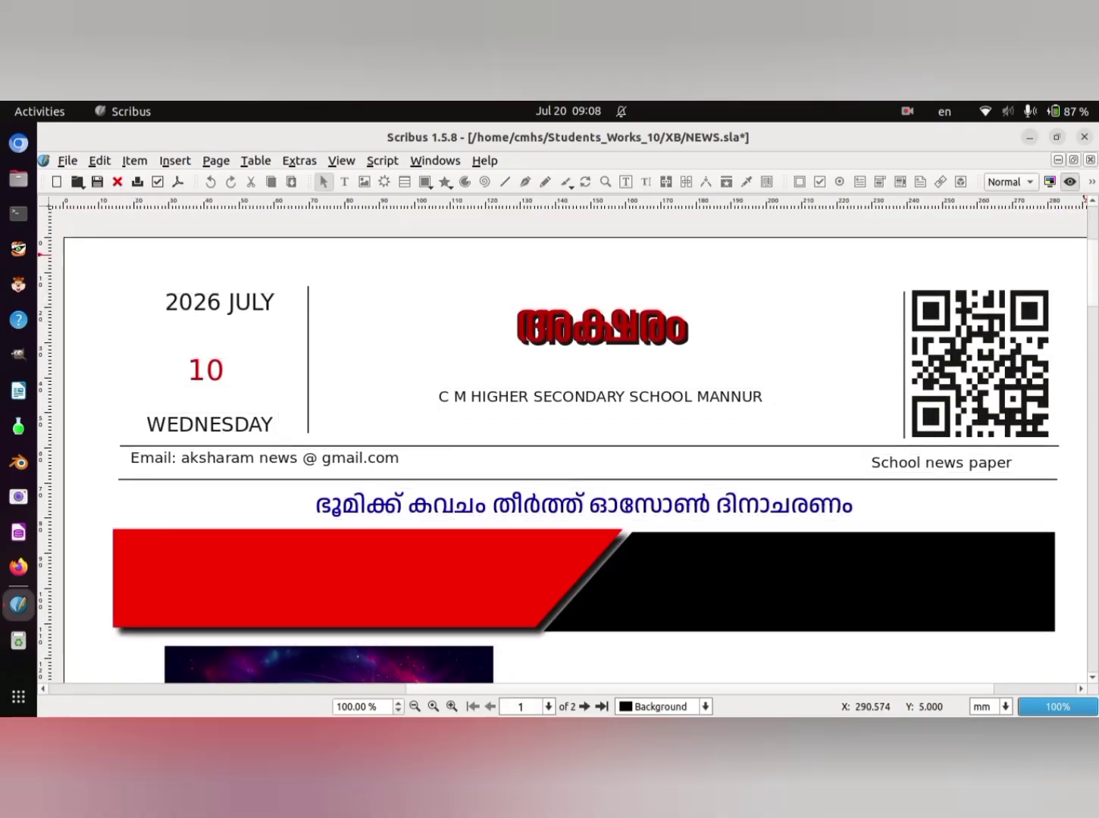
pyautogui.moveTo(1093, 281)
pyautogui.mouseDown()
pyautogui.moveTo(1096, 359)
pyautogui.moveTo(1091, 276)
pyautogui.mouseUp()
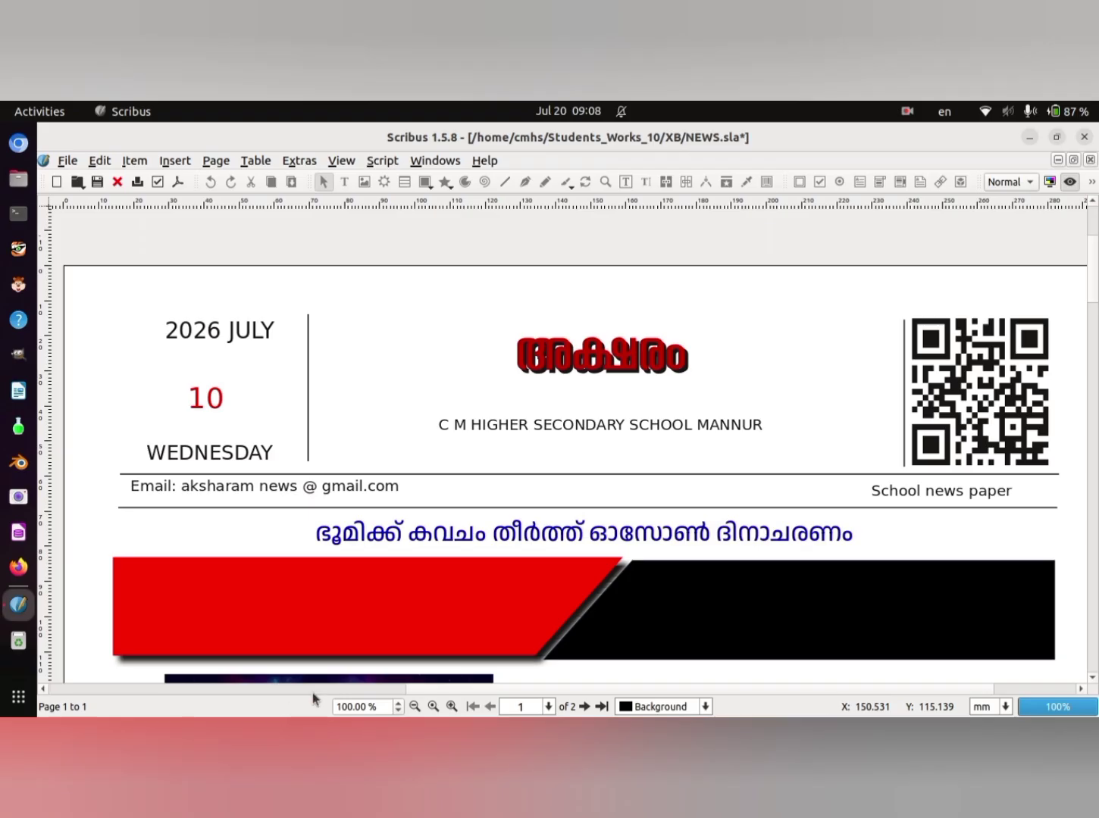
pyautogui.click(415, 706)
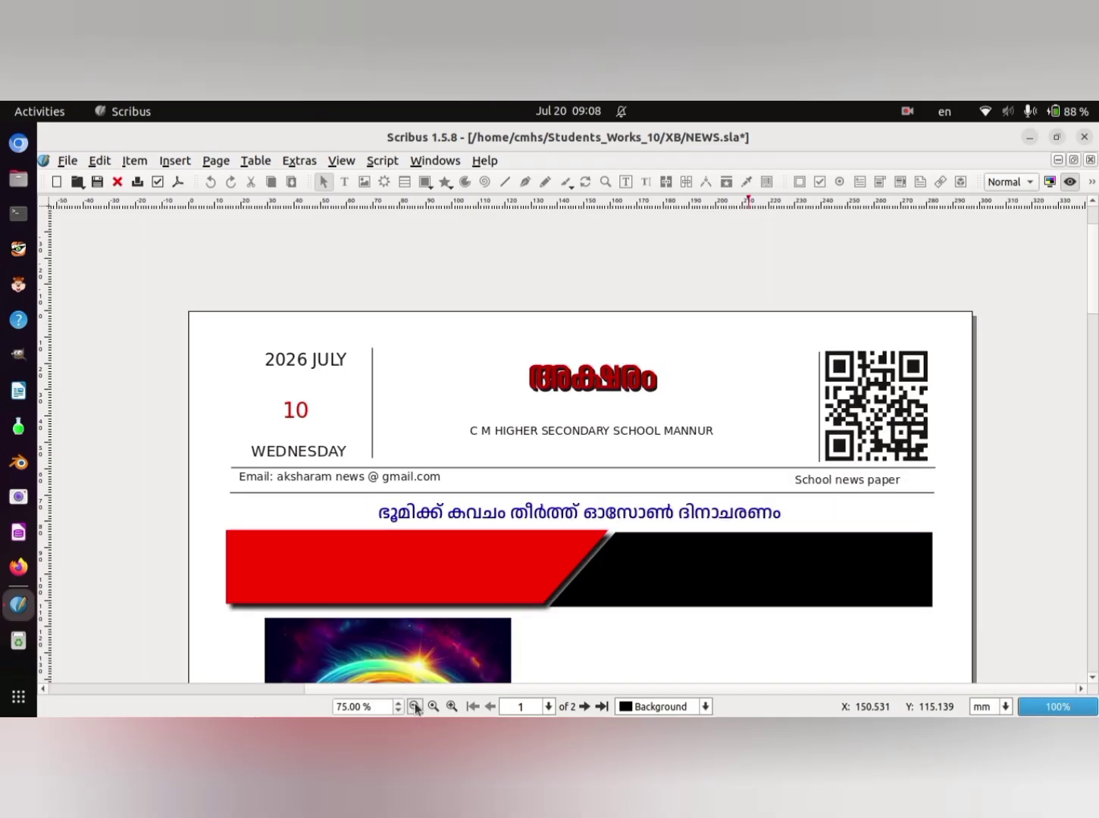
pyautogui.click(416, 706)
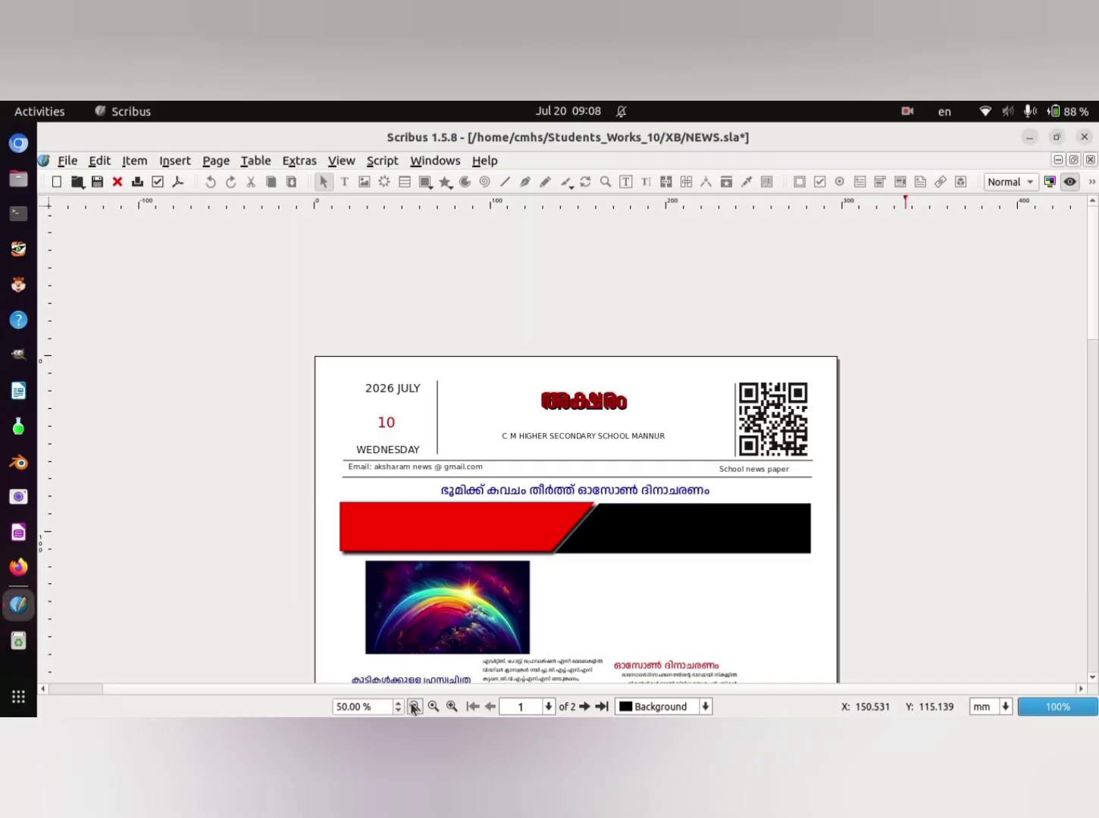
pyautogui.click(414, 707)
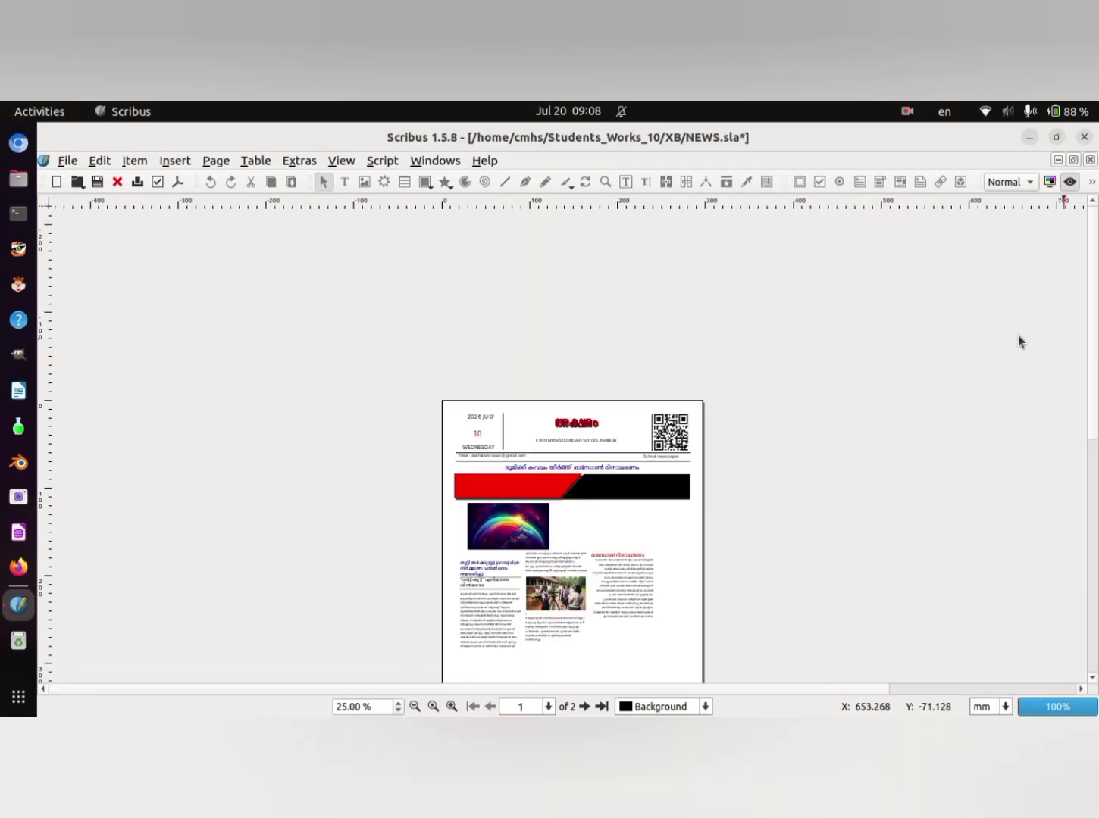
pyautogui.moveTo(1095, 280); pyautogui.dragTo(1097, 306)
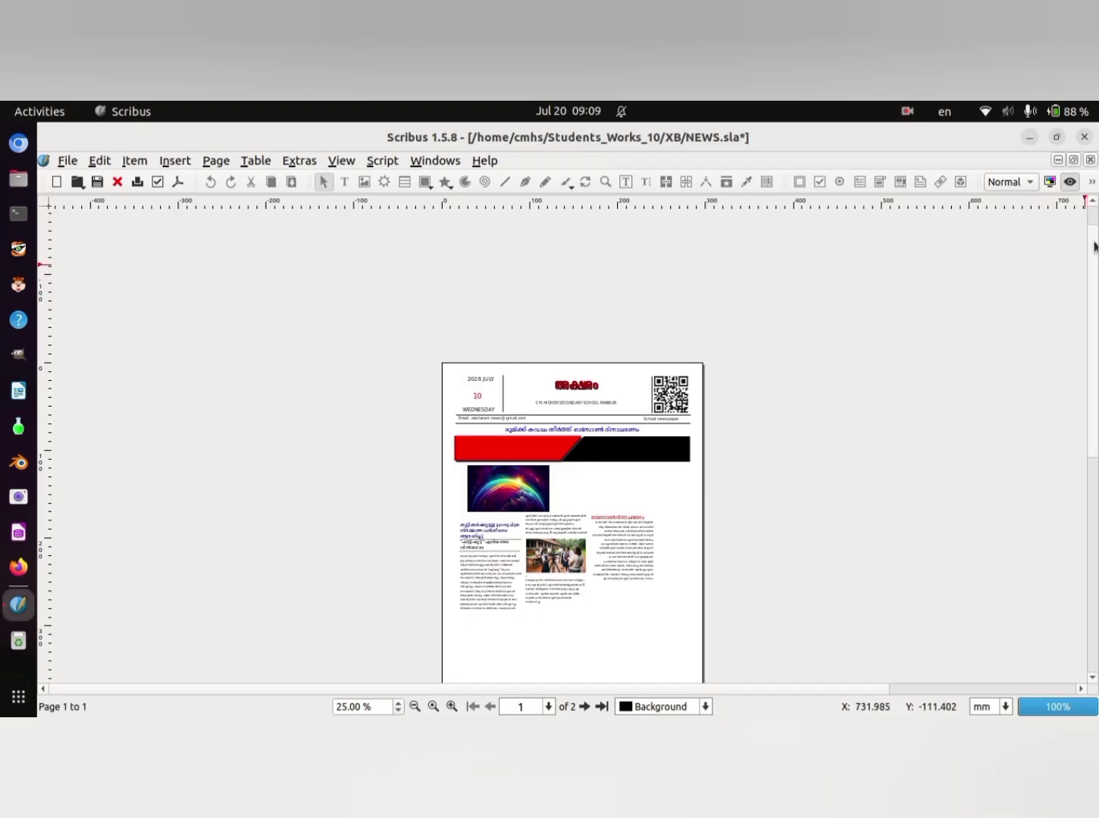
pyautogui.scroll(-1, 1093, 256)
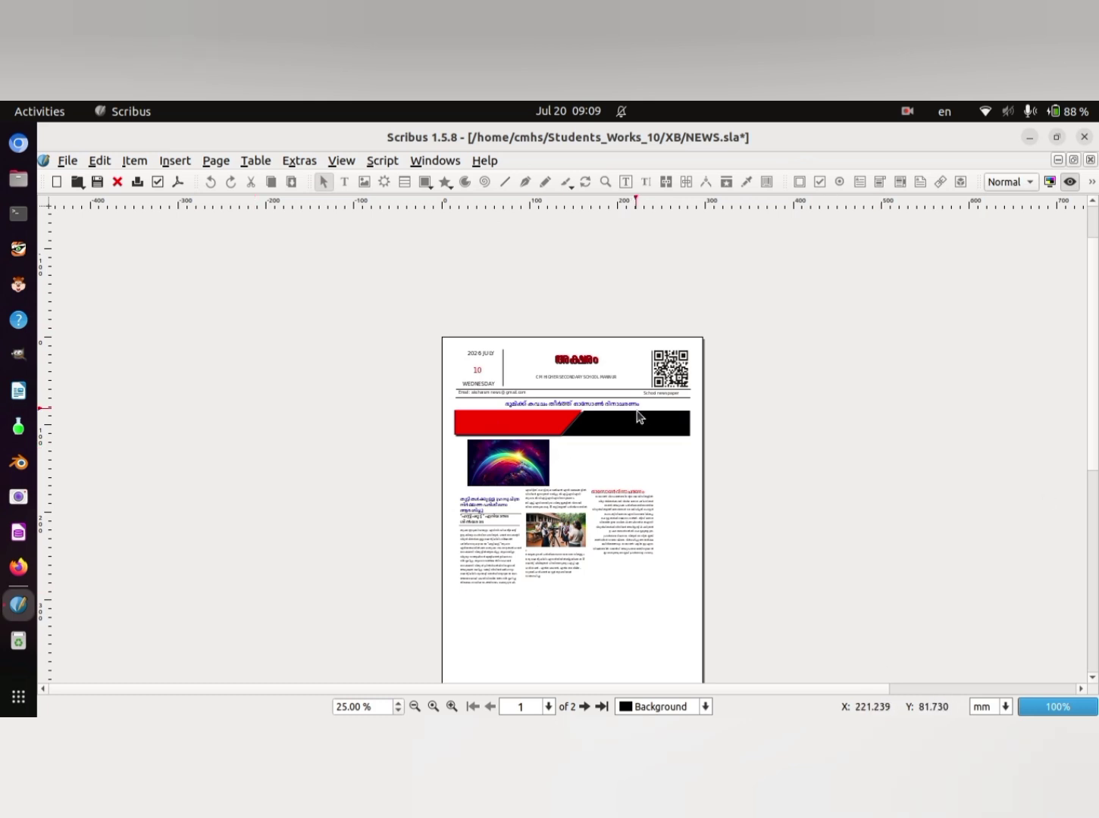
pyautogui.click(433, 707)
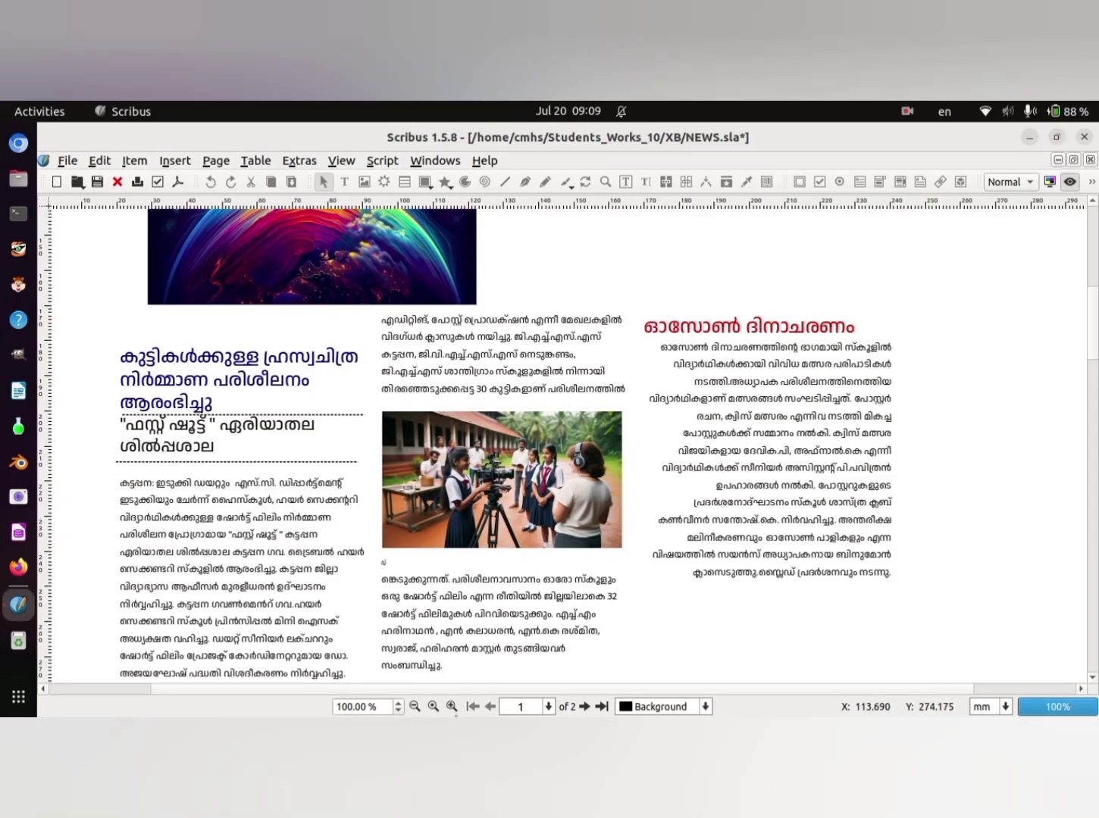
pyautogui.click(414, 707)
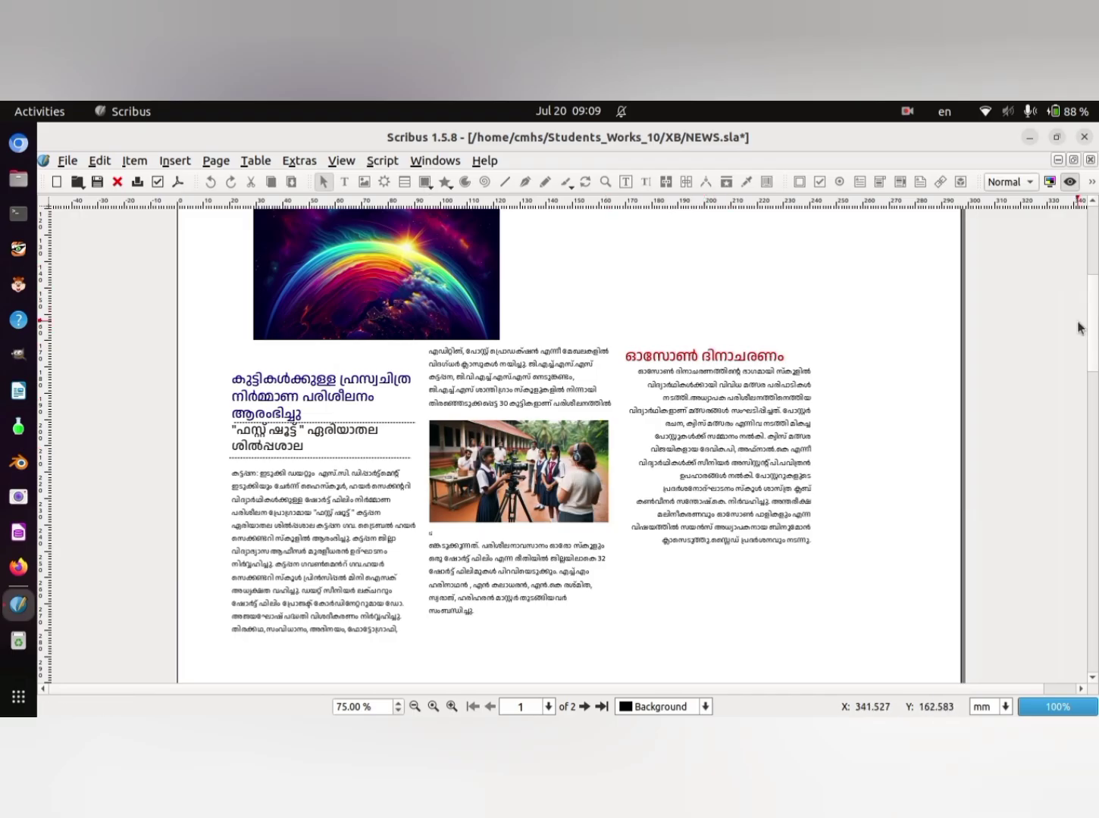
pyautogui.scroll(5, 1091, 324)
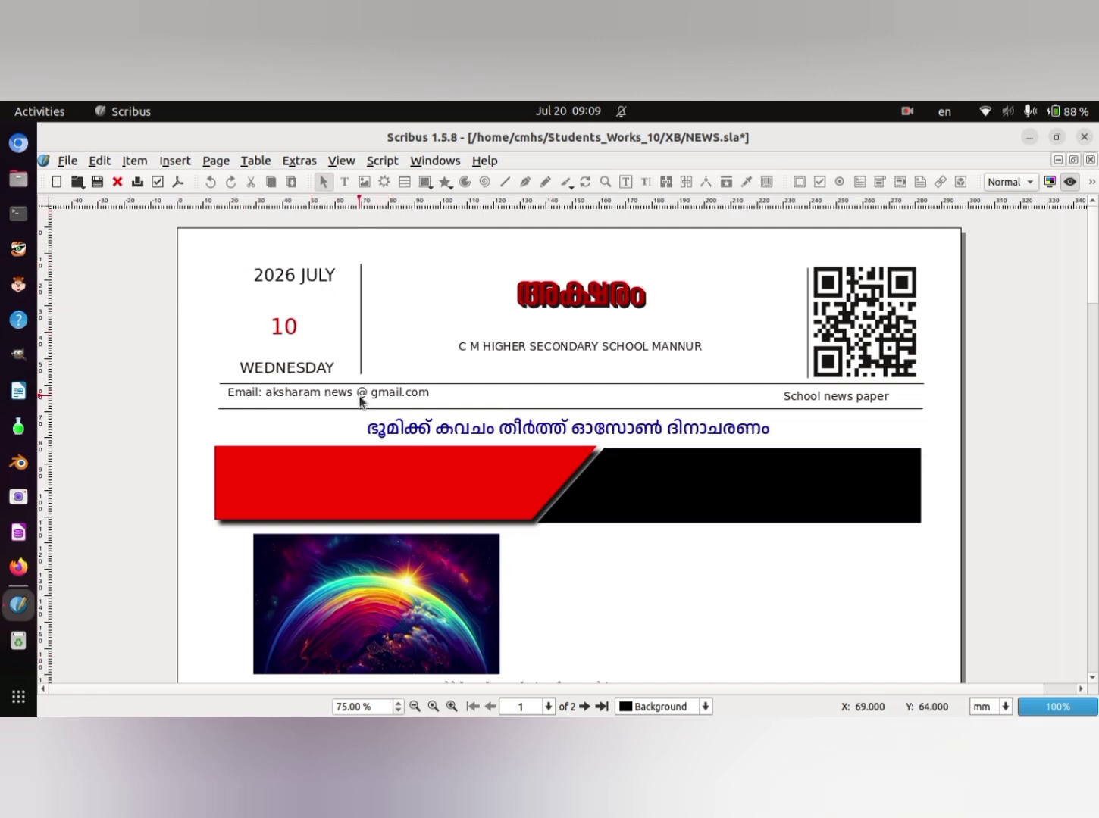
pyautogui.click(1070, 182)
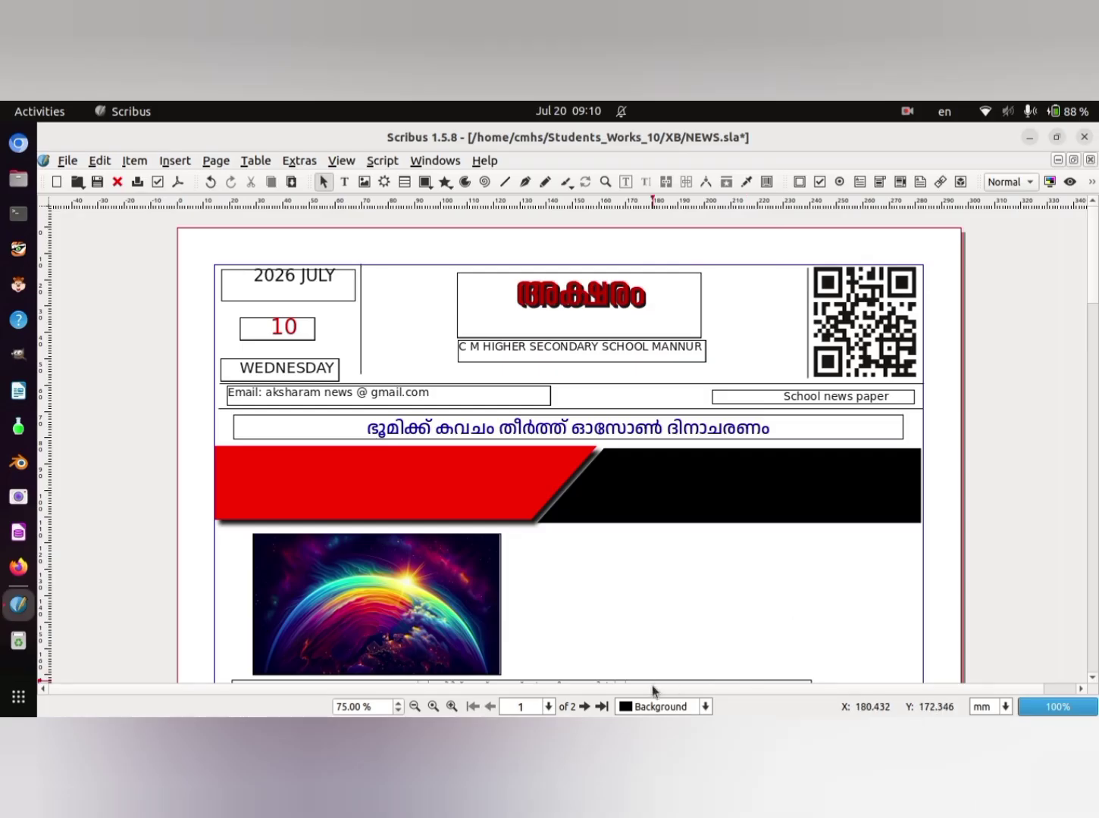
pyautogui.click(415, 707)
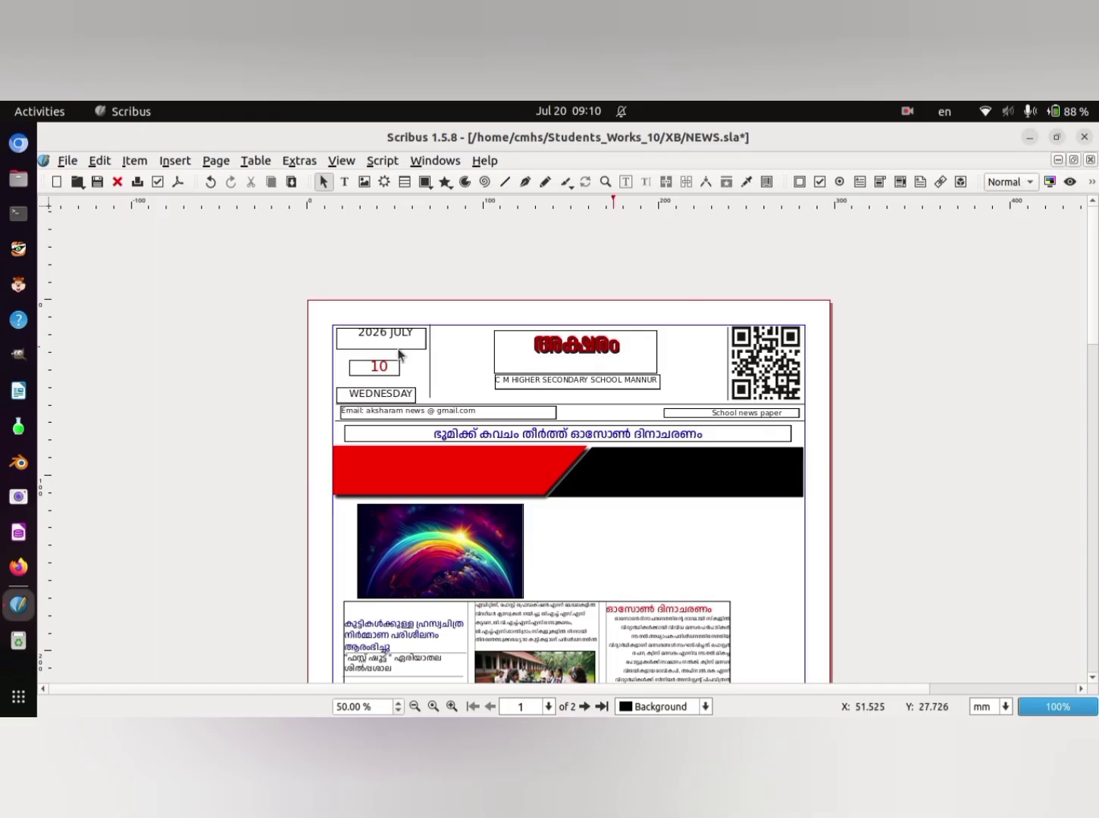
pyautogui.click(425, 182)
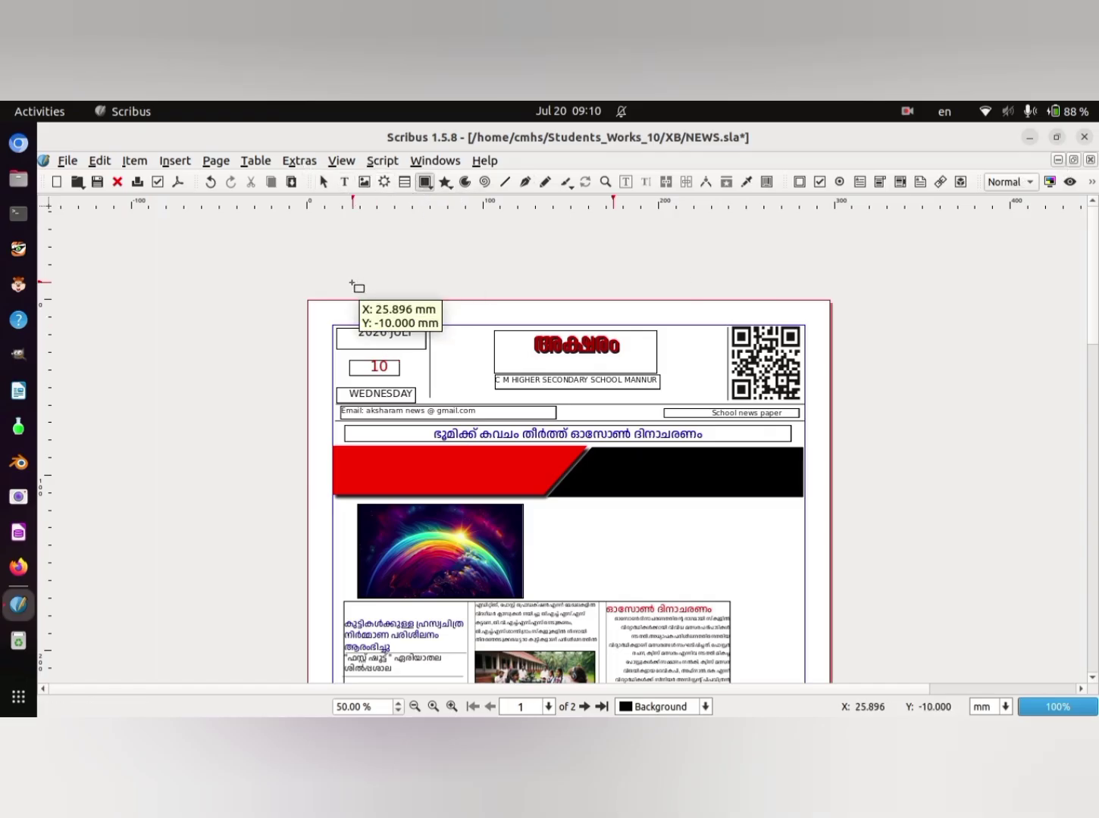
pyautogui.moveTo(311, 307); pyautogui.dragTo(842, 717)
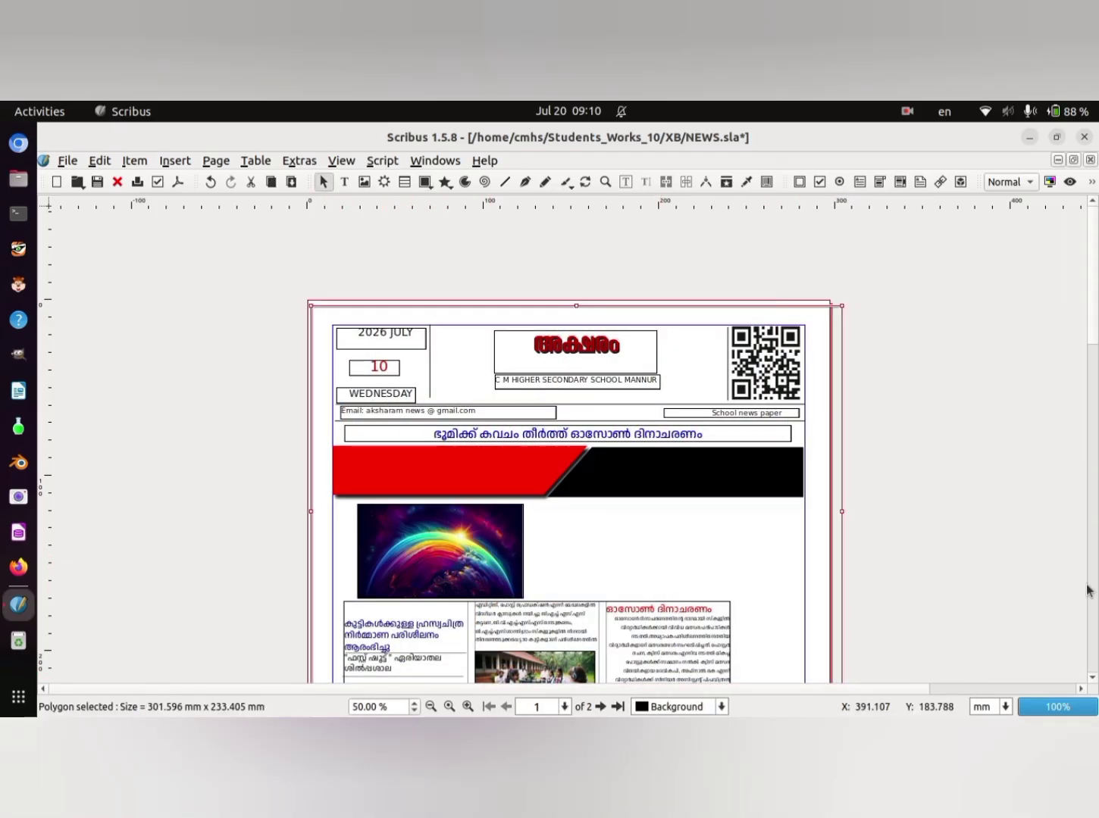
pyautogui.moveTo(1091, 246); pyautogui.dragTo(1091, 290)
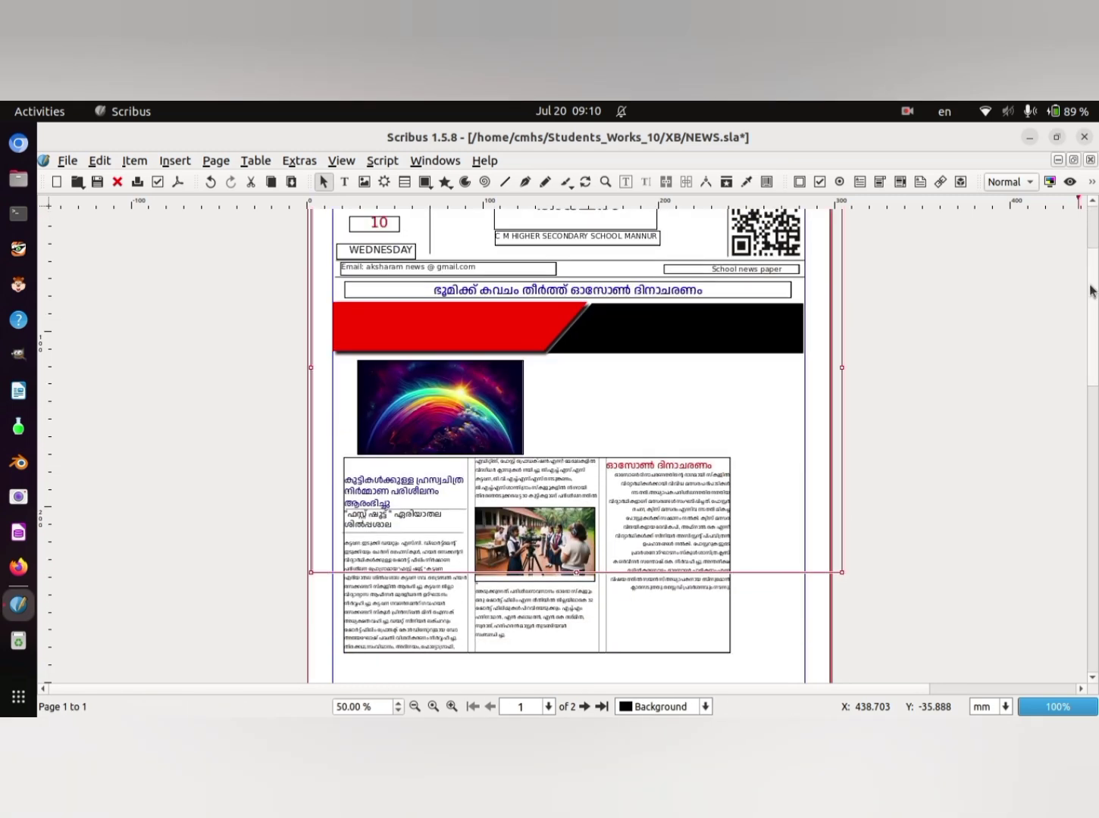
pyautogui.click(962, 319)
pyautogui.click(100, 162)
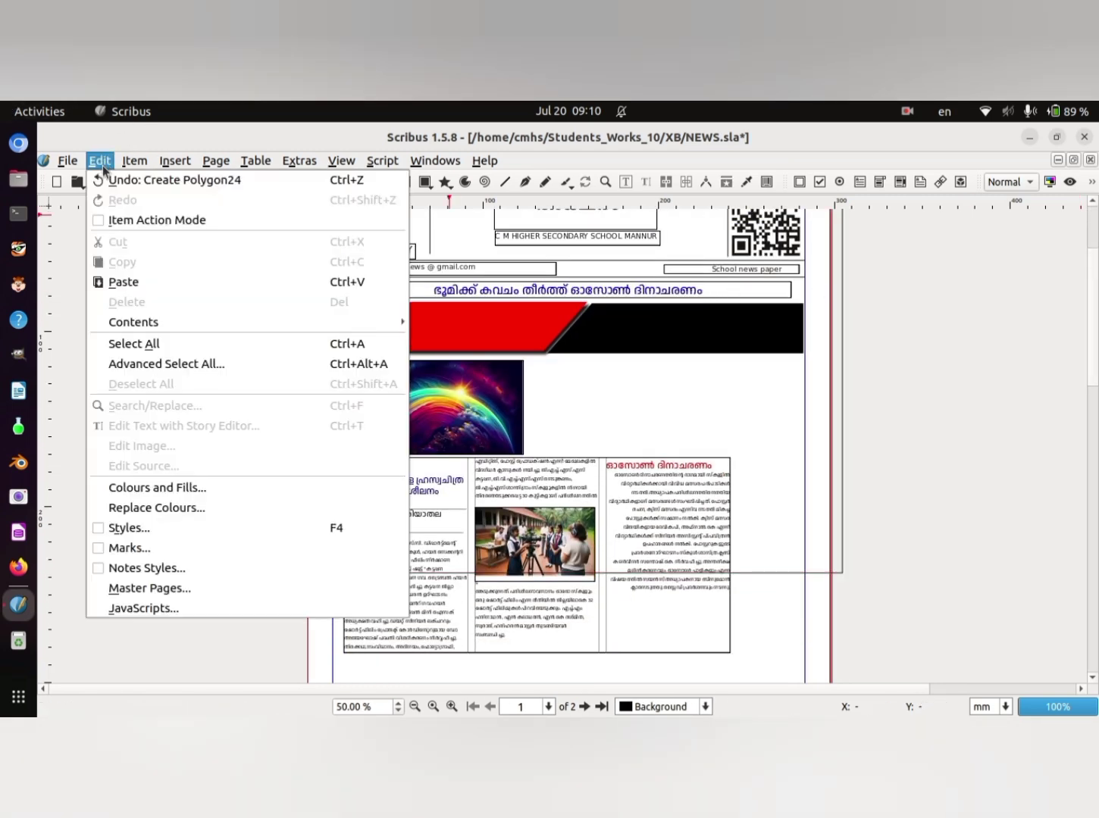
pyautogui.click(117, 179)
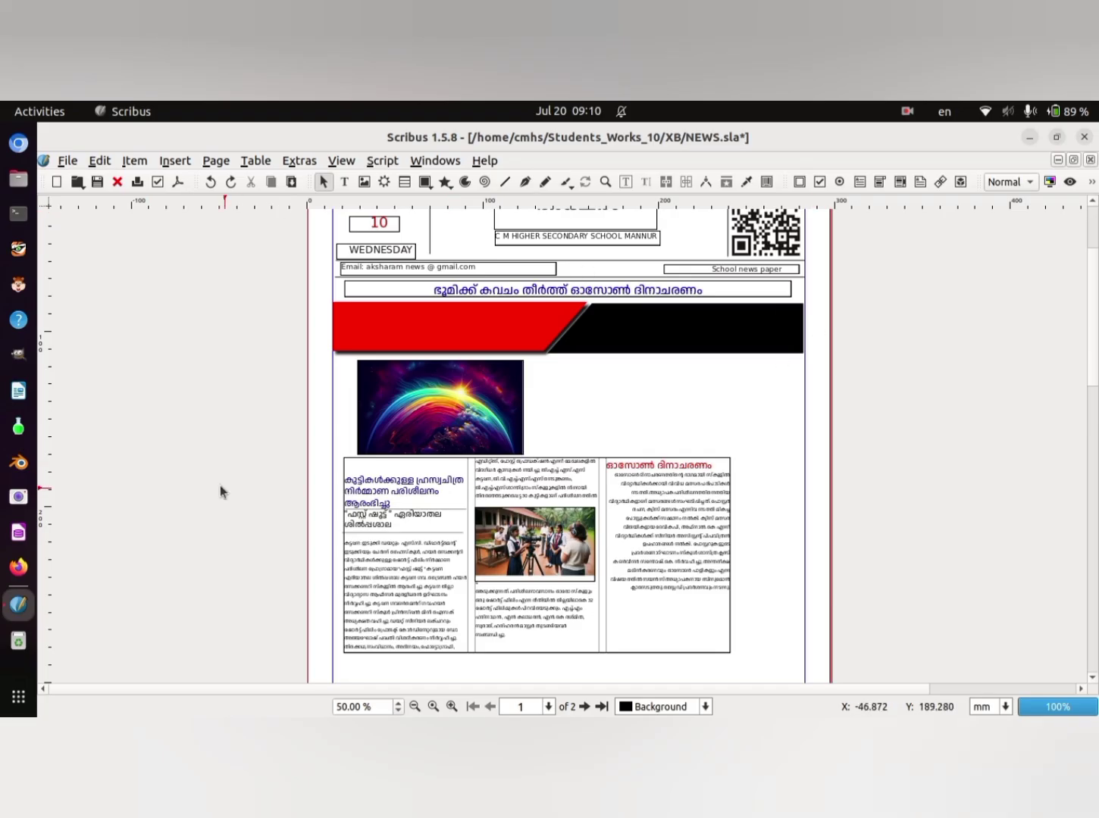
# - Draw a rectangle about 309 mm wide and 469 mm high around the whole first page
pyautogui.click(413, 708)
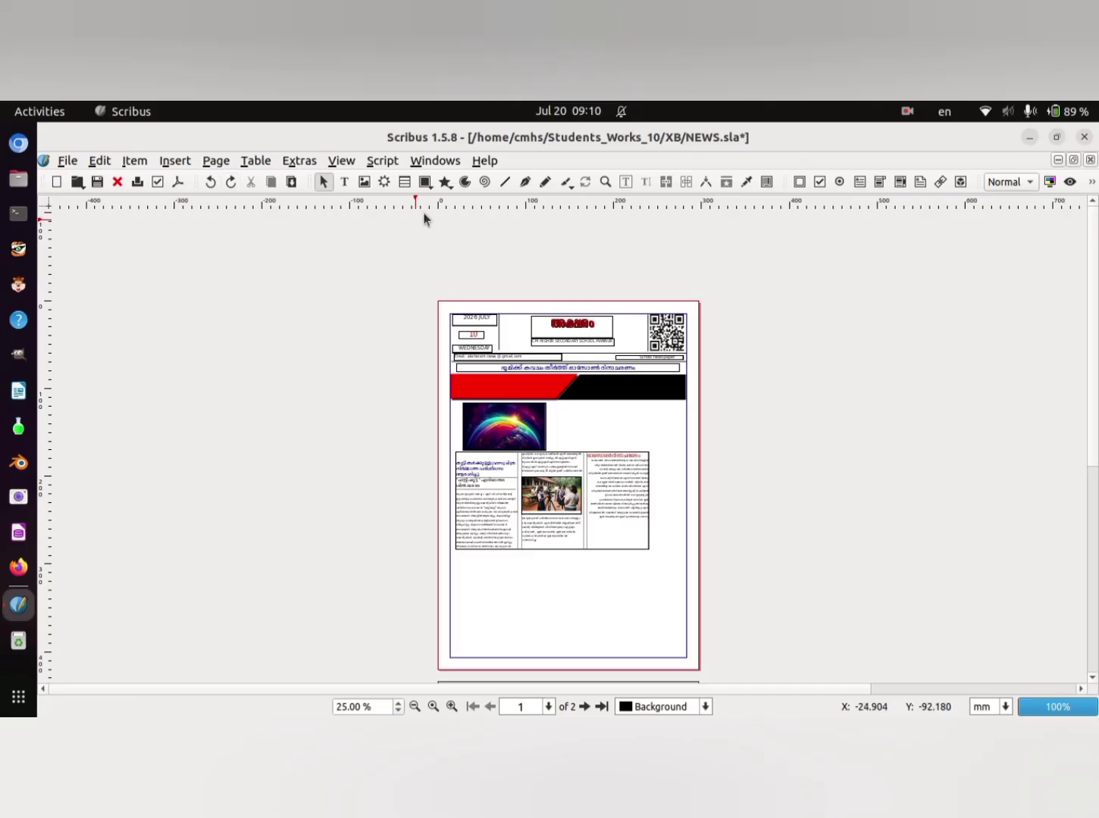
pyautogui.click(424, 182)
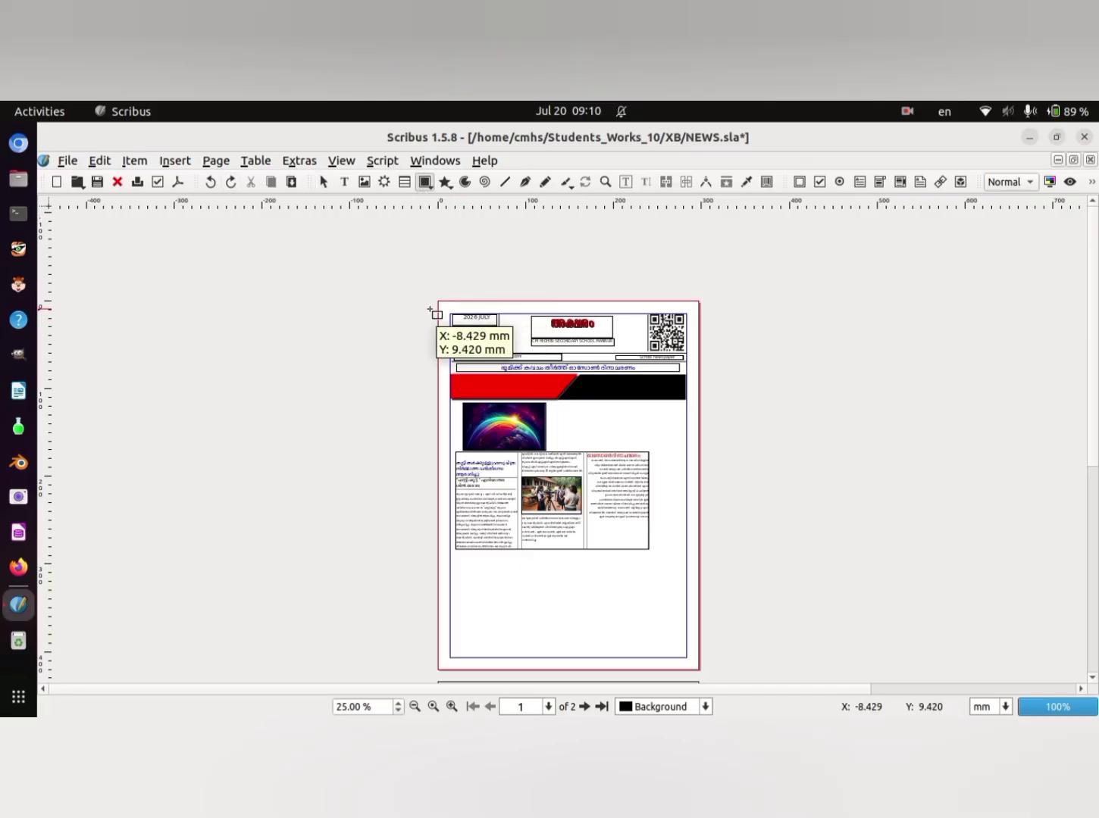
pyautogui.moveTo(438, 305); pyautogui.dragTo(707, 672)
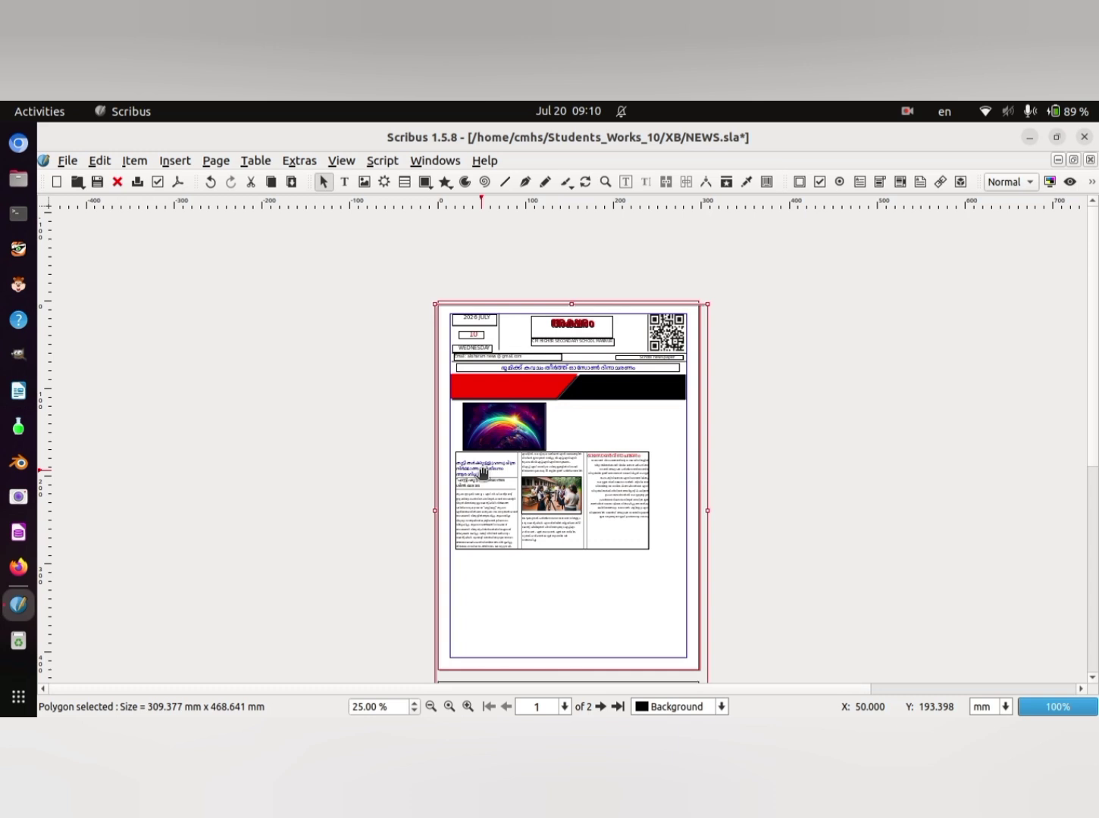
# - Fill the rectangle around the first page with solid Blue
pyautogui.rightClick(620, 431)
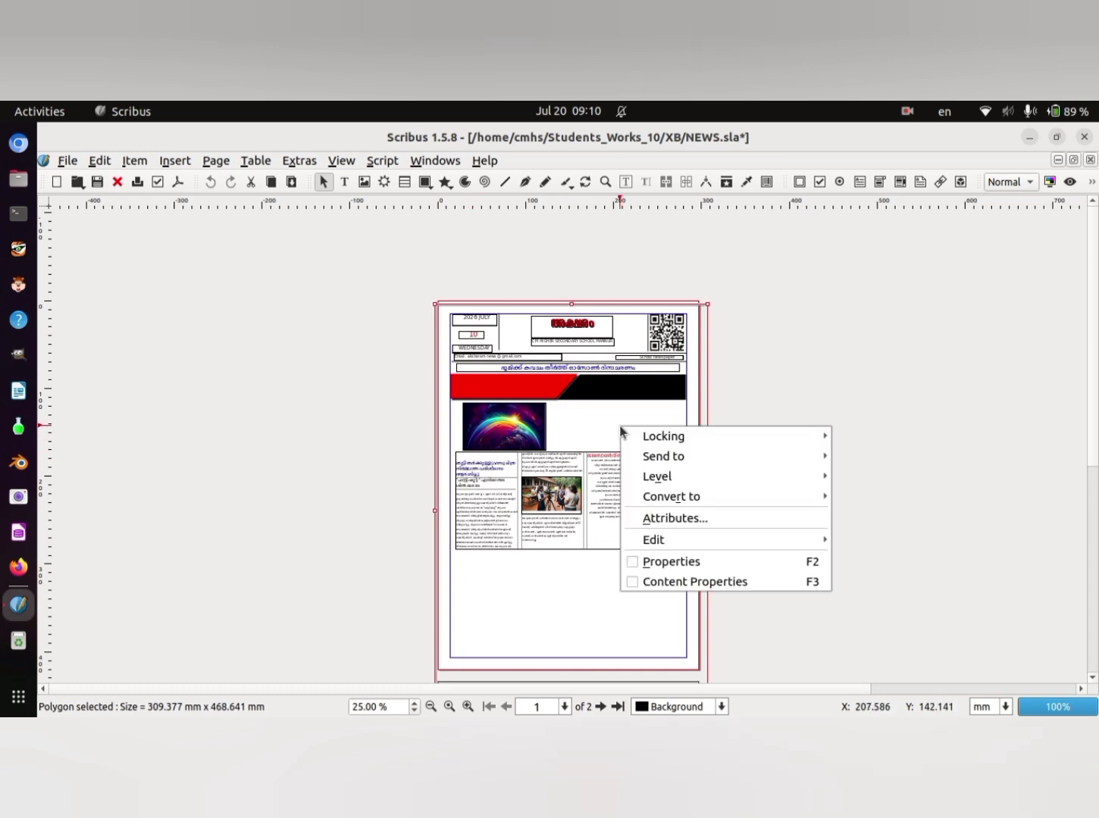
pyautogui.click(708, 565)
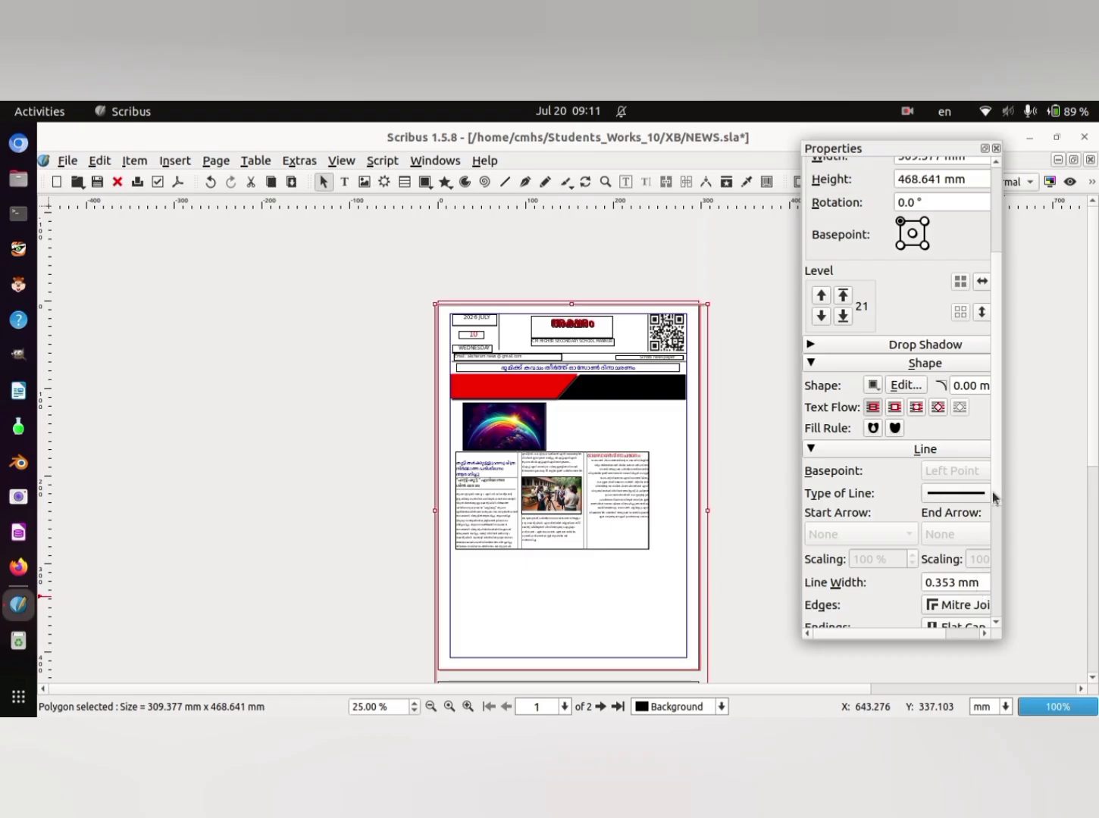
pyautogui.moveTo(996, 288); pyautogui.dragTo(1010, 410)
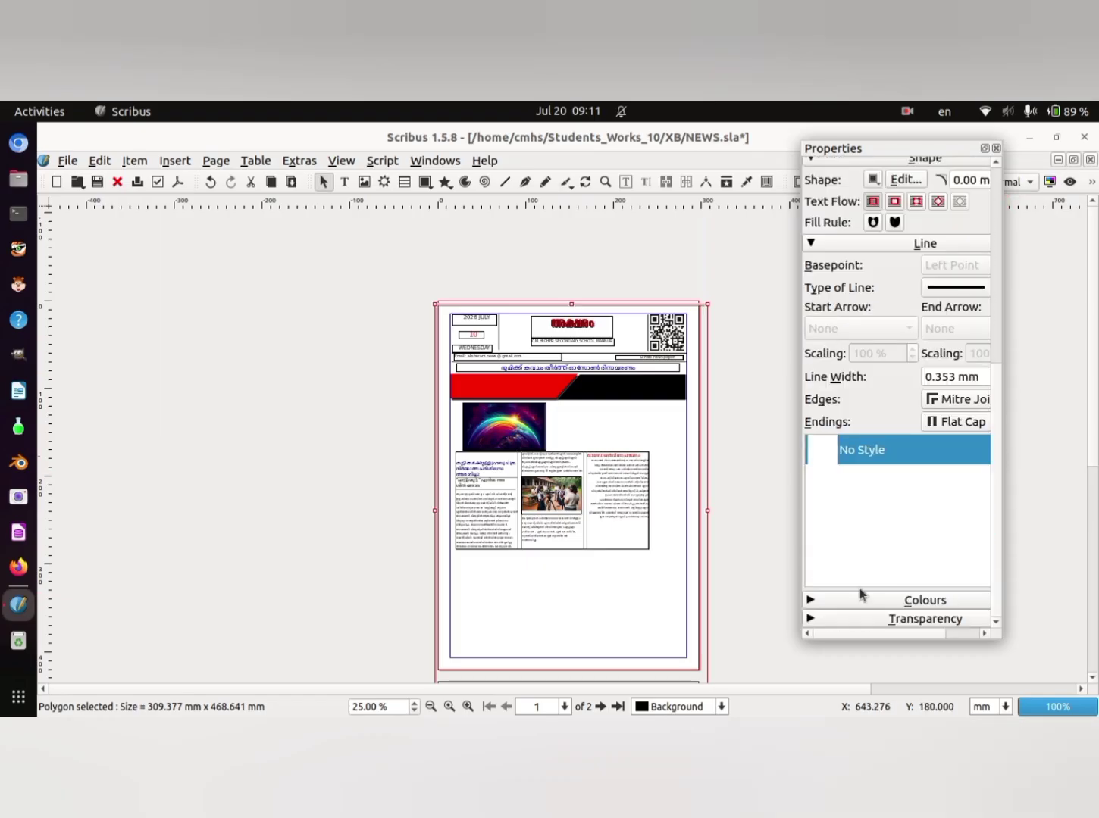
pyautogui.click(816, 601)
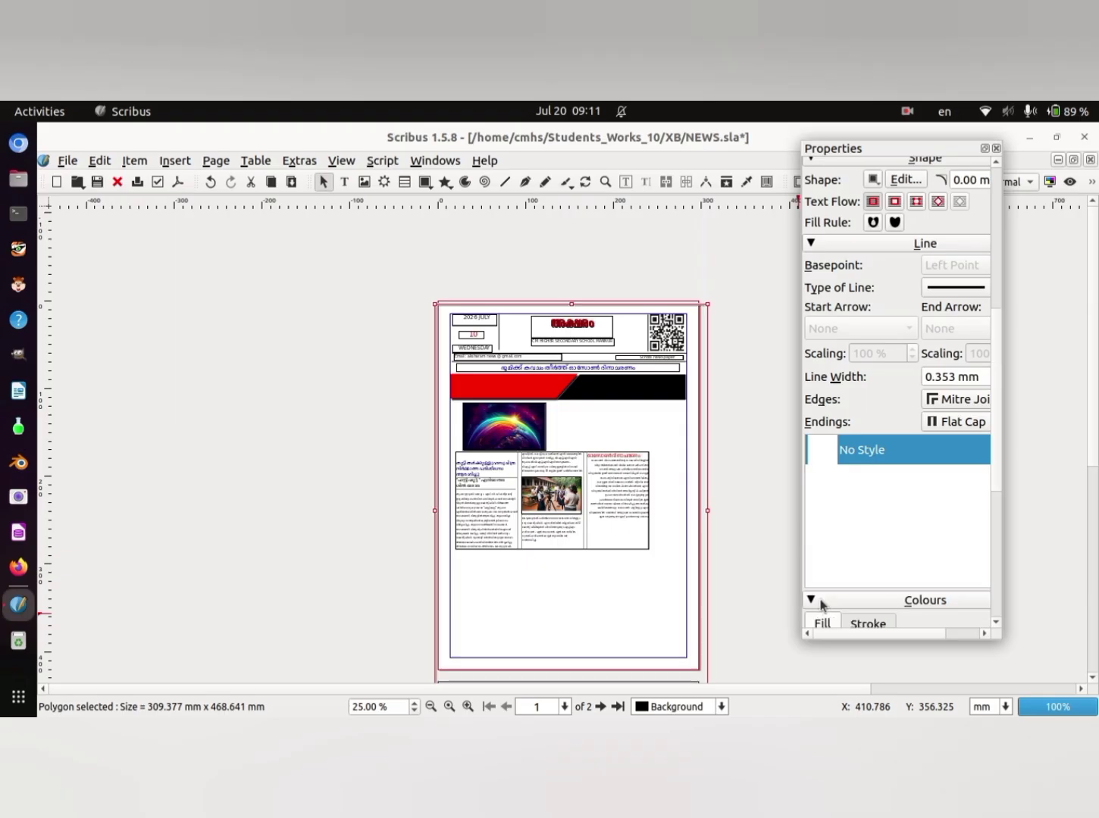
pyautogui.click(995, 623)
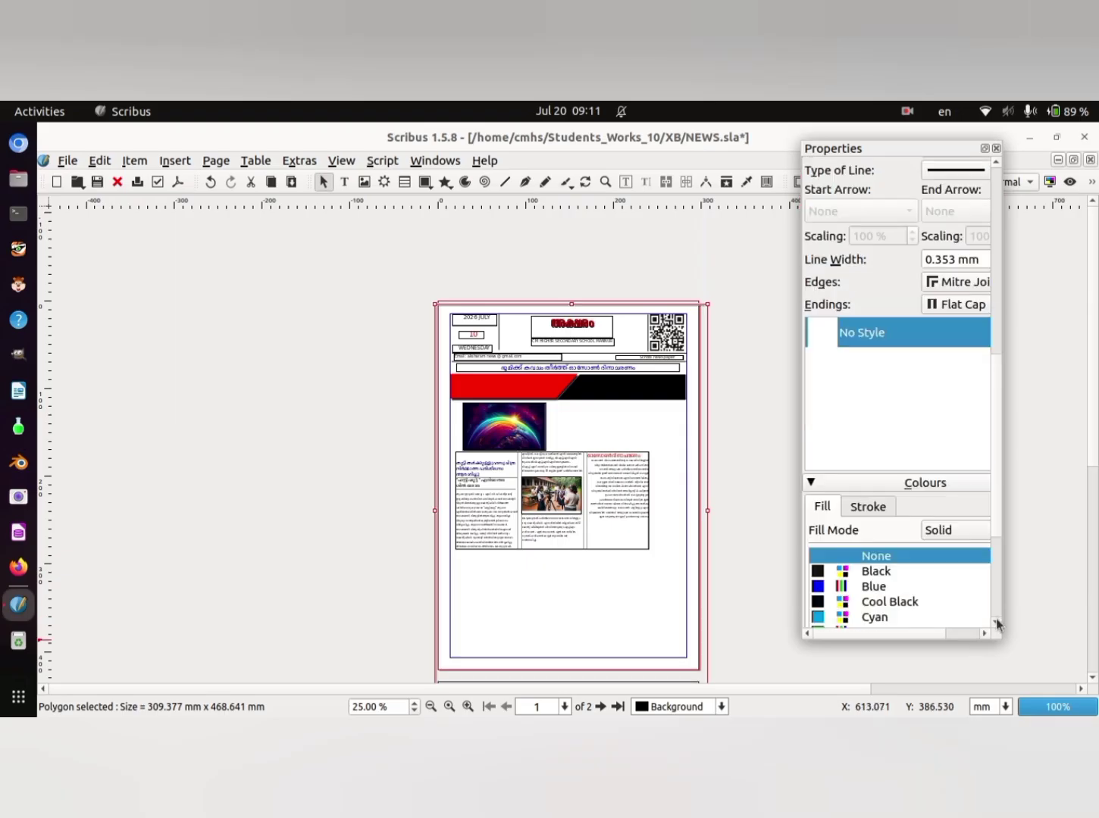
pyautogui.click(997, 623)
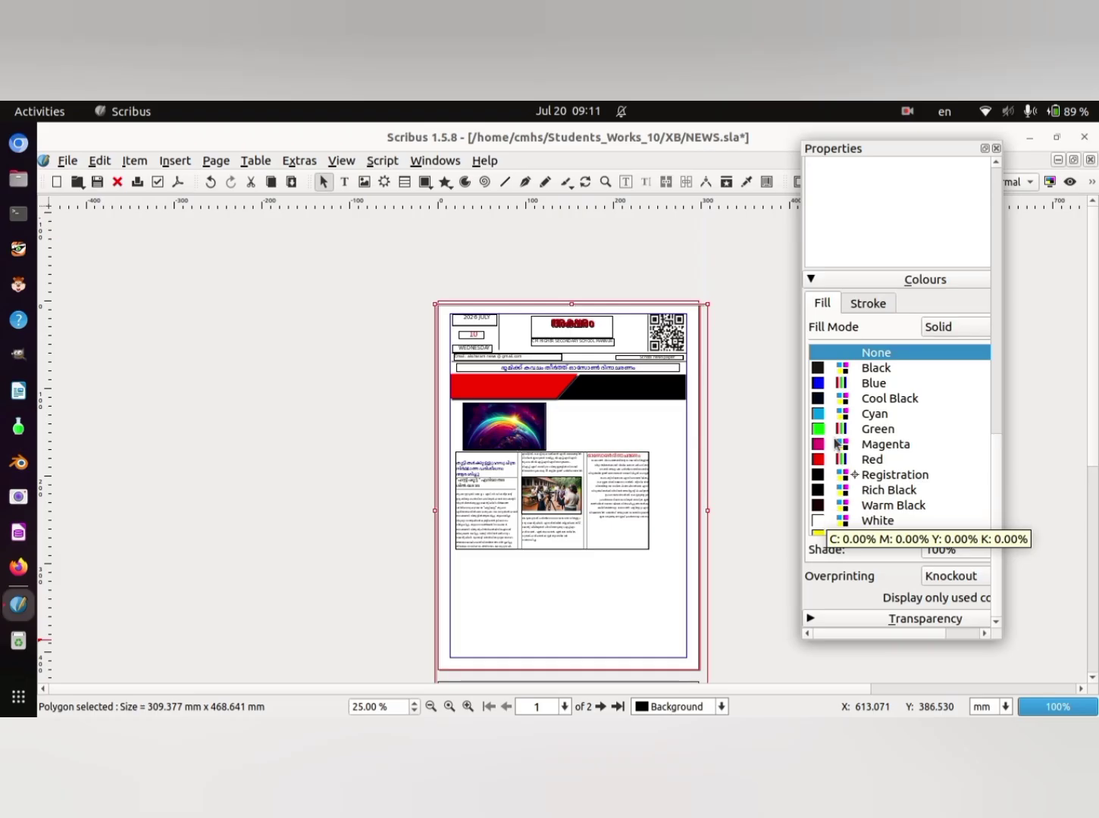
pyautogui.click(821, 385)
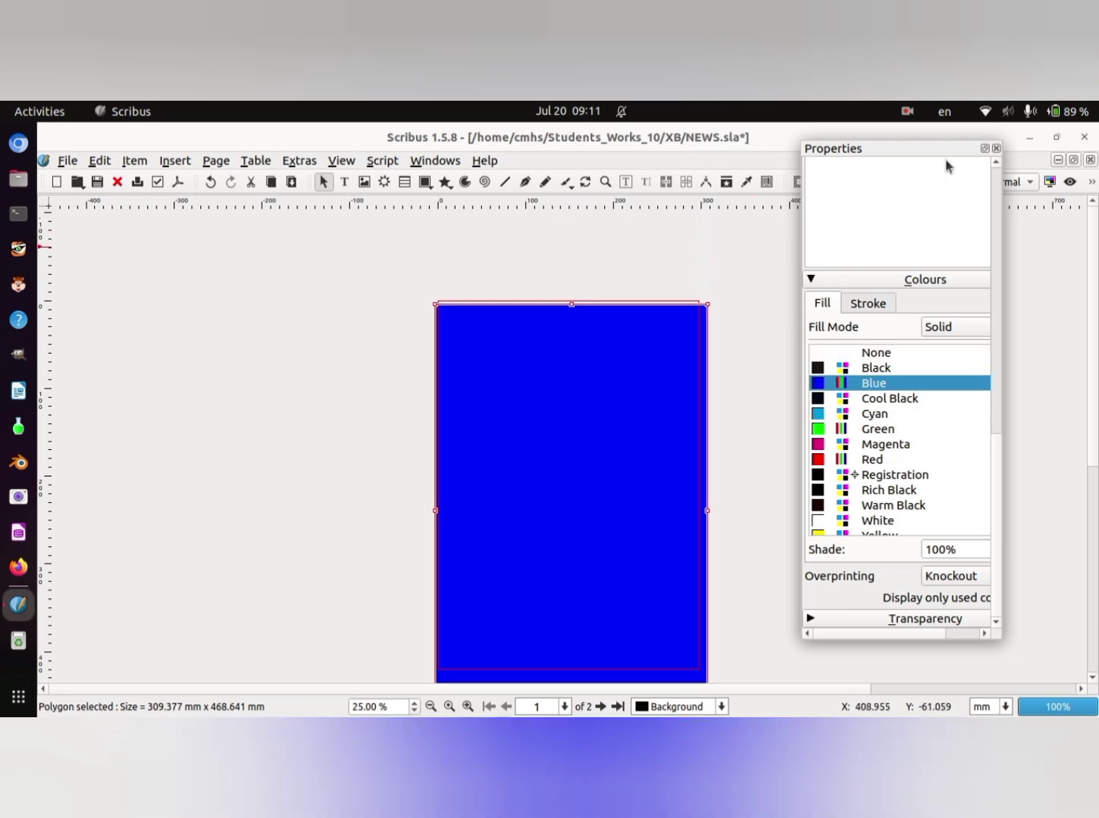
# - Lower the blue rectangle to the bottom level behind the page content and close its properties
pyautogui.moveTo(932, 147); pyautogui.dragTo(1041, 222)
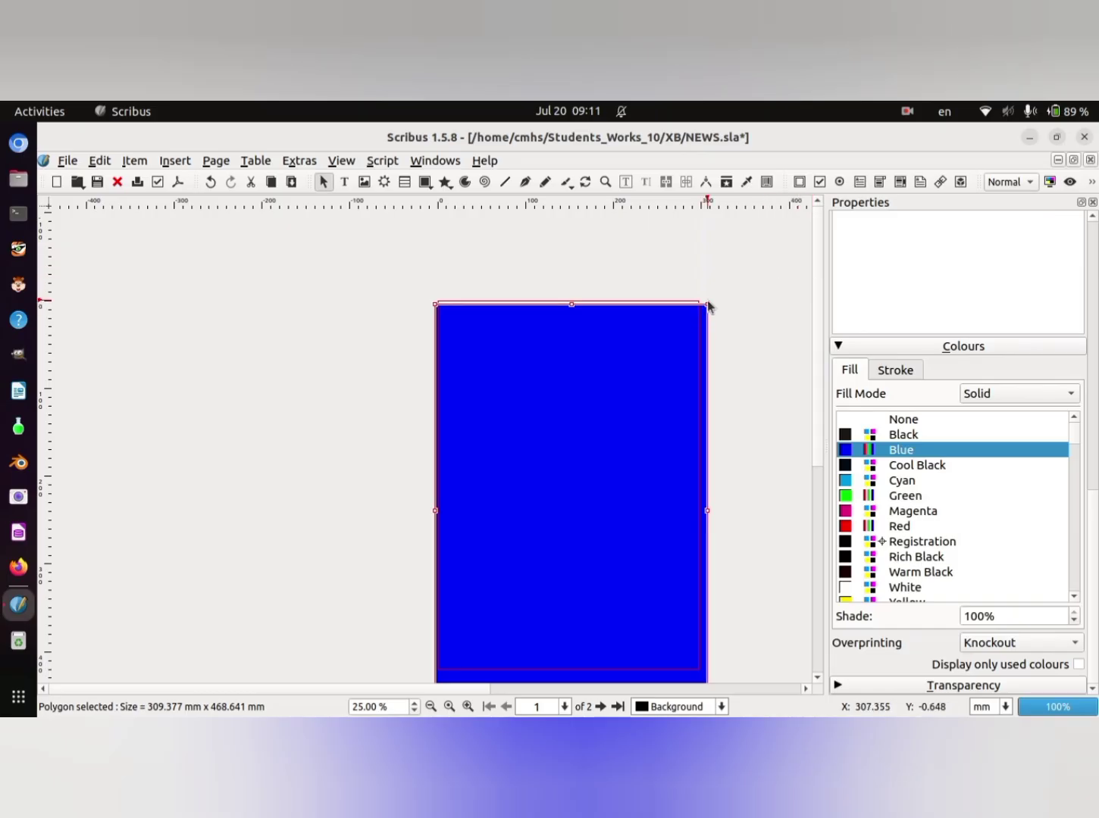
pyautogui.rightClick(574, 388)
pyautogui.moveTo(636, 442)
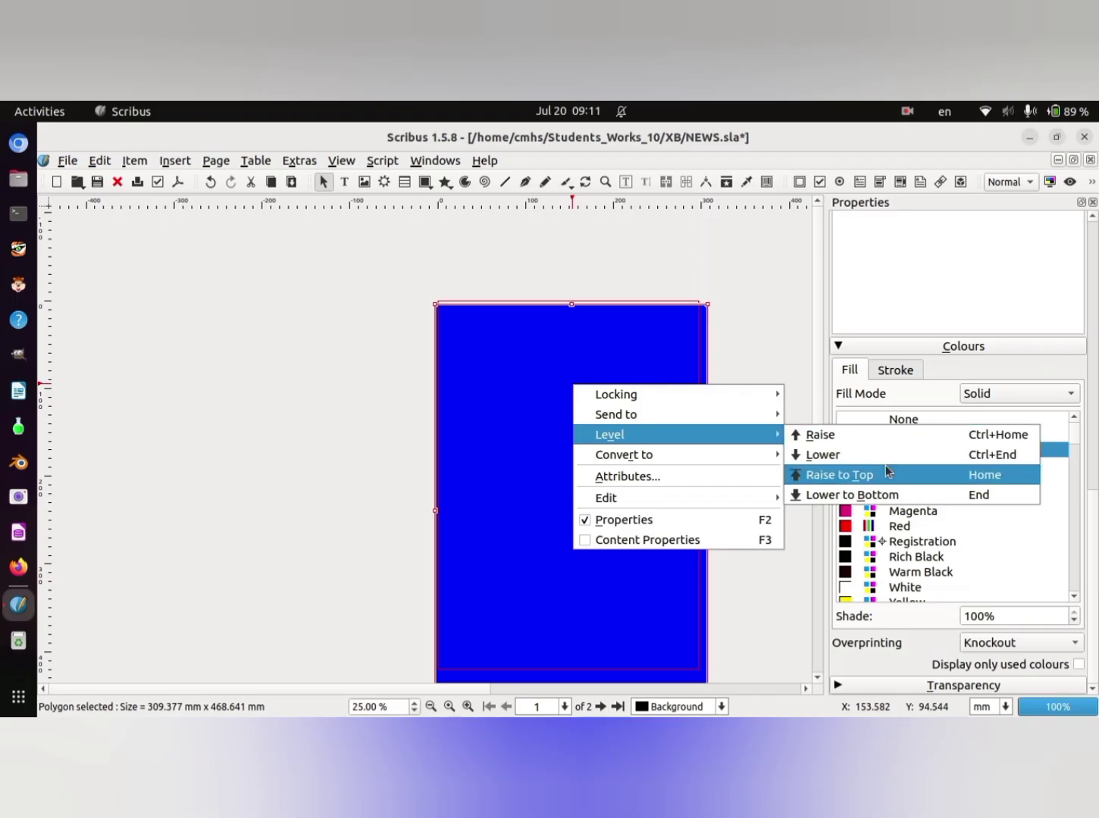
pyautogui.click(893, 500)
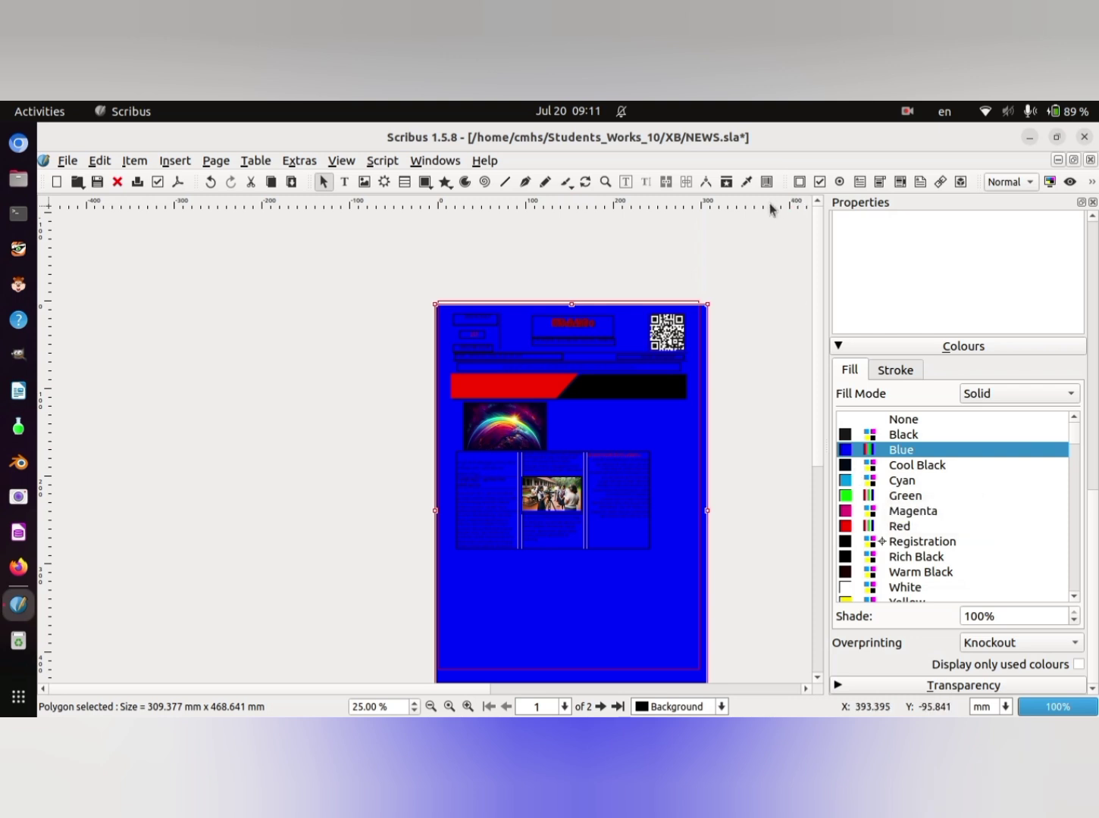
pyautogui.click(449, 707)
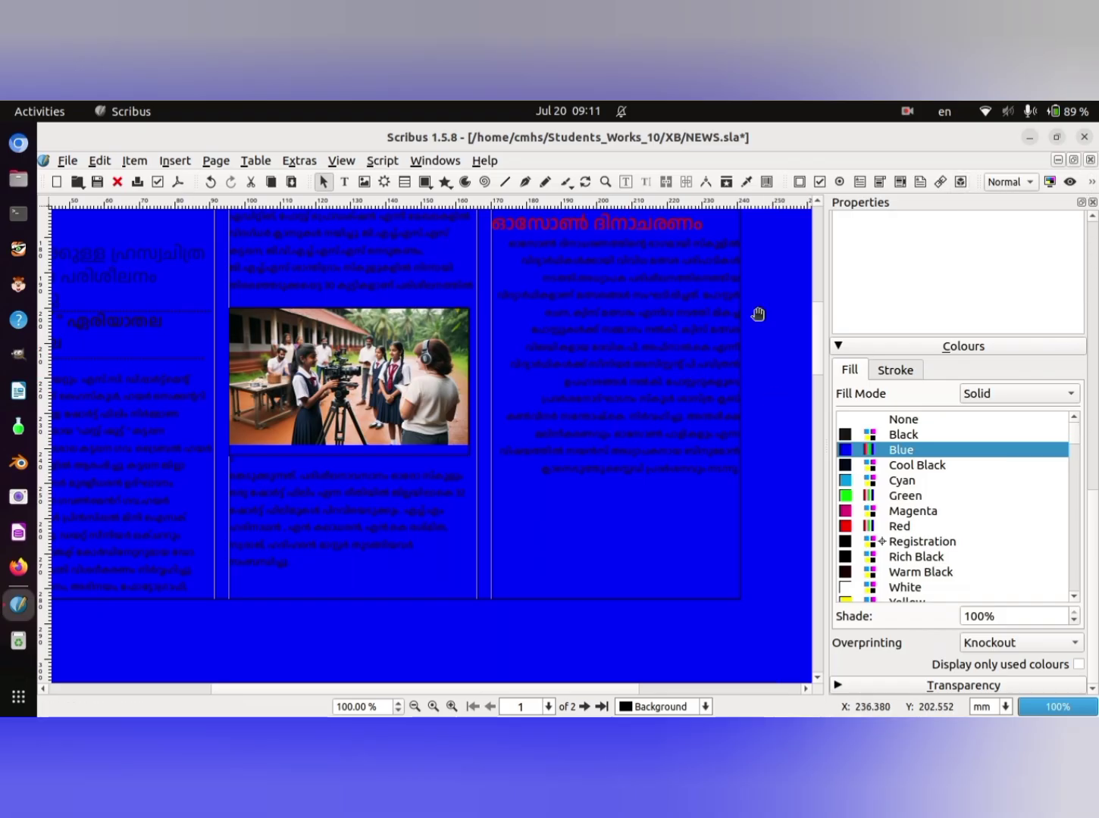
pyautogui.moveTo(897, 211); pyautogui.dragTo(482, 224)
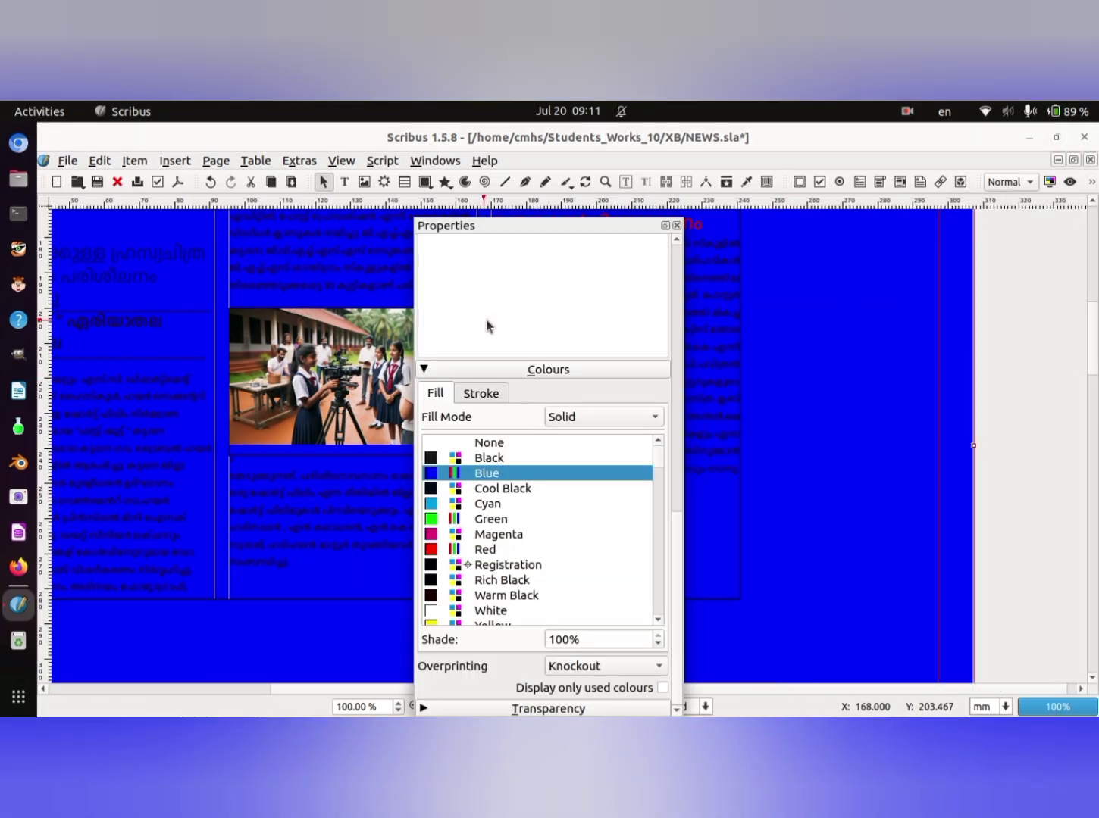
pyautogui.click(676, 225)
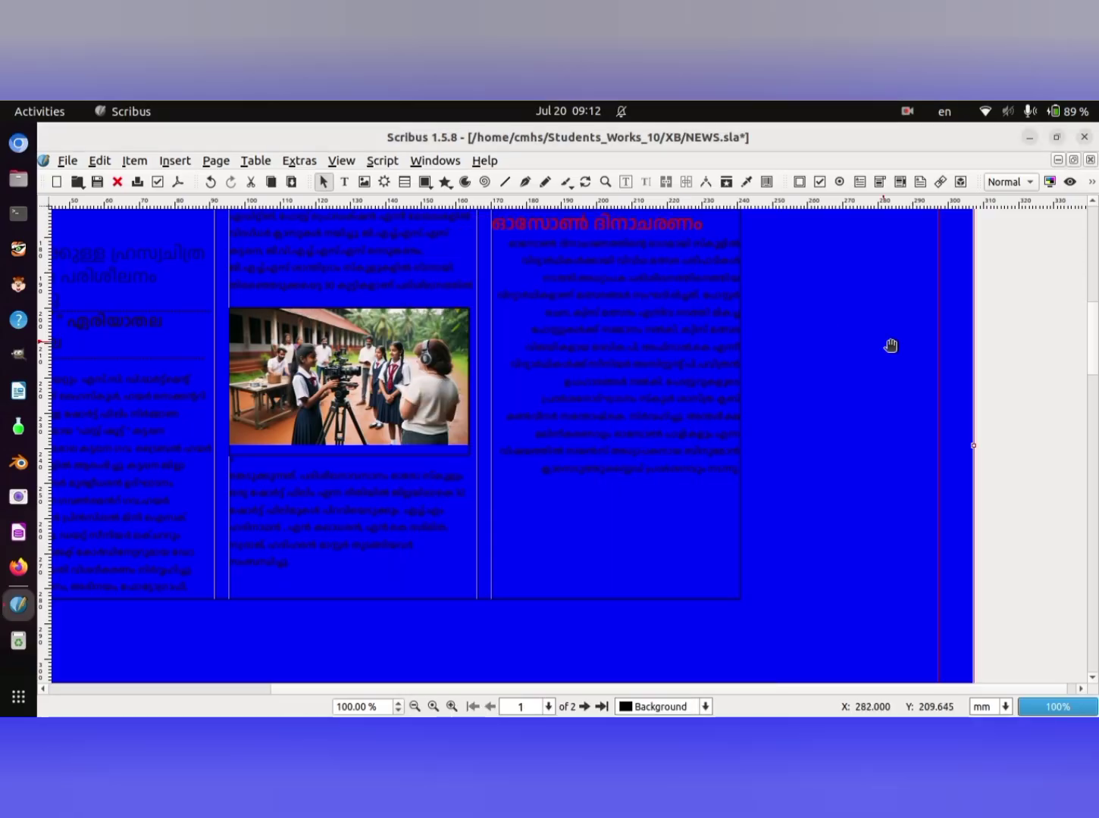
# - Check the first page up to its masthead and save the changes to NEWS.sla
pyautogui.click(1093, 275)
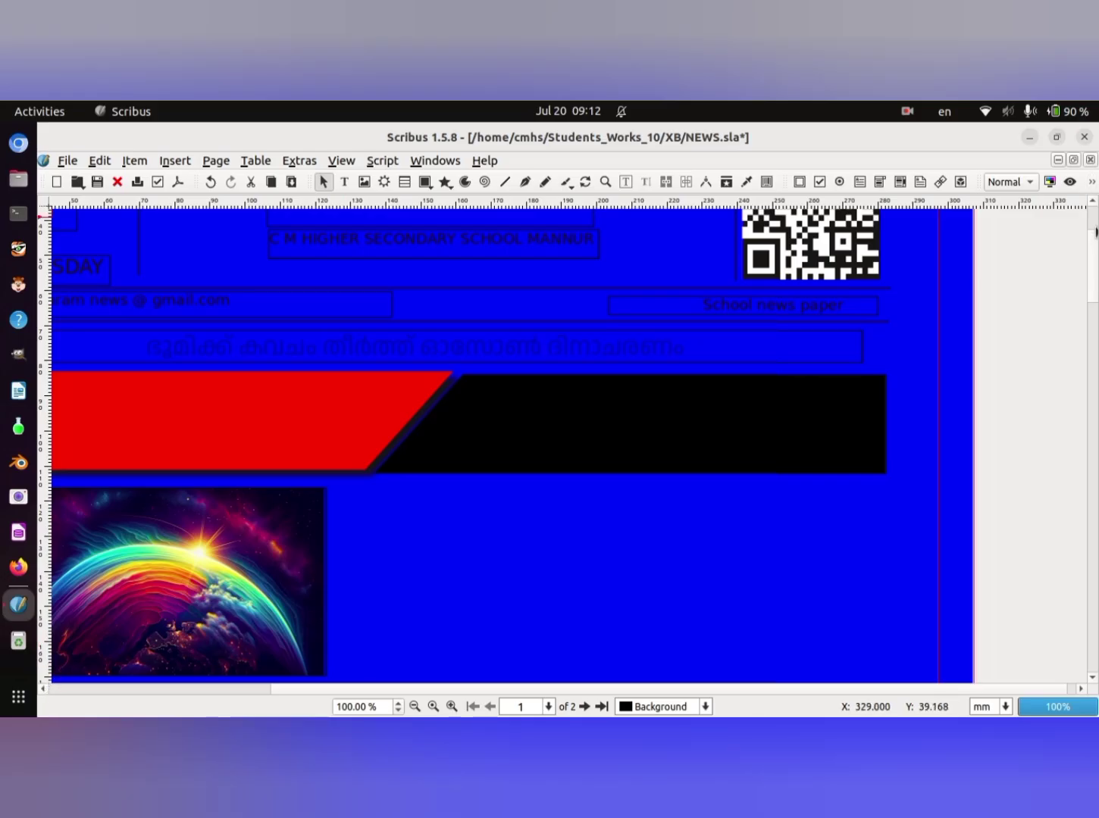
pyautogui.scroll(3, 1094, 219)
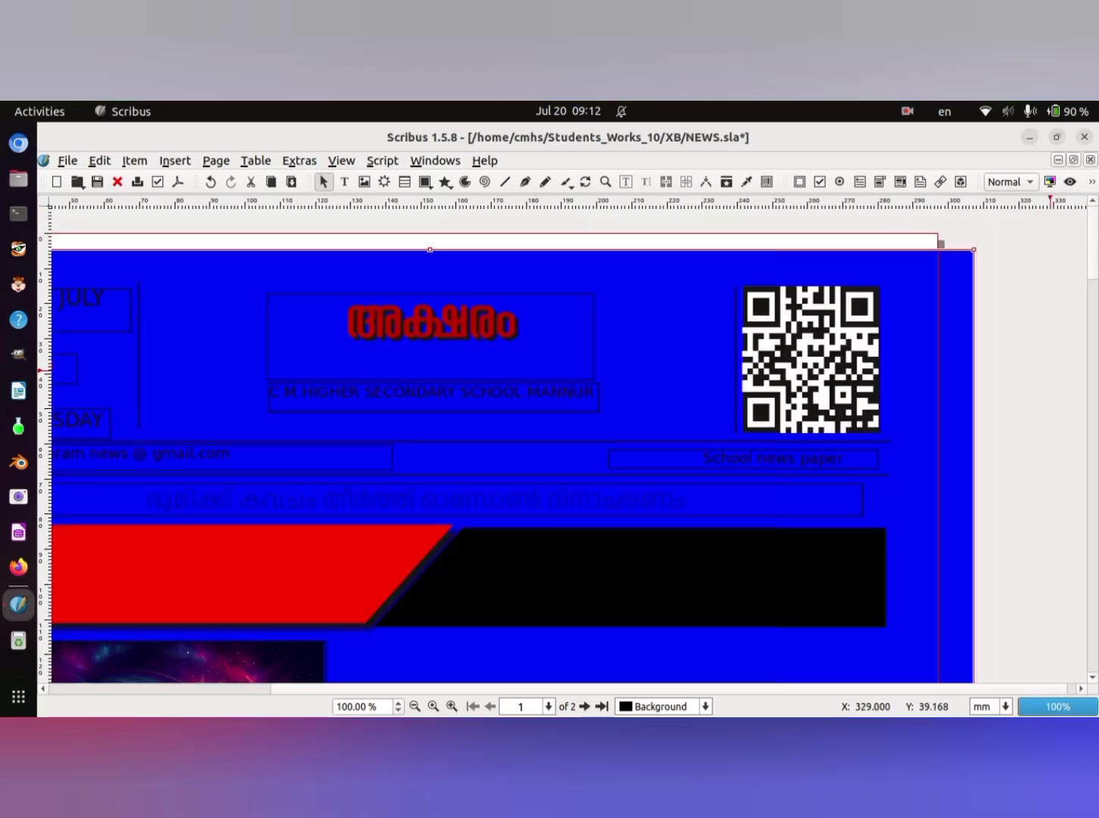
pyautogui.click(432, 707)
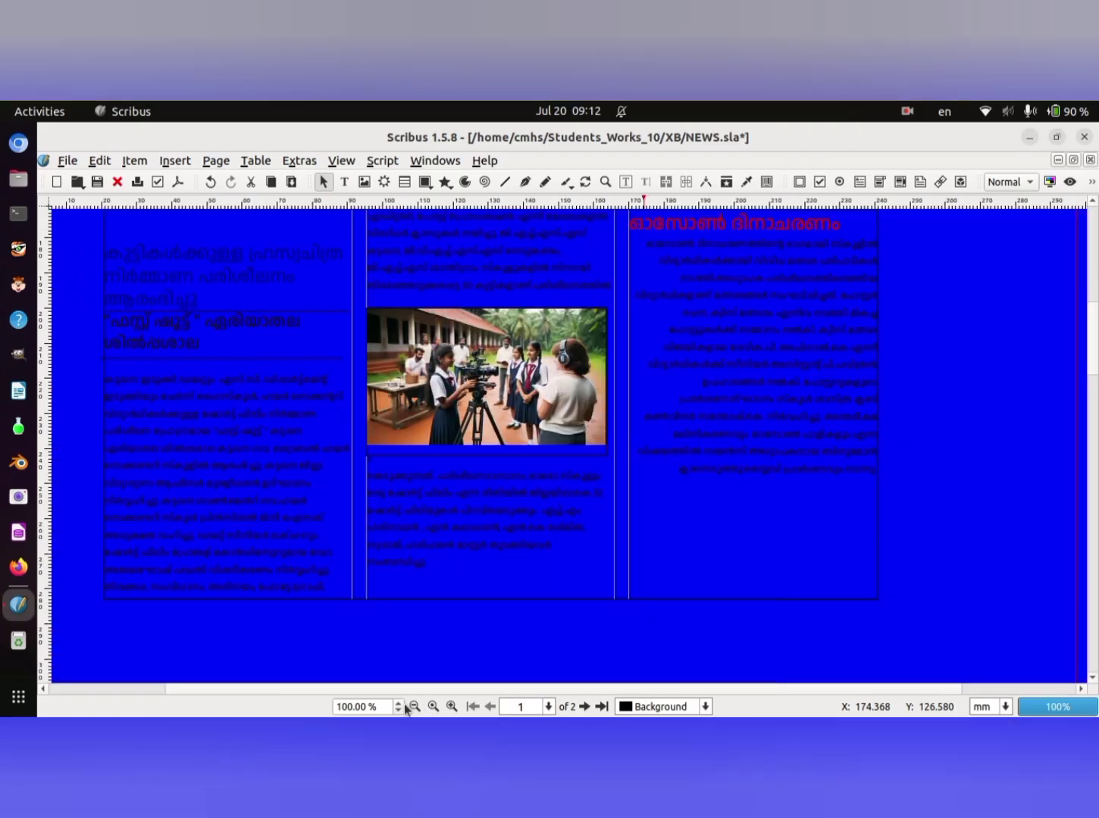
pyautogui.click(414, 708)
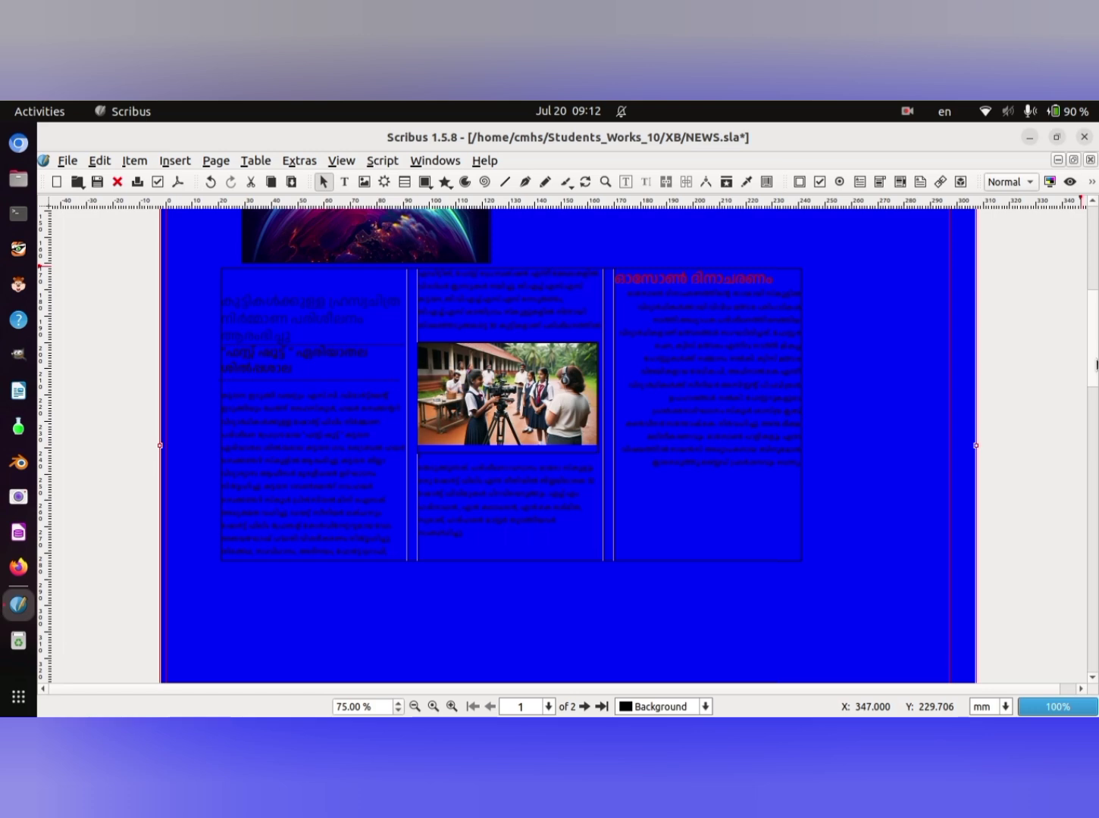
pyautogui.moveTo(1095, 364); pyautogui.dragTo(1096, 282)
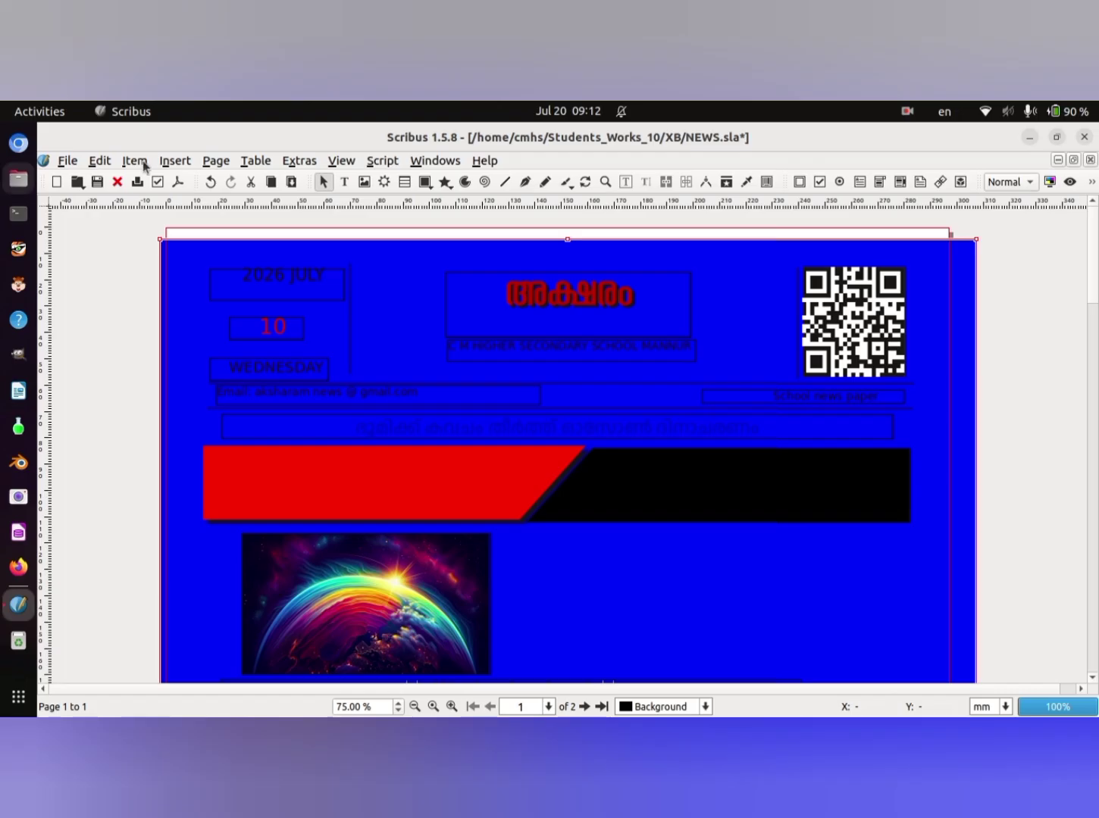
pyautogui.click(80, 160)
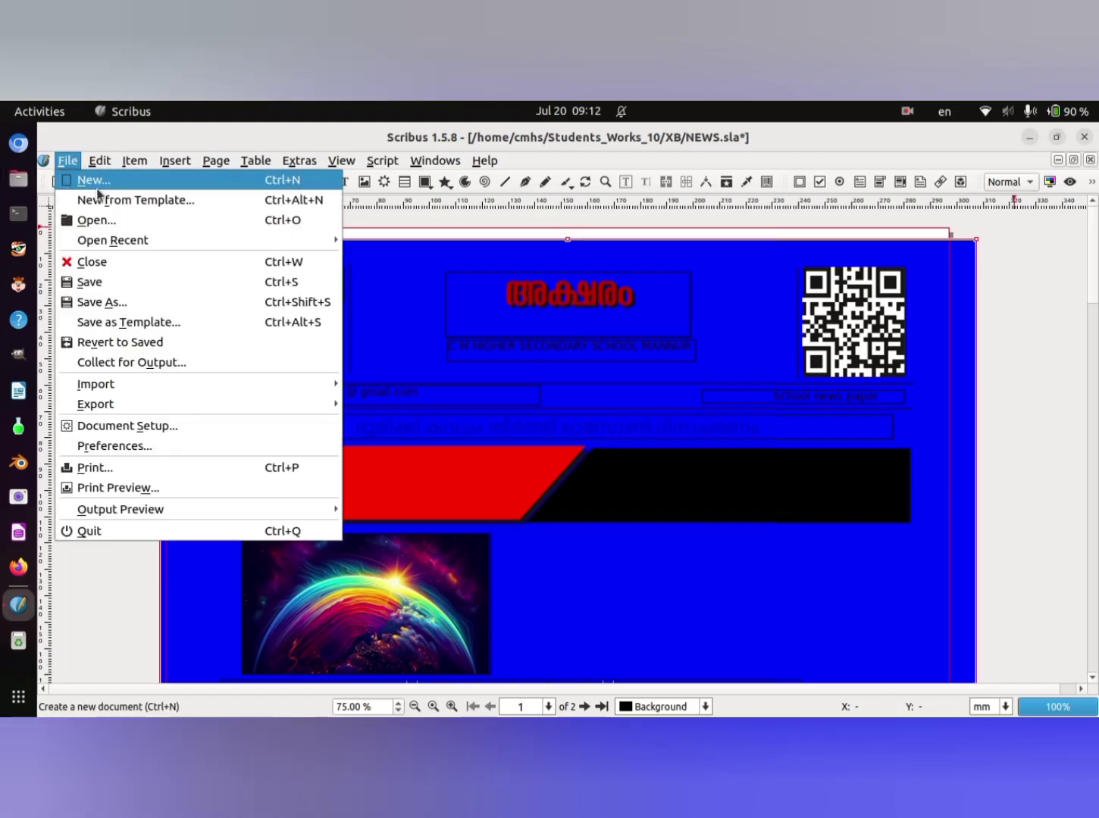
pyautogui.click(129, 285)
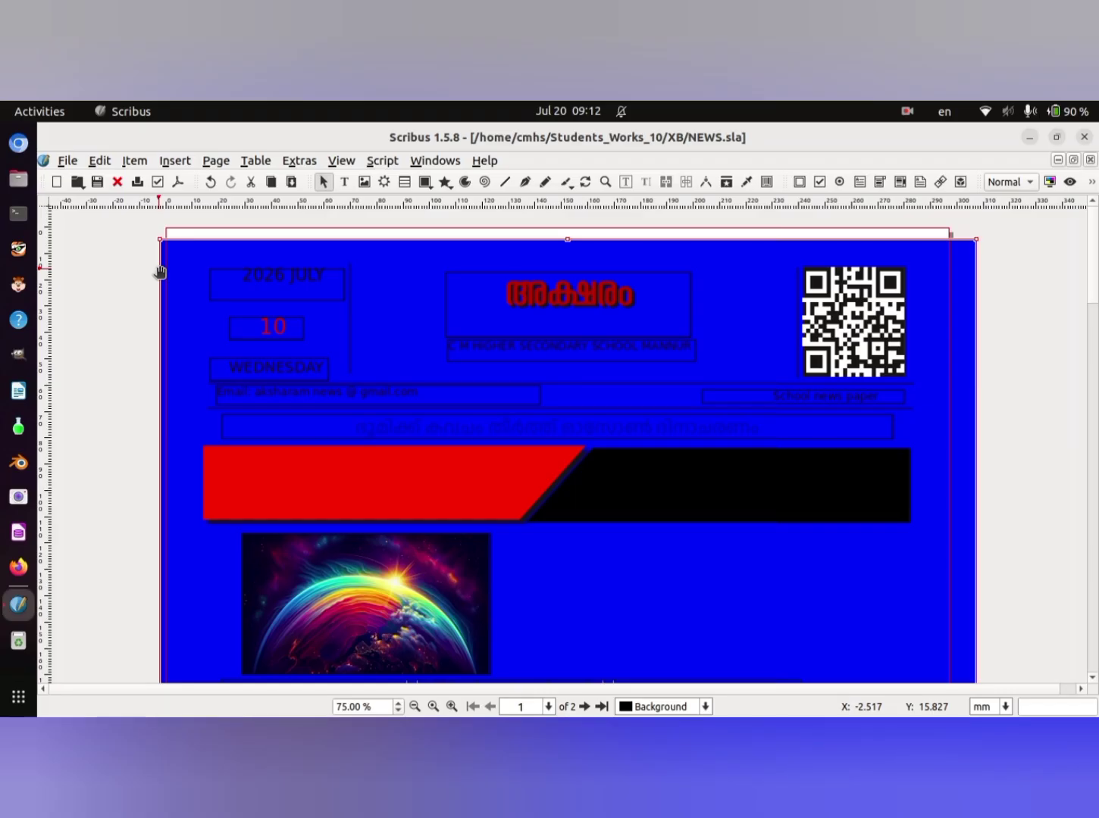
# - Begin a PDF export of the document and choose the XB folder inside Students_Works_10 as its destination
pyautogui.click(70, 162)
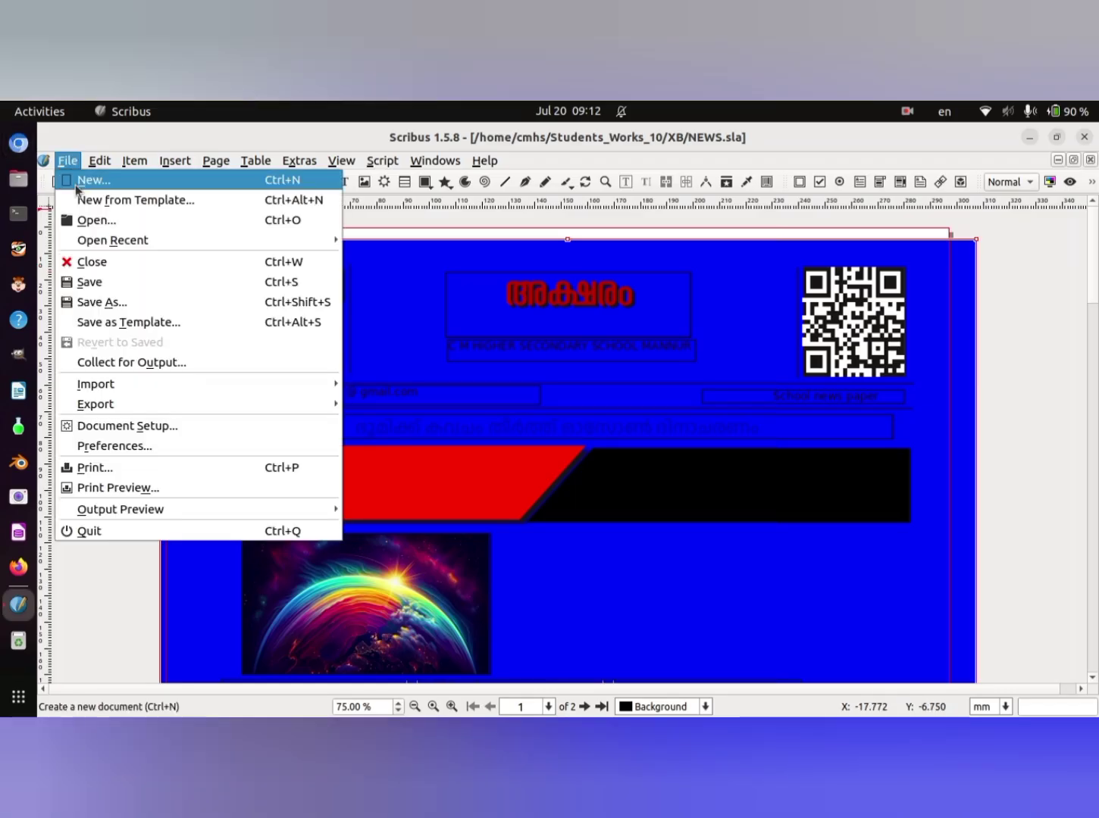
pyautogui.moveTo(156, 404)
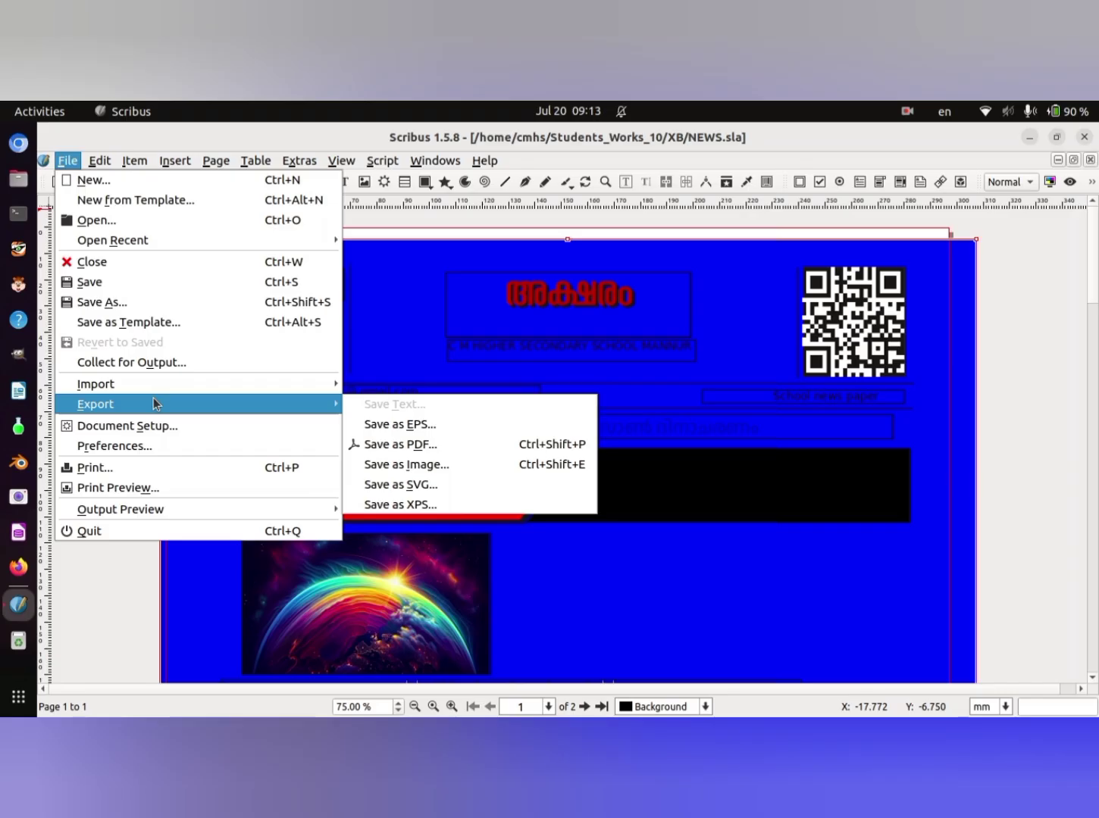
pyautogui.click(438, 444)
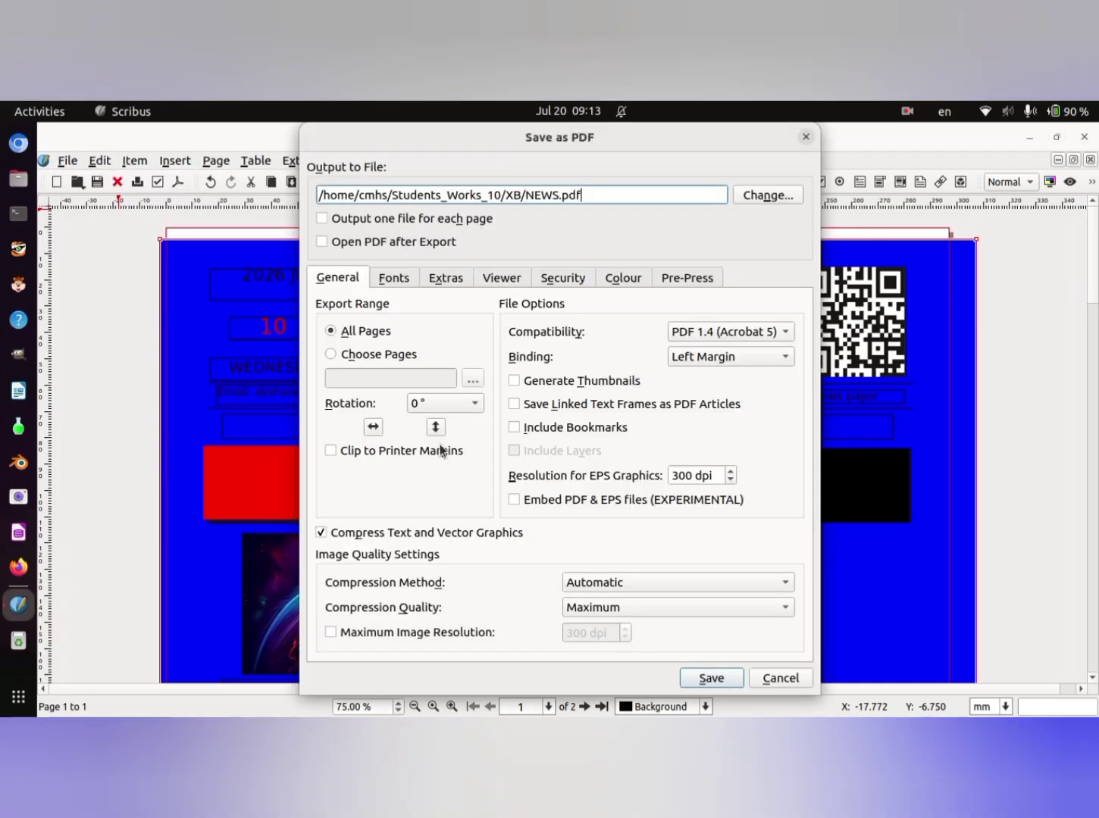
pyautogui.click(769, 196)
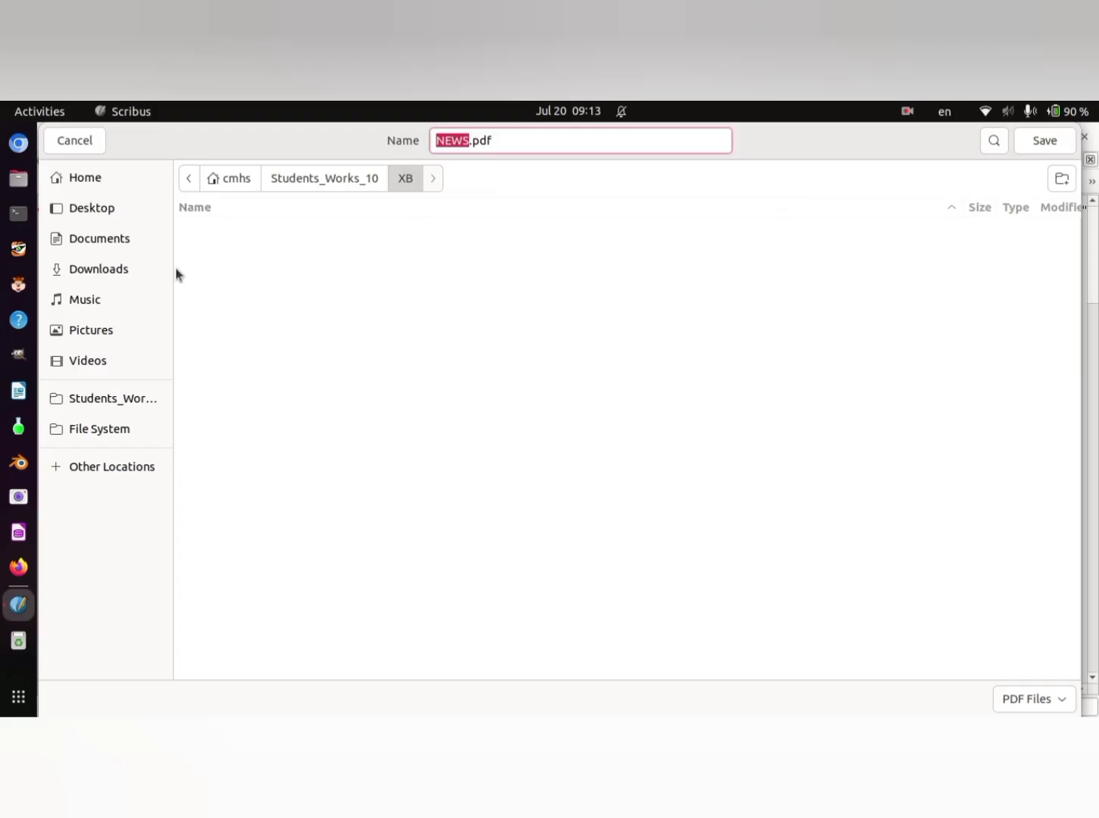
pyautogui.click(97, 179)
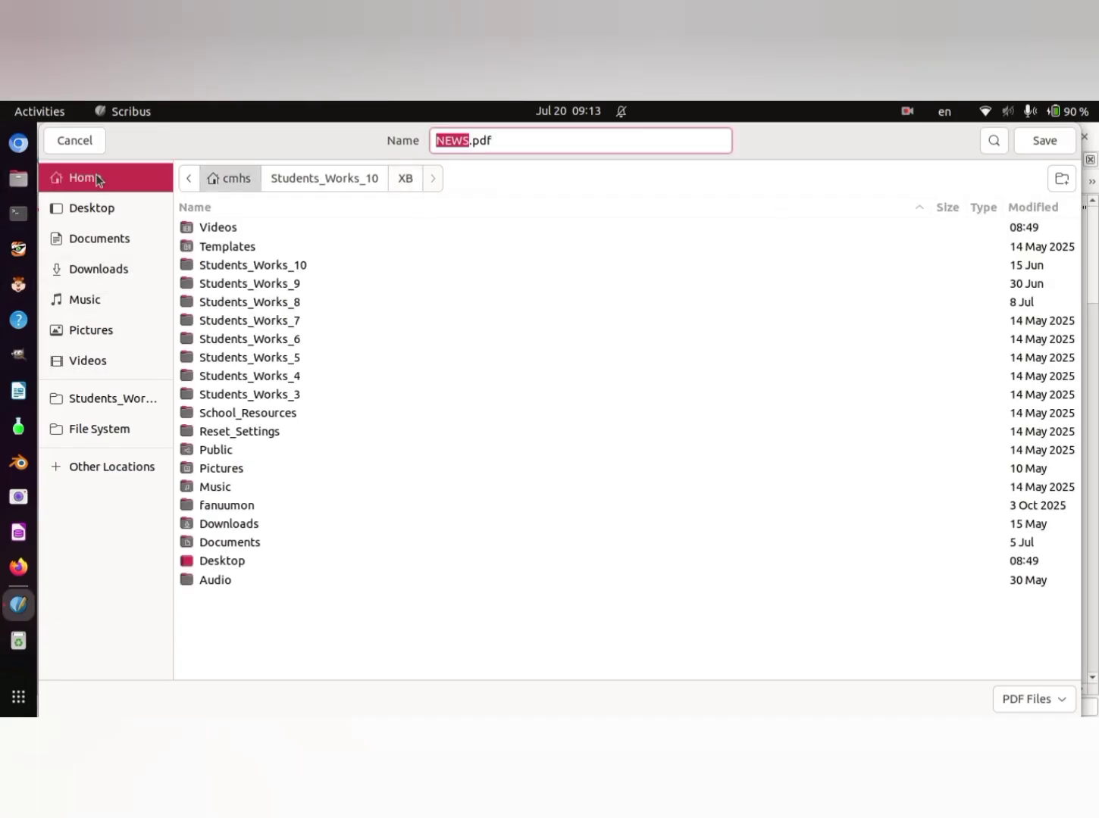
pyautogui.click(274, 268)
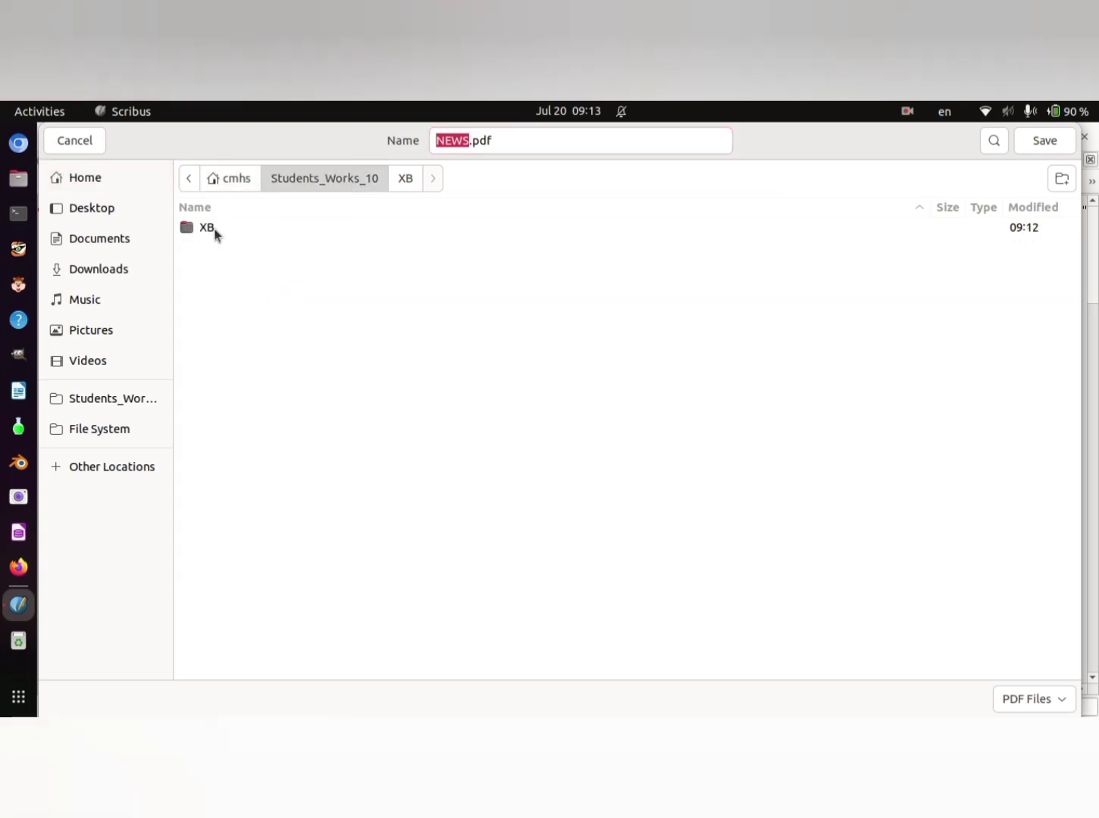
pyautogui.doubleClick(202, 228)
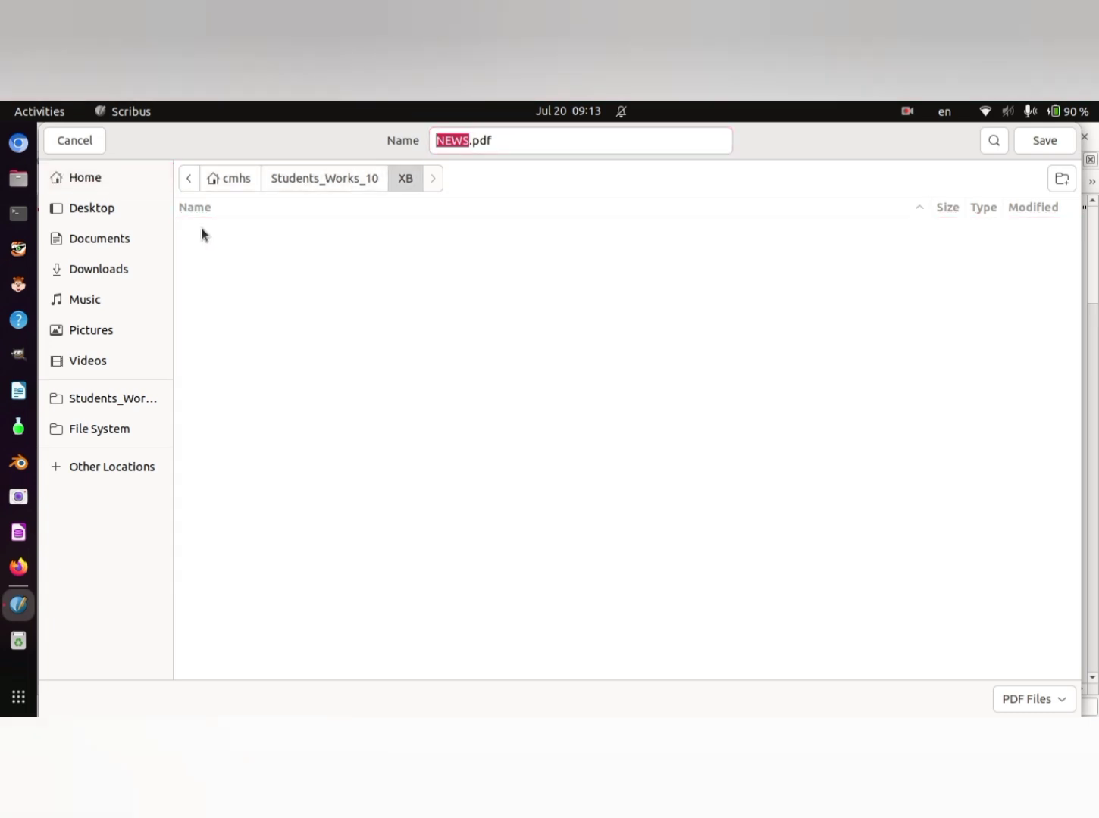
# - Name the PDF "school N EWS.pdf" and export all pages with the existing PDF settings
pyautogui.click(471, 141)
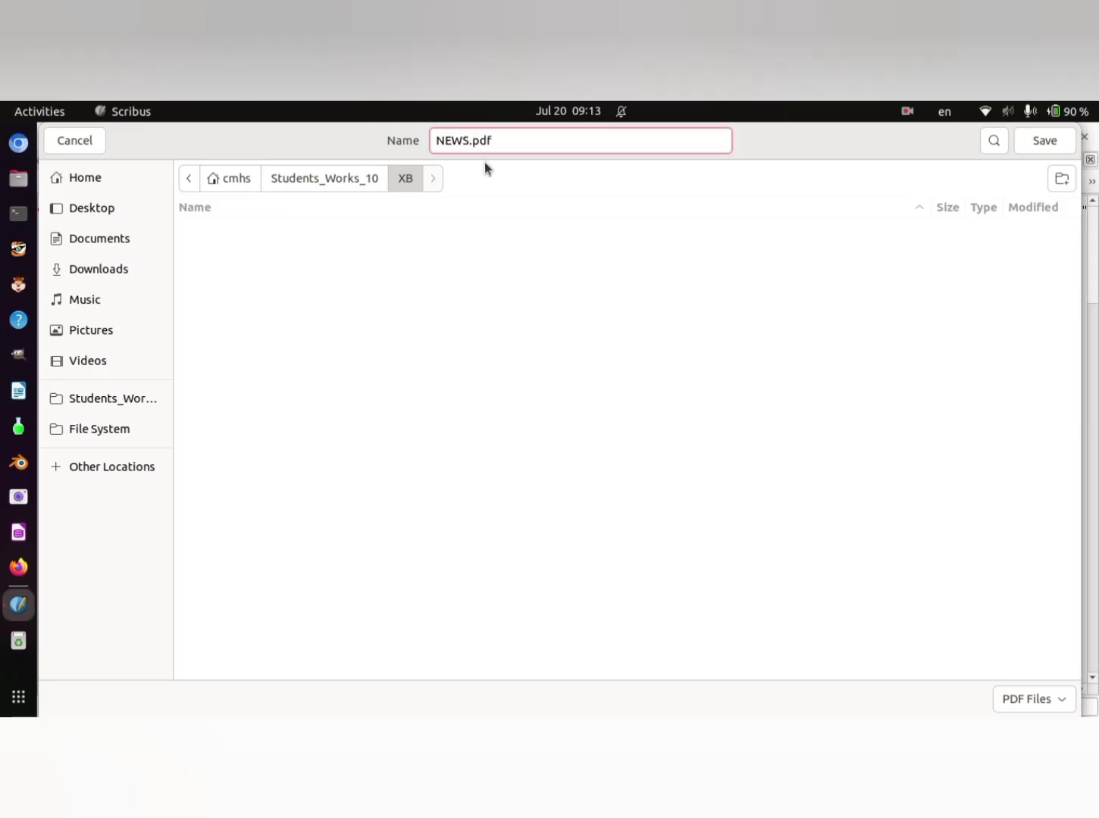
pyautogui.press('BackSpace')
pyautogui.press('BackSpace')
pyautogui.press('BackSpace')
pyautogui.press('BackSpace')
pyautogui.write('school')
pyautogui.write('WS')
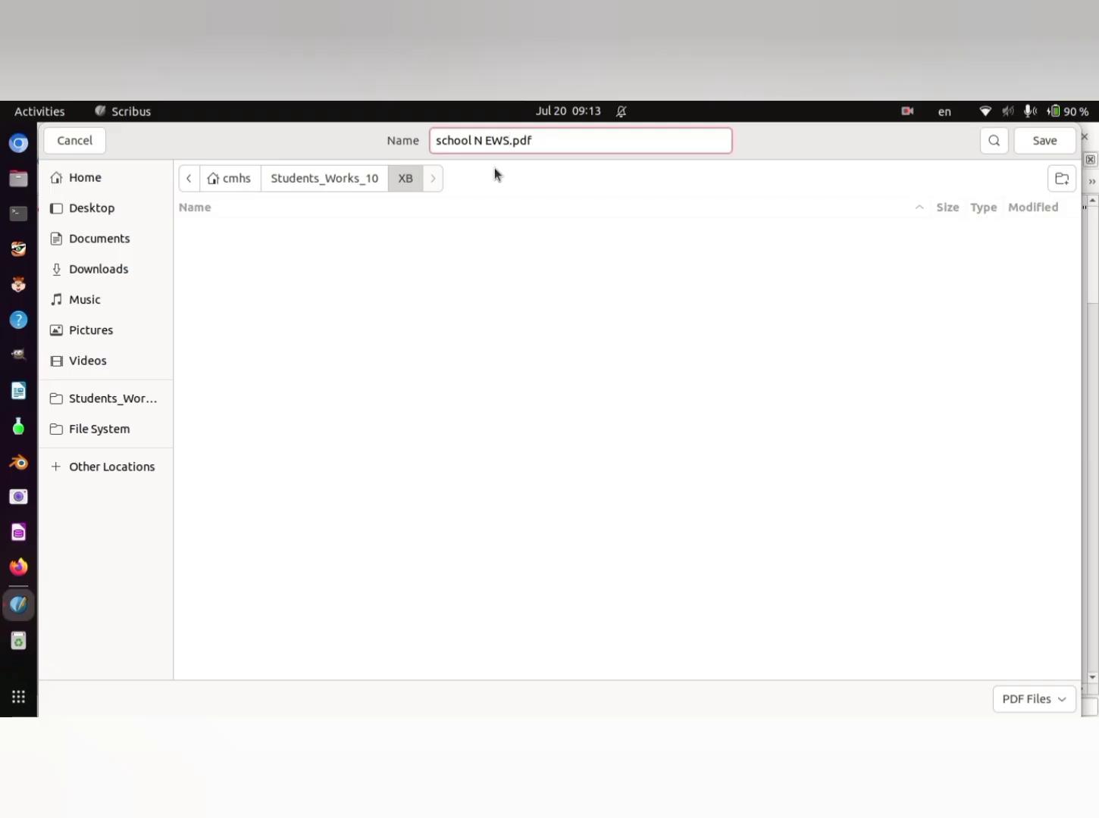
pyautogui.click(1061, 145)
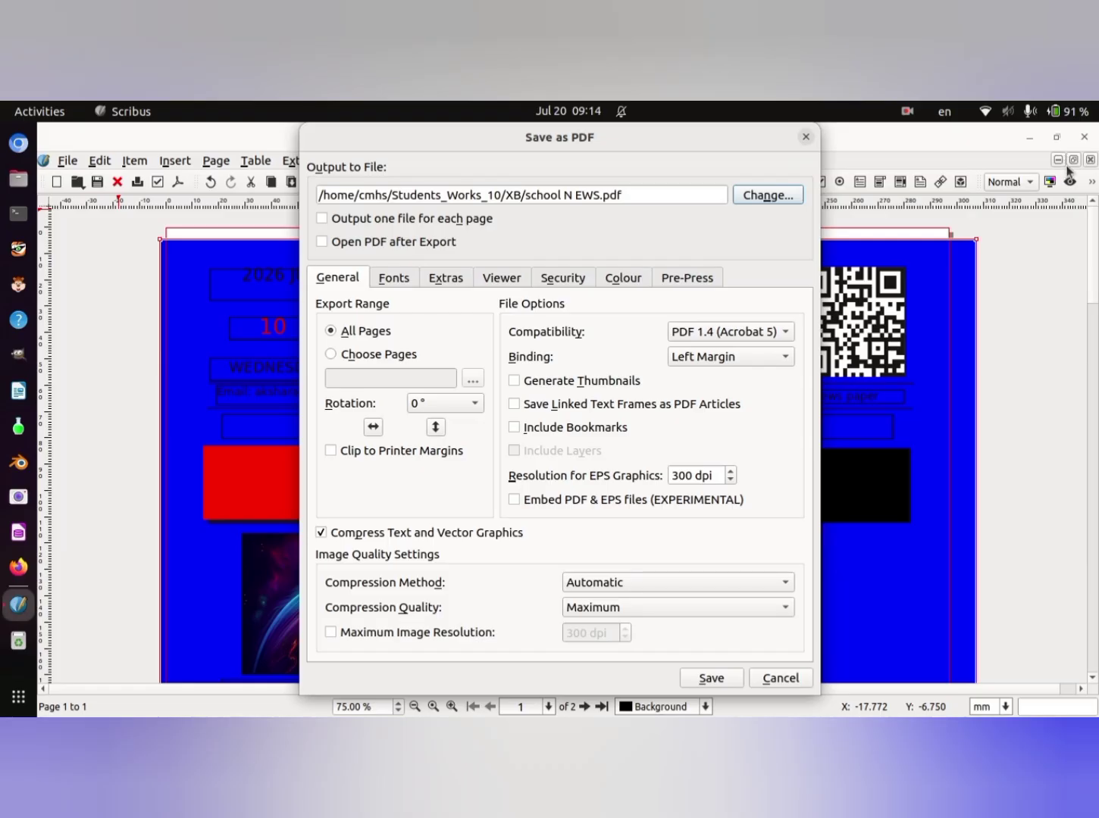
pyautogui.click(714, 679)
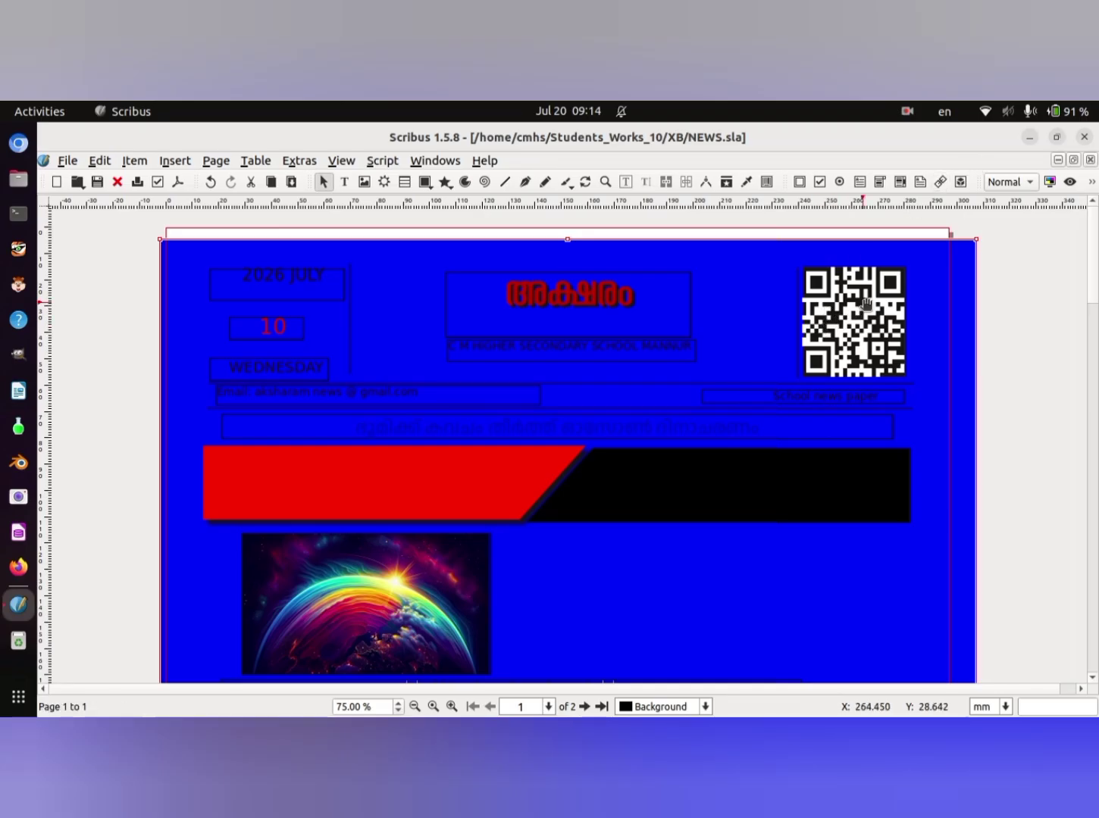
# - Close Scribus and reopen NEWS.sla from the Students_Works_10/XB folder in the Files app
pyautogui.click(1083, 139)
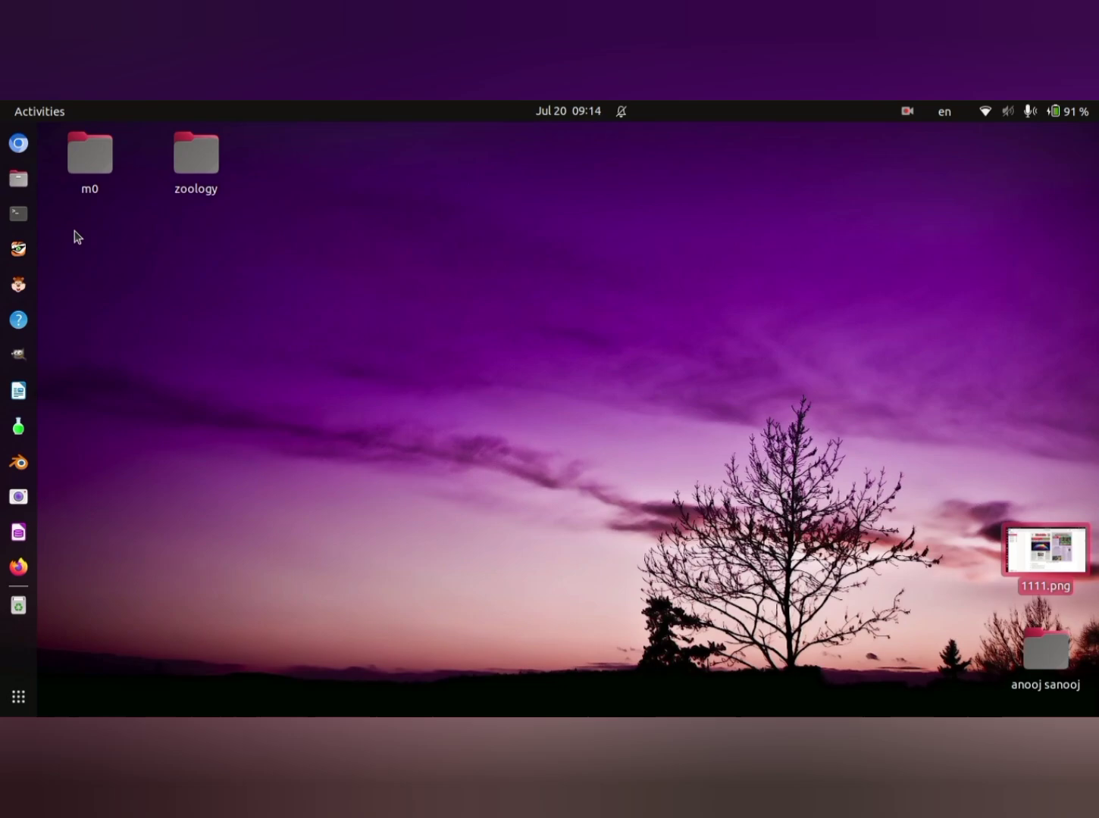
pyautogui.click(18, 179)
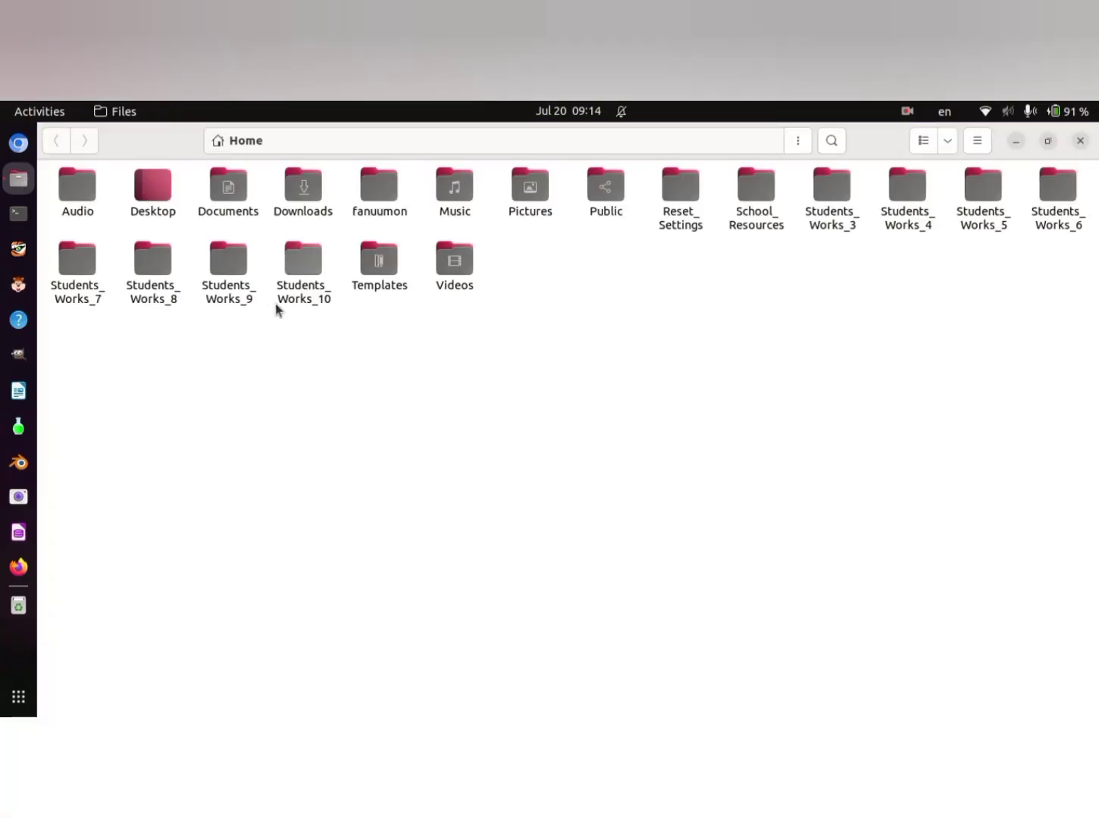
pyautogui.doubleClick(302, 269)
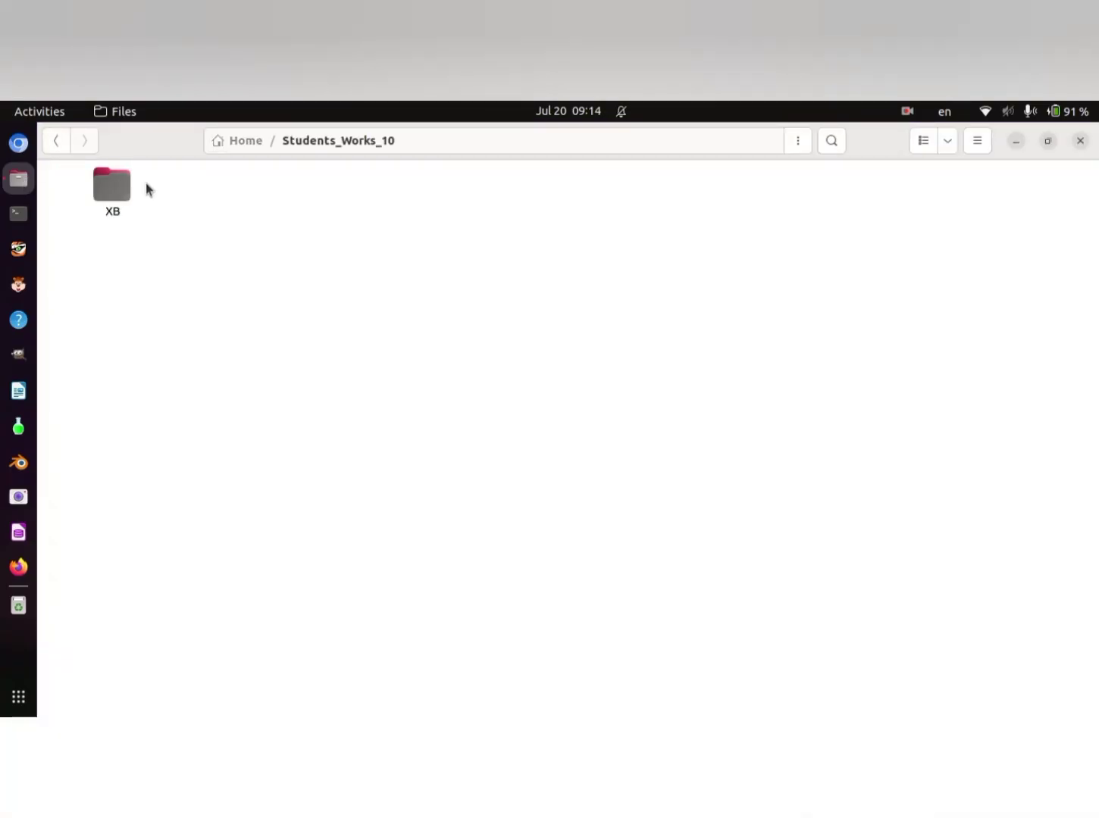
pyautogui.doubleClick(113, 184)
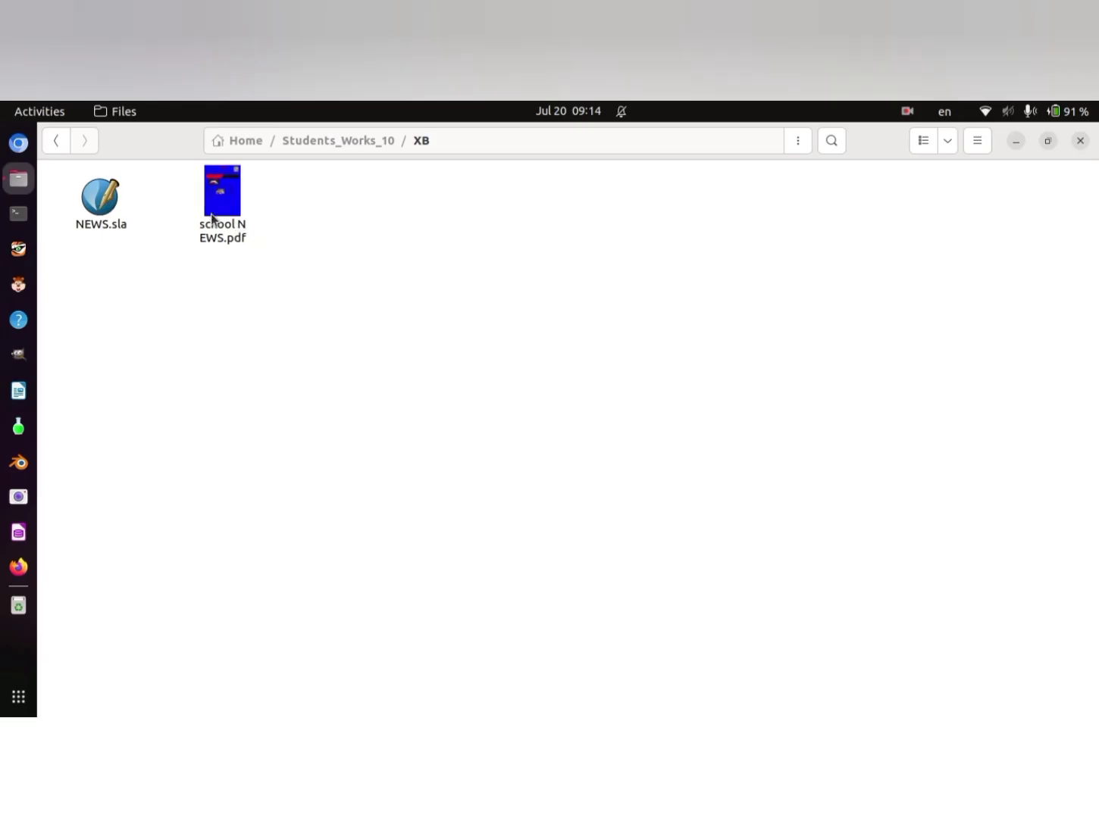
pyautogui.doubleClick(101, 198)
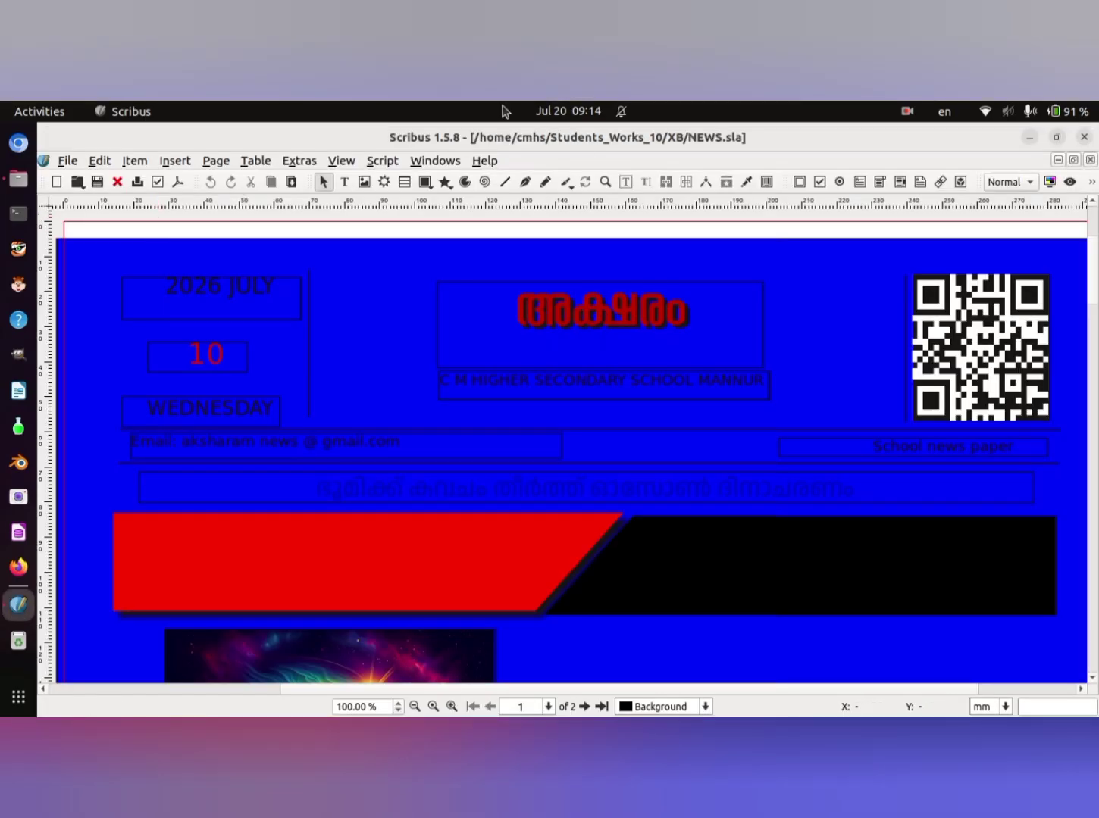
# - Preview the reopened newspaper without frame outlines and examine the first page from the article columns up to the masthead
pyautogui.click(1070, 182)
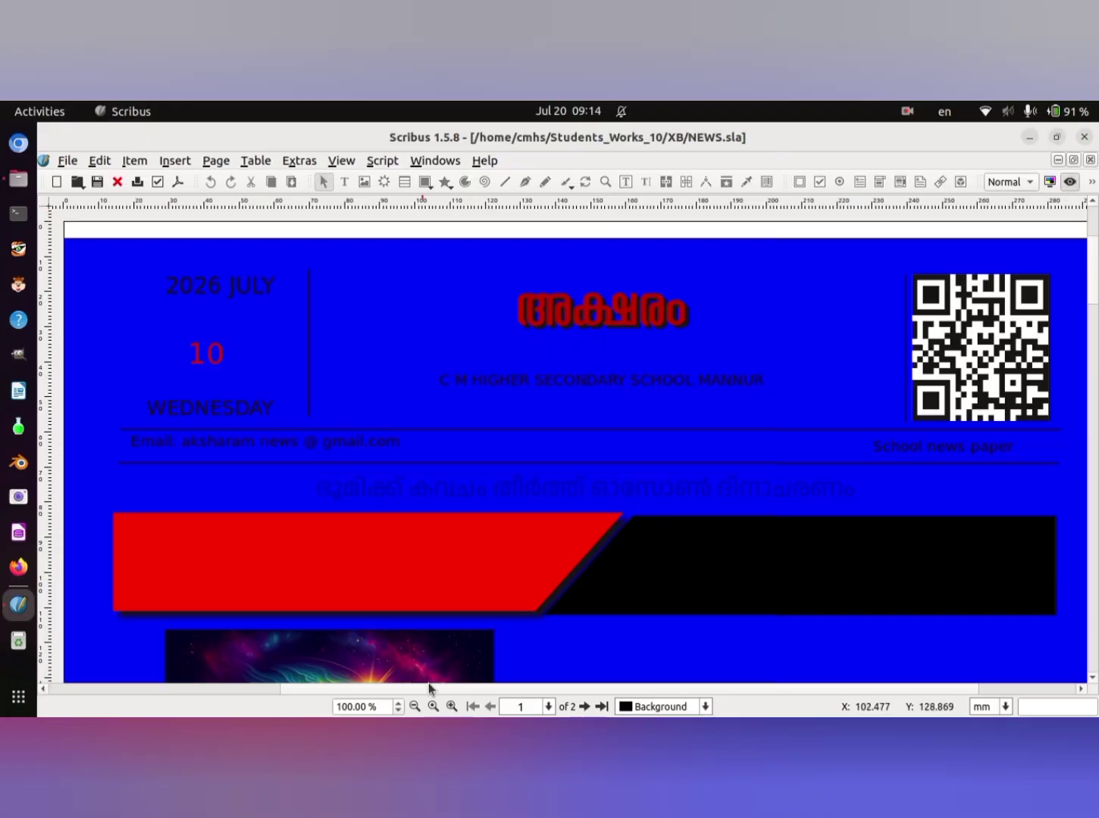
pyautogui.click(432, 707)
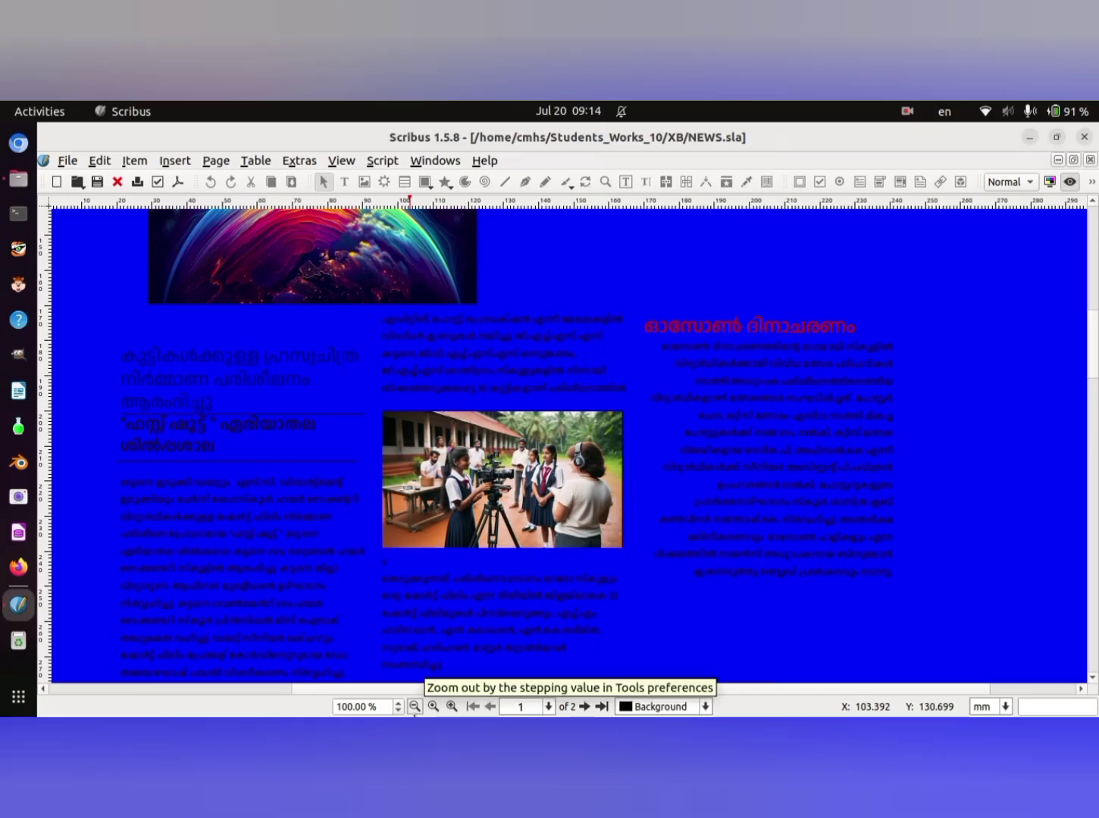
pyautogui.click(414, 708)
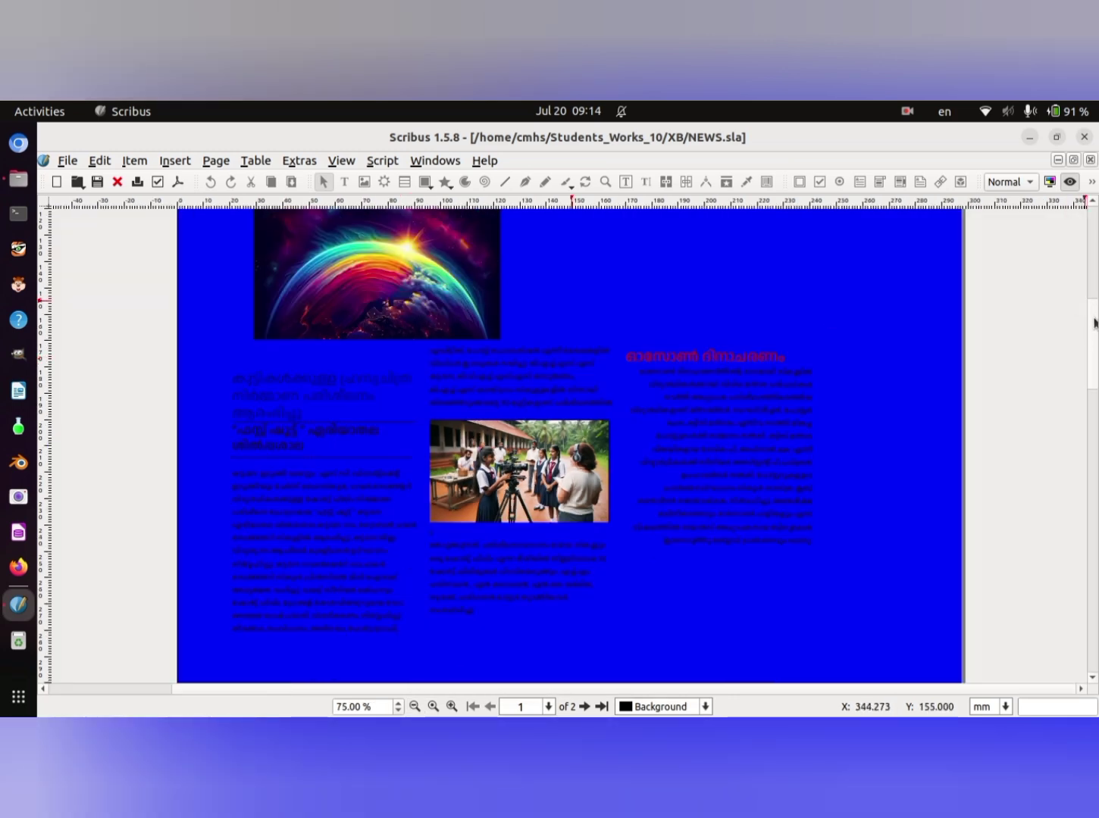
pyautogui.scroll(6, 1087, 307)
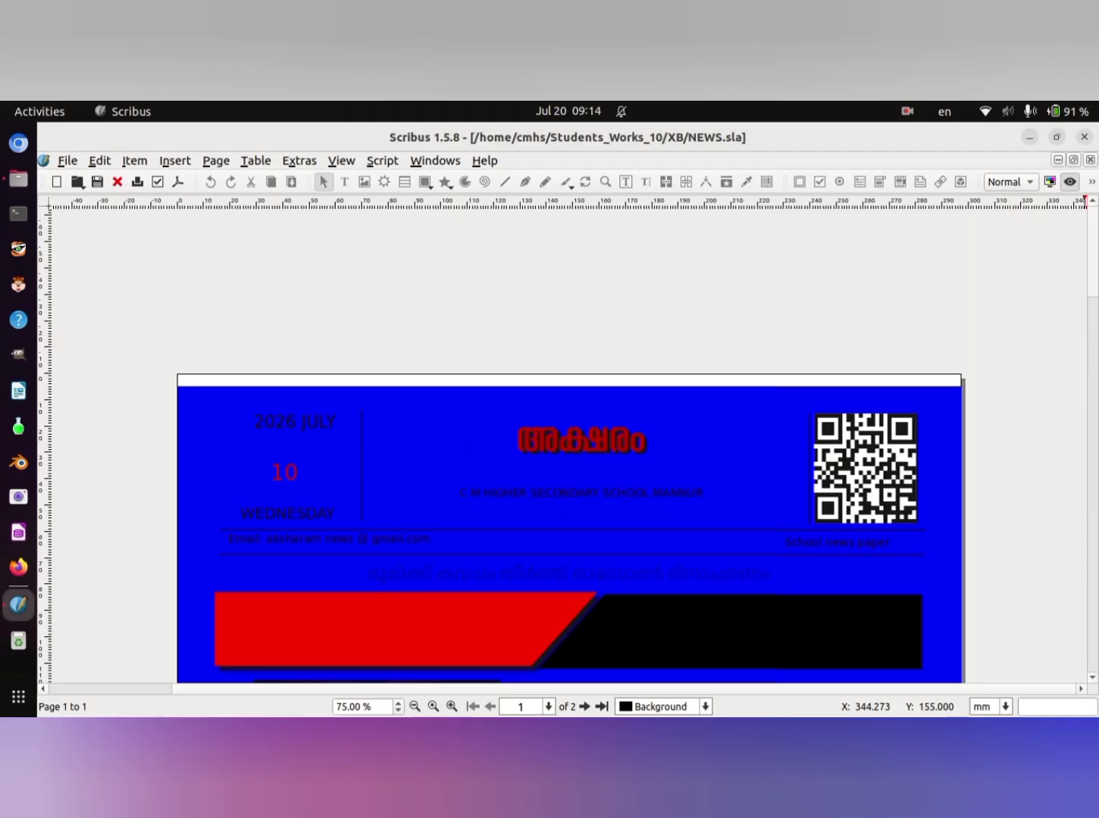